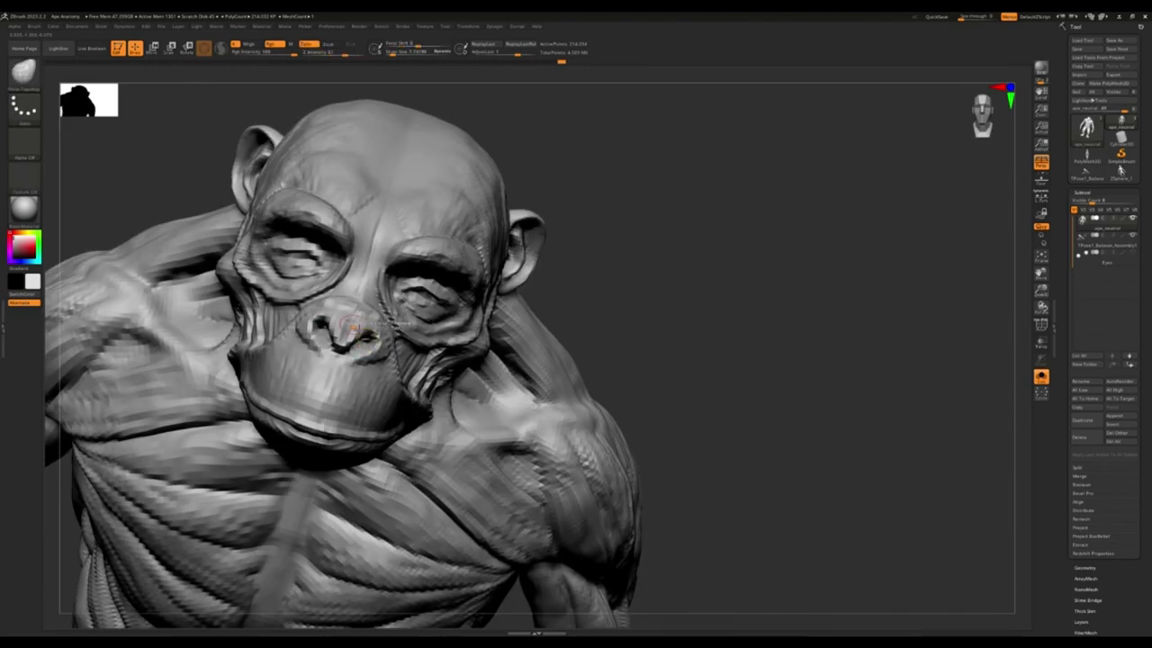
# Drop the ape to a lower subdivision level and orbit around the head to check its forms
pyautogui.hotkey('shift', 'd')
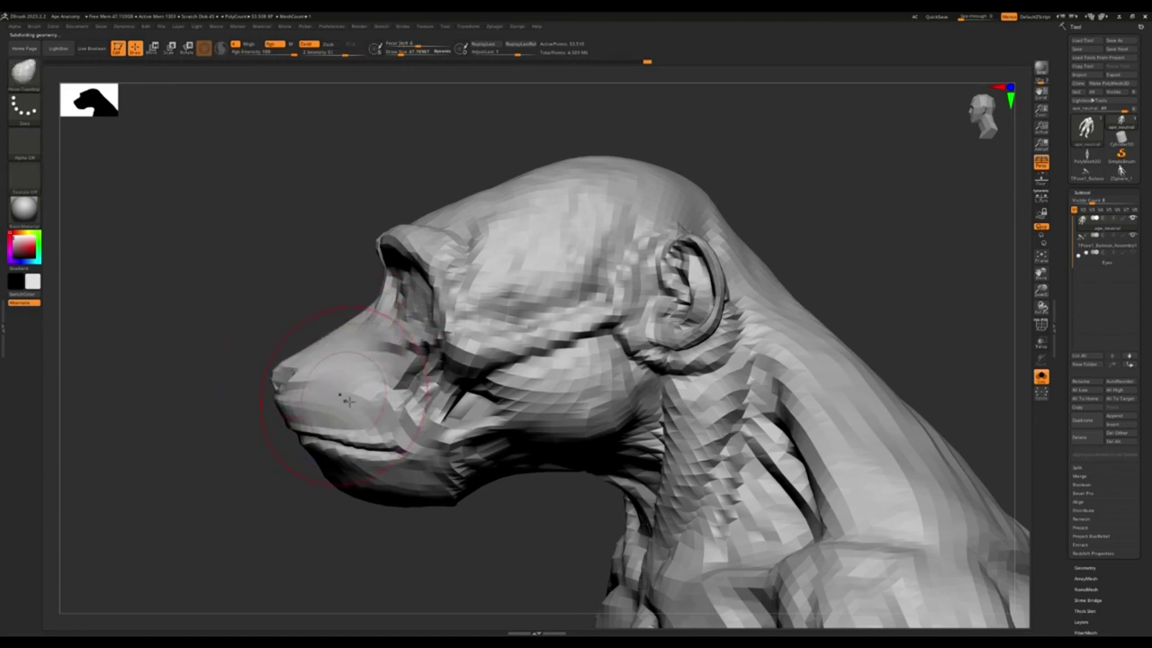
pyautogui.moveTo(347, 488)
pyautogui.mouseDown(button='right')
pyautogui.moveTo(353, 433)
pyautogui.moveTo(410, 326)
pyautogui.mouseUp(button='right')
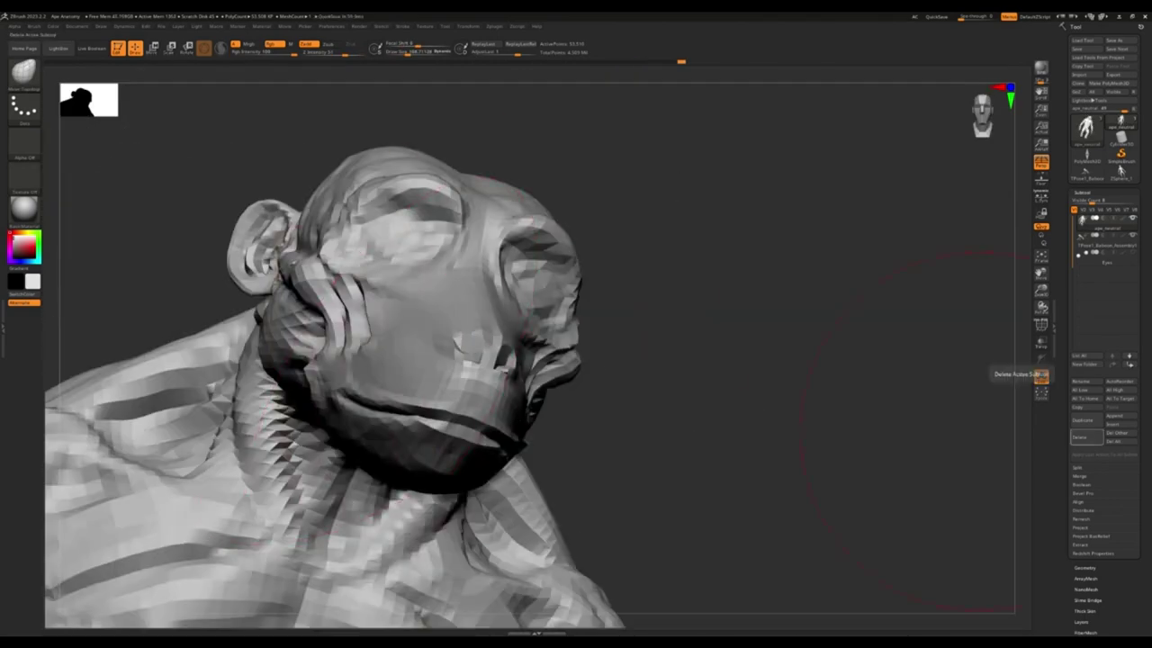
pyautogui.moveTo(908, 430)
pyautogui.mouseDown(button='right')
pyautogui.moveTo(429, 280)
pyautogui.moveTo(455, 270)
pyautogui.moveTo(437, 206)
pyautogui.moveTo(563, 315)
pyautogui.mouseUp(button='right')
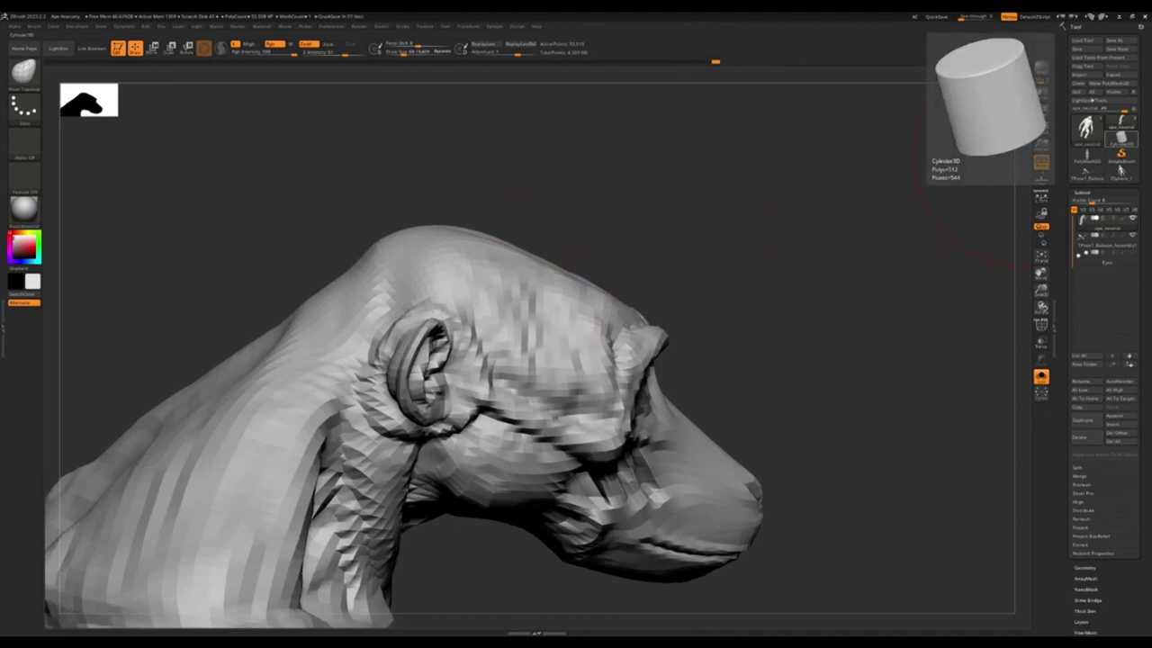
pyautogui.moveTo(470, 118); pyautogui.dragTo(576, 189, button='right')
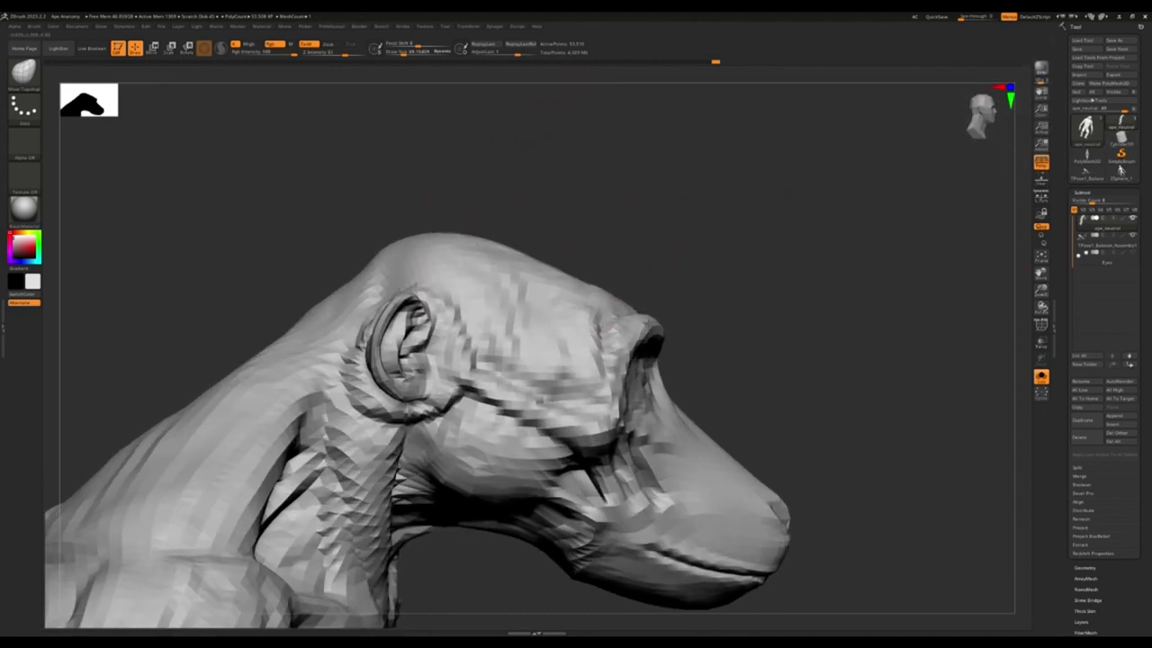
pyautogui.moveTo(445, 255)
pyautogui.mouseDown(button='right')
pyautogui.moveTo(478, 441)
pyautogui.moveTo(643, 360)
pyautogui.moveTo(689, 360)
pyautogui.moveTo(676, 450)
pyautogui.moveTo(576, 450)
pyautogui.mouseUp(button='right')
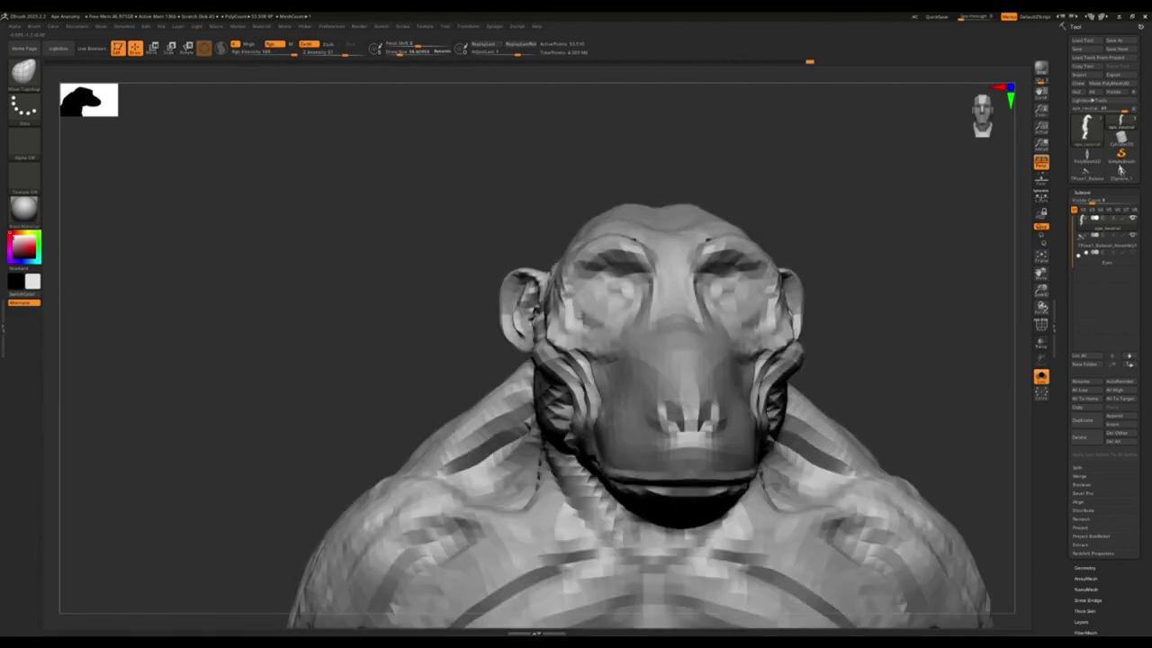
pyautogui.moveTo(543, 205)
pyautogui.mouseDown(button='right')
pyautogui.moveTo(656, 423)
pyautogui.moveTo(621, 414)
pyautogui.moveTo(540, 500)
pyautogui.moveTo(644, 367)
pyautogui.moveTo(591, 386)
pyautogui.moveTo(369, 382)
pyautogui.mouseUp(button='right')
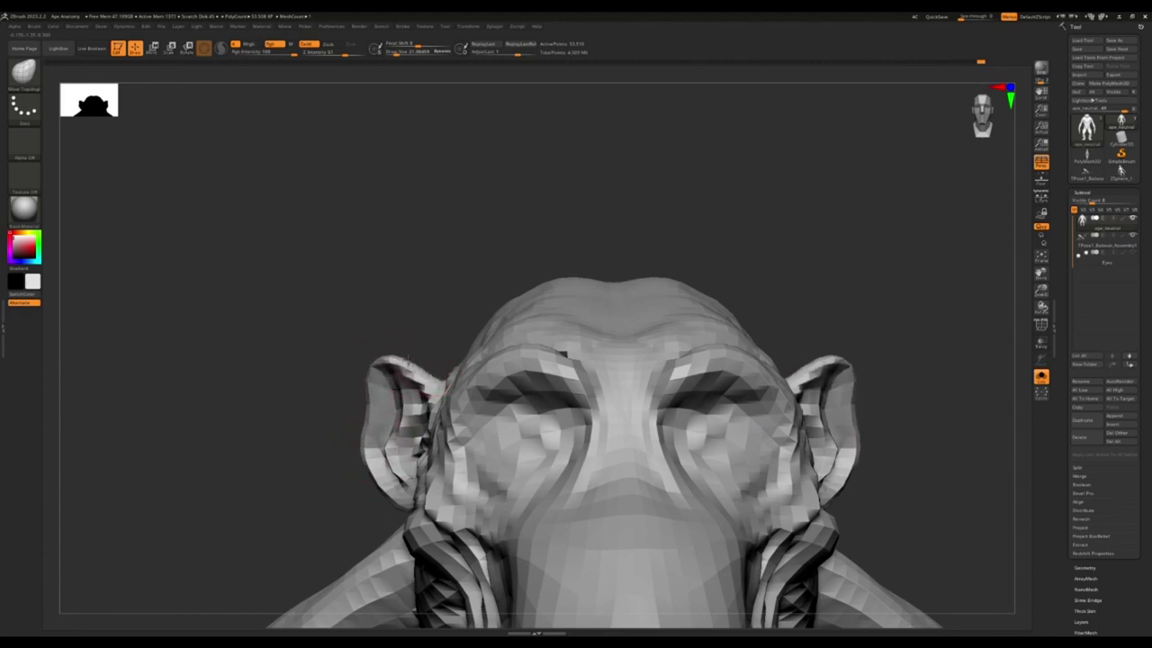
# Orbit around the bust from several angles to pull the left ear into a pointed shape
pyautogui.moveTo(369, 380); pyautogui.dragTo(378, 383, button='right')
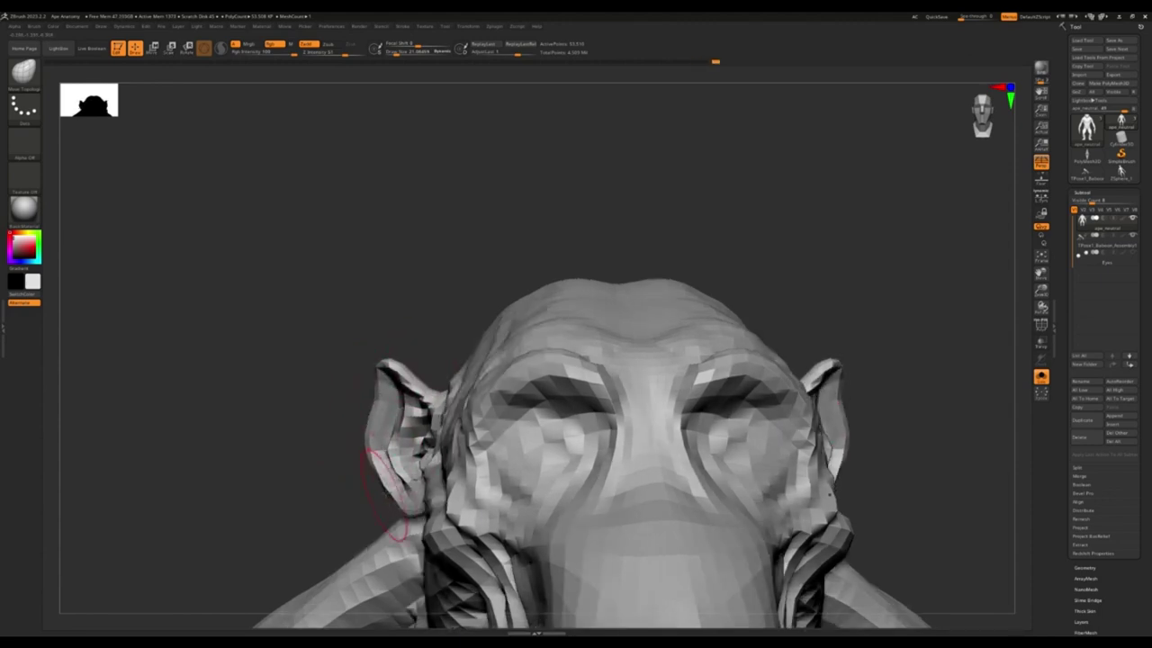
pyautogui.moveTo(387, 490)
pyautogui.mouseDown(button='right')
pyautogui.moveTo(586, 399)
pyautogui.moveTo(540, 405)
pyautogui.moveTo(604, 413)
pyautogui.moveTo(401, 396)
pyautogui.mouseUp(button='right')
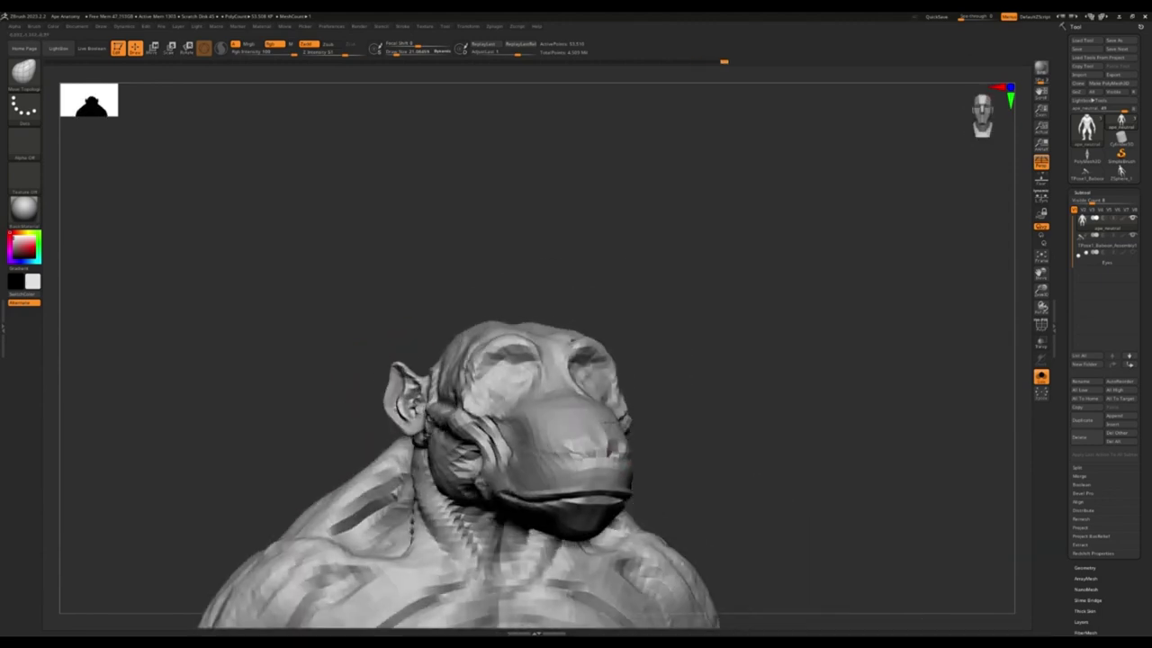
pyautogui.moveTo(504, 468)
pyautogui.mouseDown(button='right')
pyautogui.moveTo(495, 495)
pyautogui.moveTo(468, 504)
pyautogui.moveTo(443, 486)
pyautogui.mouseUp(button='right')
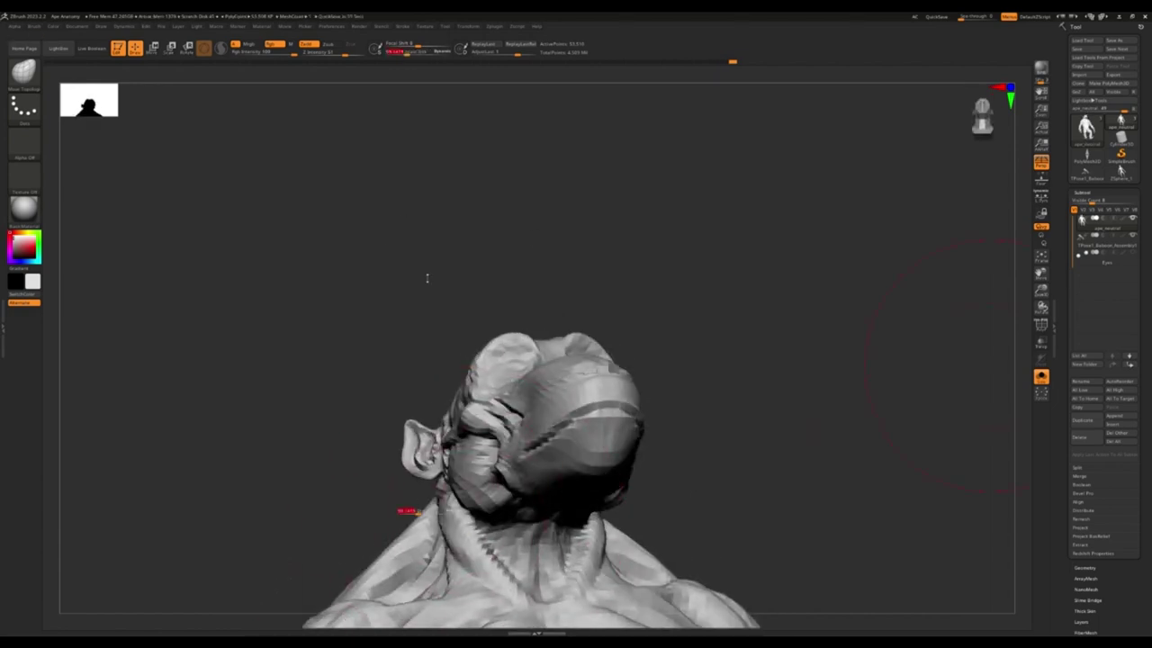
pyautogui.moveTo(427, 278); pyautogui.dragTo(411, 501, button='right')
pyautogui.moveTo(168, 489)
pyautogui.mouseDown(button='right')
pyautogui.moveTo(180, 432)
pyautogui.moveTo(428, 414)
pyautogui.moveTo(400, 362)
pyautogui.moveTo(360, 373)
pyautogui.moveTo(486, 396)
pyautogui.moveTo(522, 432)
pyautogui.moveTo(630, 414)
pyautogui.moveTo(656, 423)
pyautogui.moveTo(609, 258)
pyautogui.moveTo(613, 290)
pyautogui.moveTo(558, 232)
pyautogui.mouseUp(button='right')
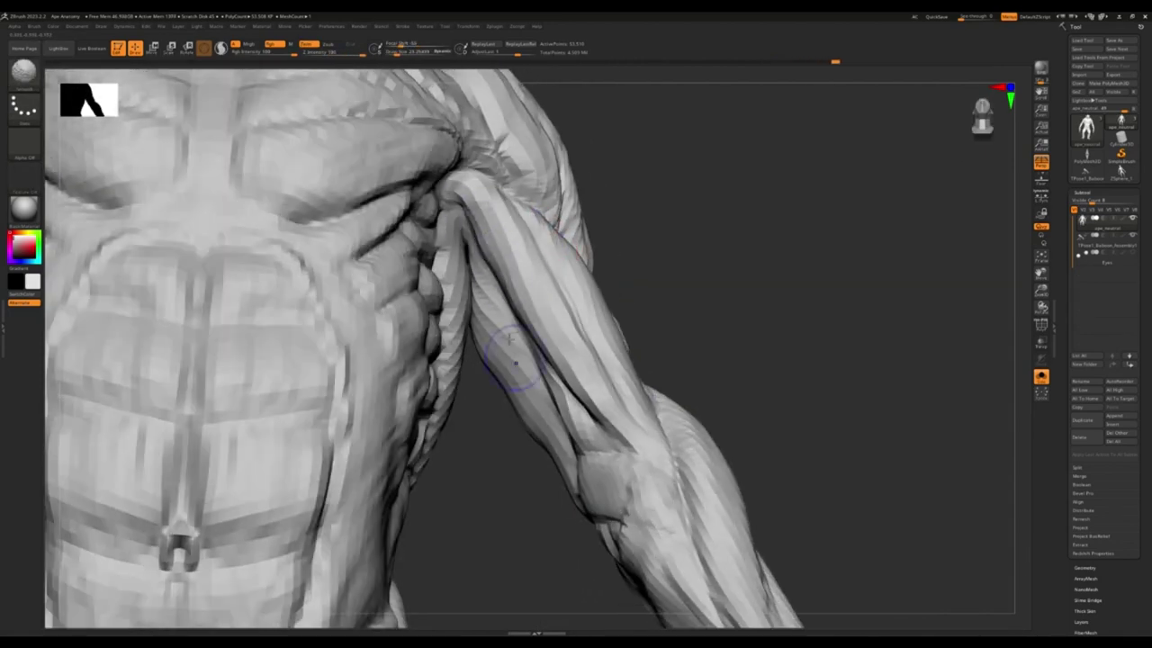
# Survey the torso, hip and left arm, framing the whole ape in a three-quarter view
pyautogui.moveTo(510, 268)
pyautogui.mouseDown(button='right')
pyautogui.moveTo(682, 265)
pyautogui.moveTo(630, 288)
pyautogui.moveTo(763, 295)
pyautogui.mouseUp(button='right')
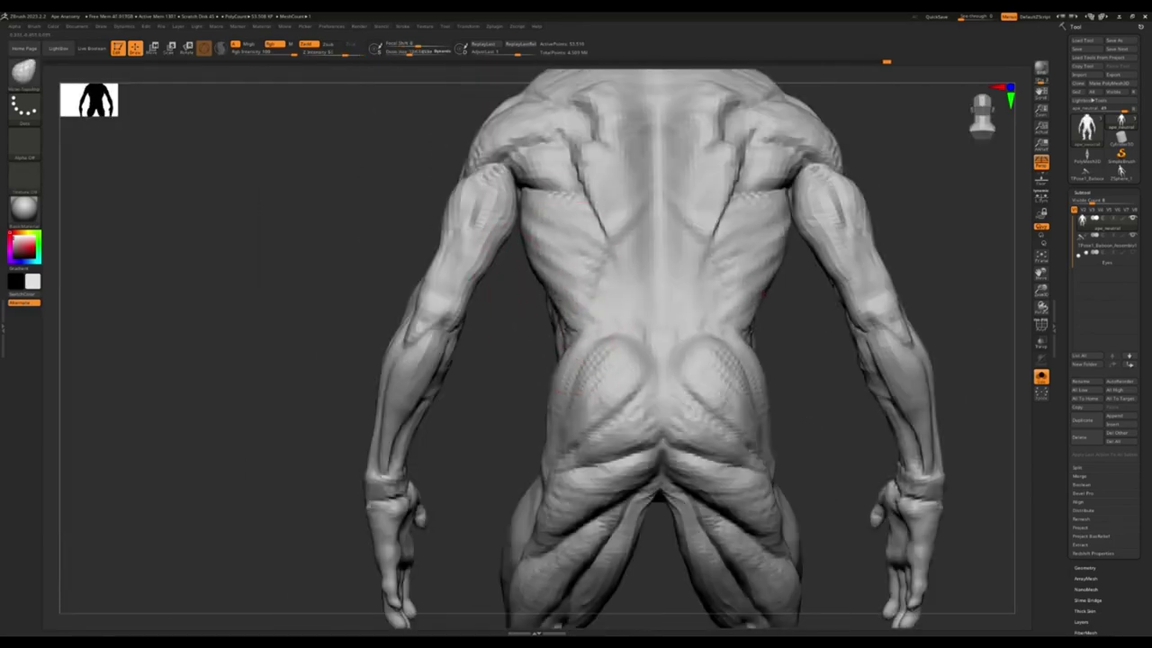
pyautogui.moveTo(538, 274)
pyautogui.mouseDown(button='right')
pyautogui.moveTo(666, 468)
pyautogui.moveTo(635, 396)
pyautogui.moveTo(540, 360)
pyautogui.mouseUp(button='right')
pyautogui.press('f')
pyautogui.moveTo(468, 238)
pyautogui.keyDown('ctrl'); pyautogui.mouseDown(button='right')
pyautogui.moveTo(423, 400)
pyautogui.moveTo(529, 363)
pyautogui.mouseUp(button='right'); pyautogui.keyUp('ctrl')
pyautogui.moveTo(580, 263); pyautogui.dragTo(571, 224, button='right')
pyautogui.press('f')
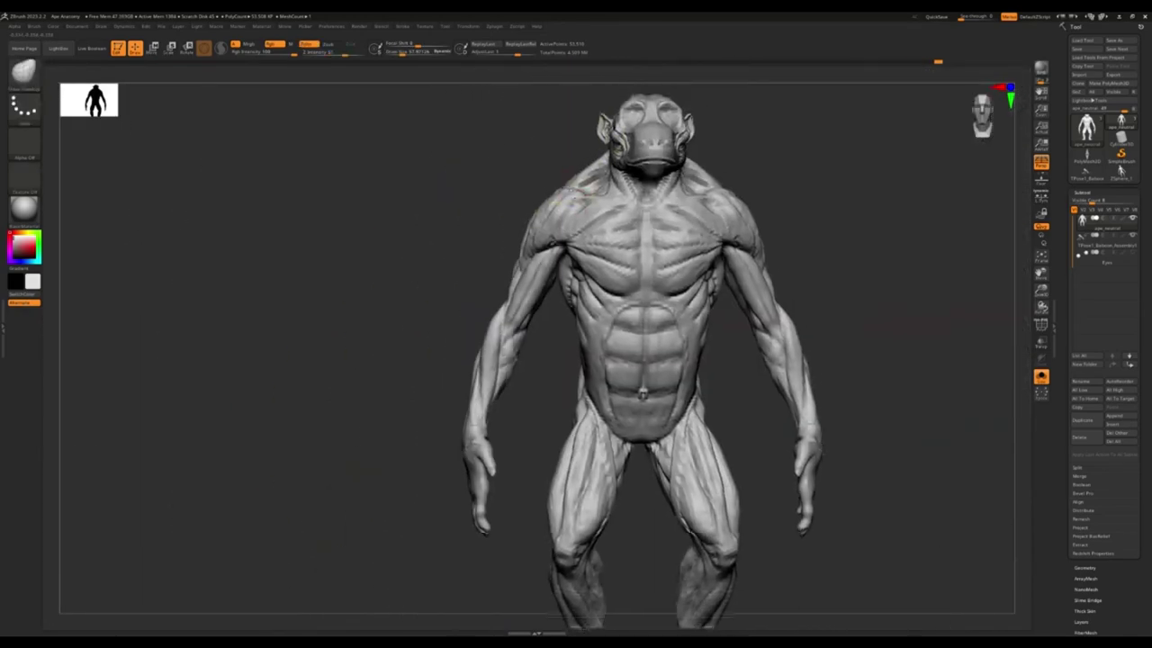
pyautogui.moveTo(570, 270)
pyautogui.mouseDown(button='right')
pyautogui.moveTo(616, 330)
pyautogui.moveTo(954, 338)
pyautogui.moveTo(810, 338)
pyautogui.moveTo(810, 378)
pyautogui.moveTo(510, 219)
pyautogui.mouseUp(button='right')
# Sculpt the neck, shoulder and upper-arm muscles from close front and side angles
pyautogui.keyDown('alt'); pyautogui.moveTo(469, 184); pyautogui.dragTo(615, 280, button='right'); pyautogui.keyUp('alt')
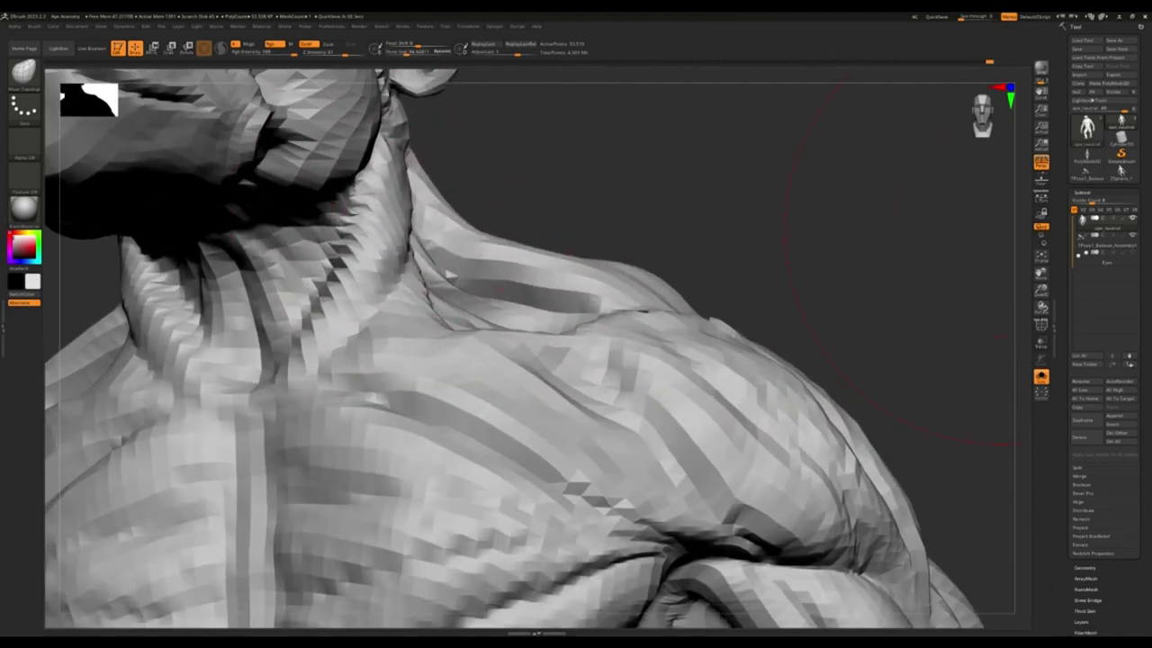
pyautogui.moveTo(905, 261)
pyautogui.mouseDown(button='right')
pyautogui.moveTo(720, 252)
pyautogui.moveTo(571, 221)
pyautogui.mouseUp(button='right')
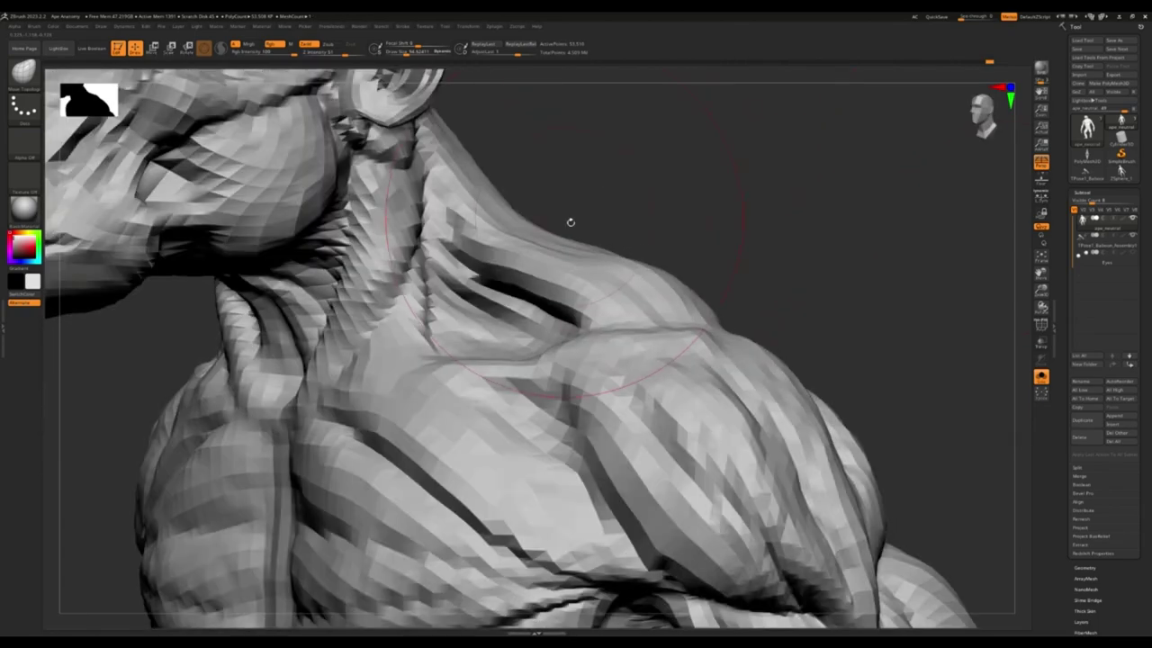
pyautogui.moveTo(686, 291)
pyautogui.mouseDown(button='right')
pyautogui.moveTo(629, 309)
pyautogui.moveTo(592, 342)
pyautogui.moveTo(636, 381)
pyautogui.moveTo(570, 275)
pyautogui.moveTo(556, 360)
pyautogui.moveTo(666, 297)
pyautogui.moveTo(618, 309)
pyautogui.moveTo(630, 333)
pyautogui.moveTo(670, 355)
pyautogui.moveTo(621, 342)
pyautogui.mouseUp(button='right')
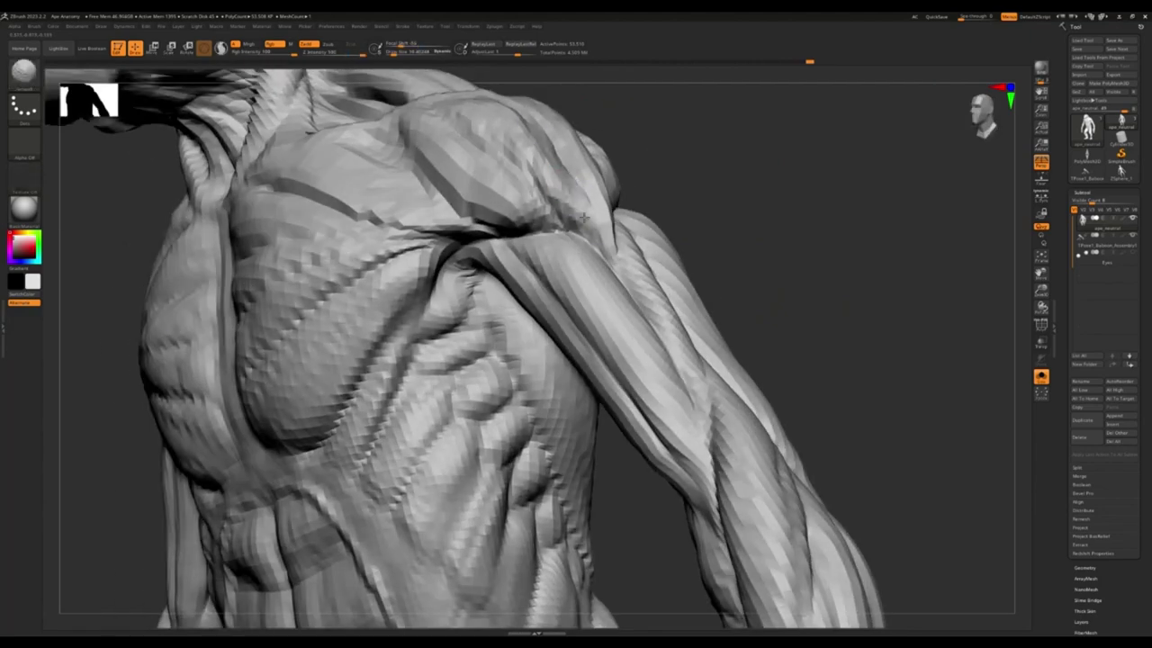
pyautogui.moveTo(581, 152)
pyautogui.mouseDown(button='right')
pyautogui.moveTo(627, 168)
pyautogui.moveTo(634, 141)
pyautogui.mouseUp(button='right')
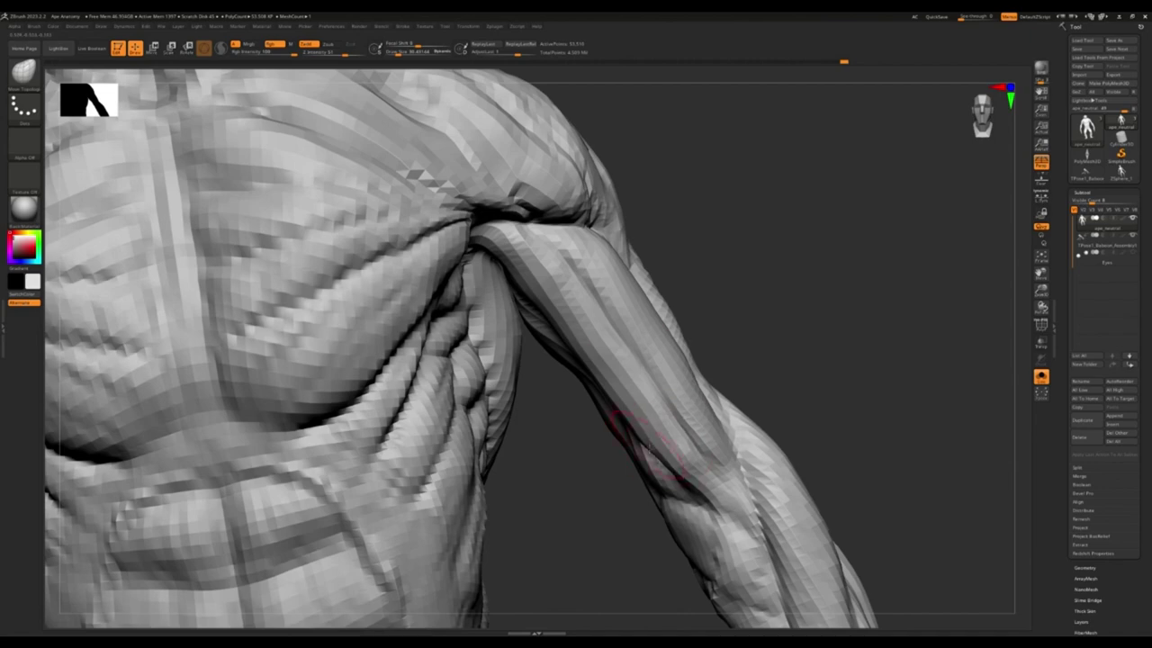
pyautogui.moveTo(670, 315); pyautogui.dragTo(598, 351, button='right')
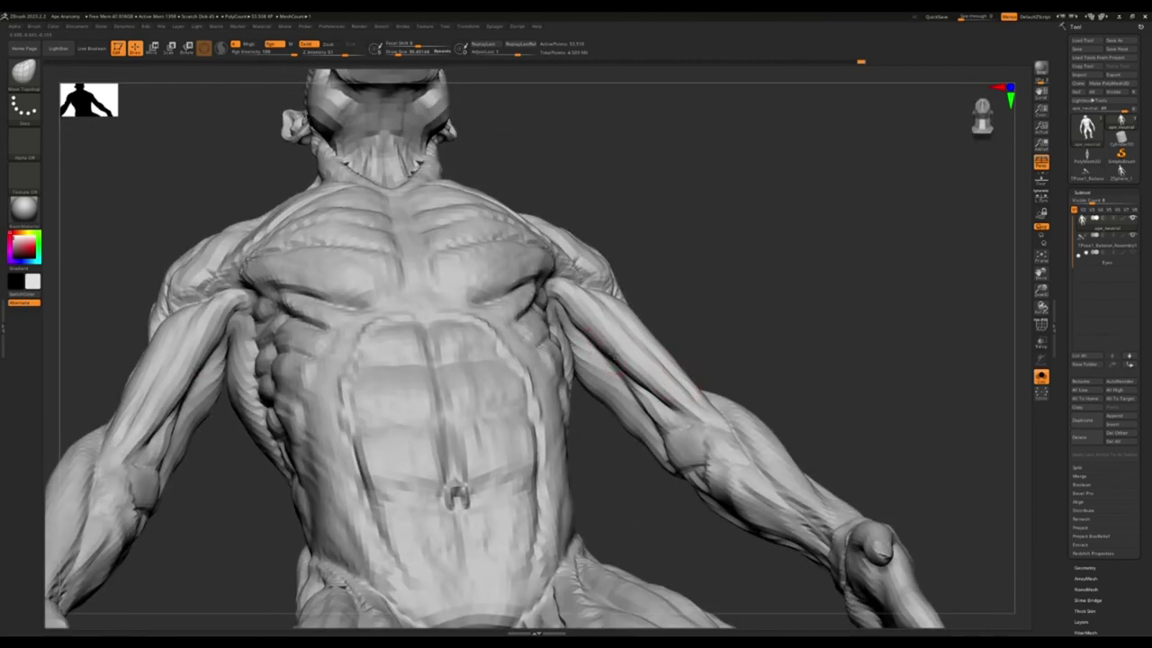
pyautogui.moveTo(574, 302); pyautogui.dragTo(185, 405, button='right')
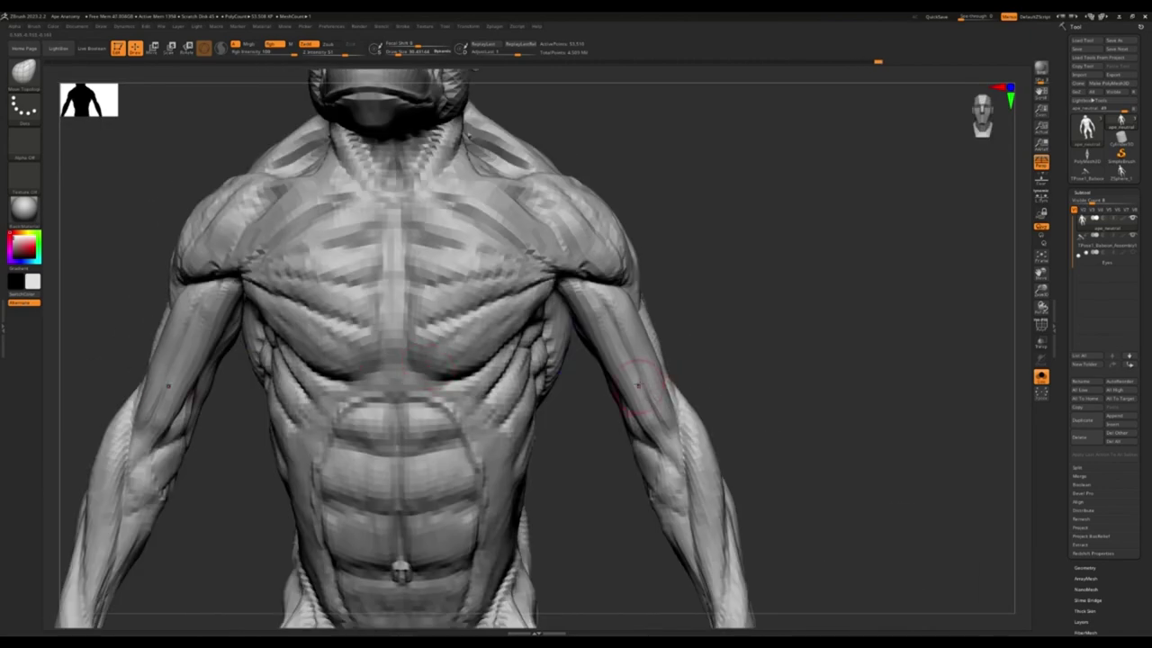
pyautogui.moveTo(585, 225)
pyautogui.keyDown('ctrl'); pyautogui.mouseDown(button='right')
pyautogui.moveTo(540, 257)
pyautogui.moveTo(634, 341)
pyautogui.moveTo(618, 333)
pyautogui.moveTo(567, 209)
pyautogui.moveTo(576, 236)
pyautogui.moveTo(596, 243)
pyautogui.mouseUp(button='right'); pyautogui.keyUp('ctrl')
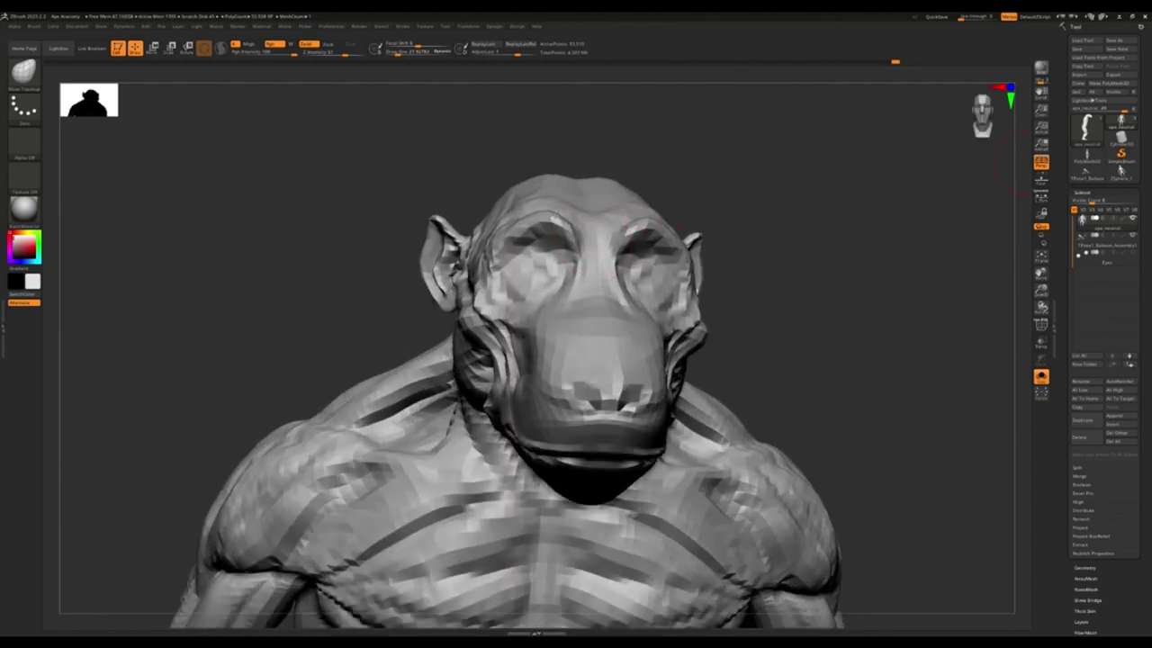
# Switch to a different sculpting brush with the B-S-T hotkeys
pyautogui.moveTo(810, 295); pyautogui.dragTo(773, 288, button='right')
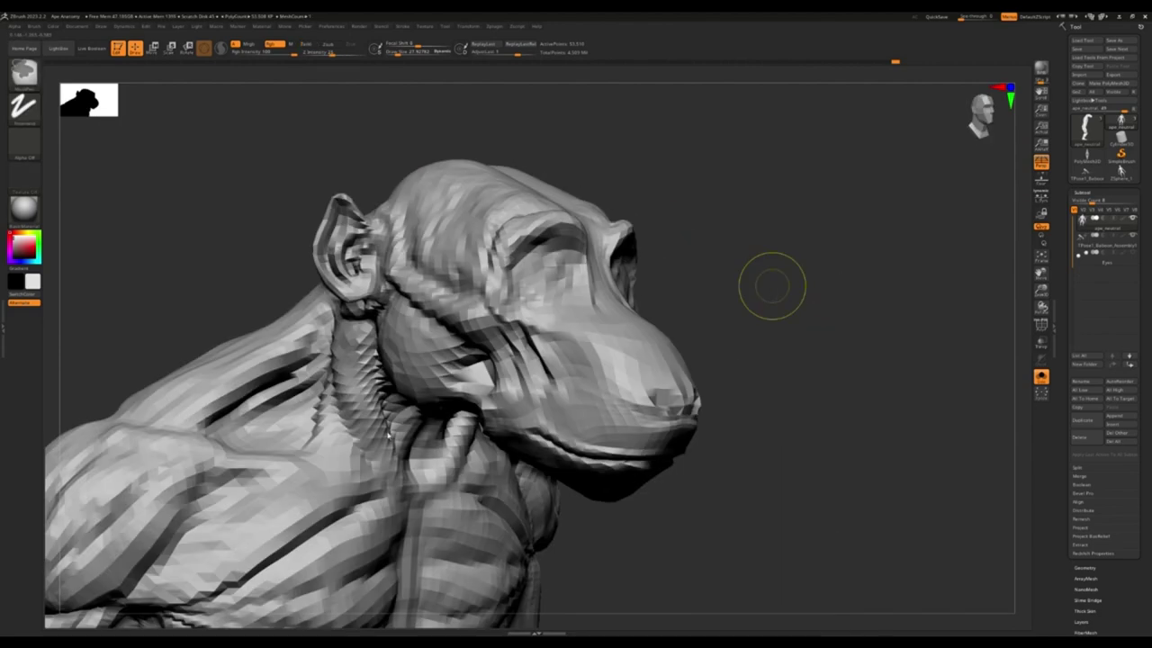
pyautogui.keyDown('shift'); pyautogui.moveTo(772, 285); pyautogui.dragTo(730, 213, button='right'); pyautogui.keyUp('shift')
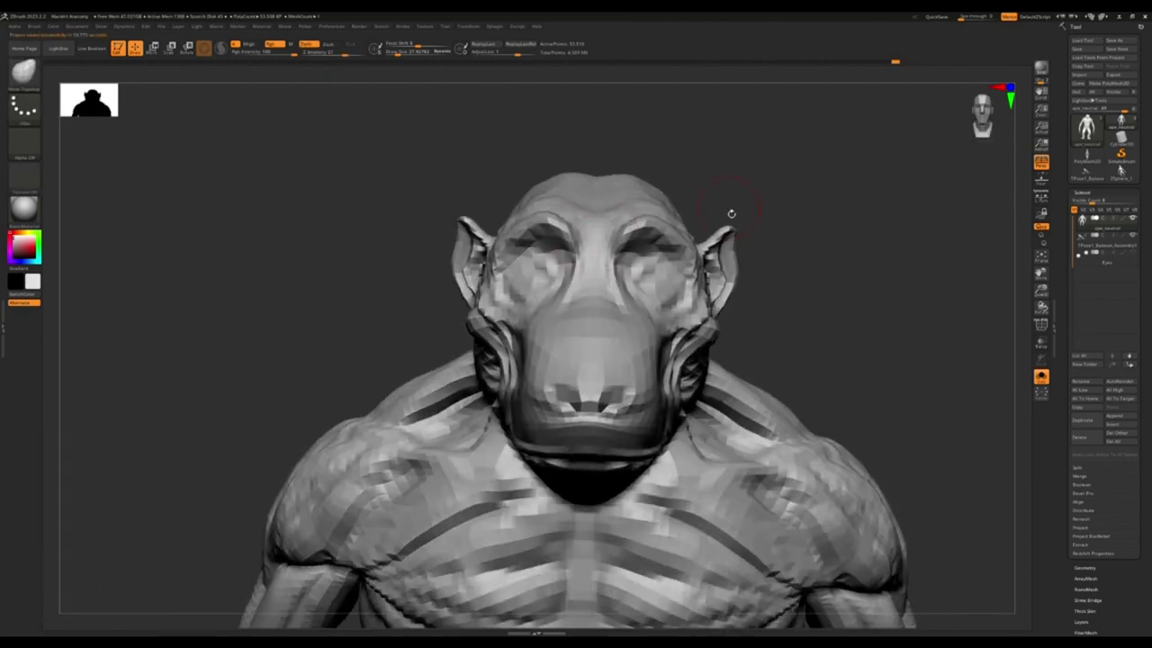
pyautogui.press('b')
pyautogui.press('s')
pyautogui.press('t')
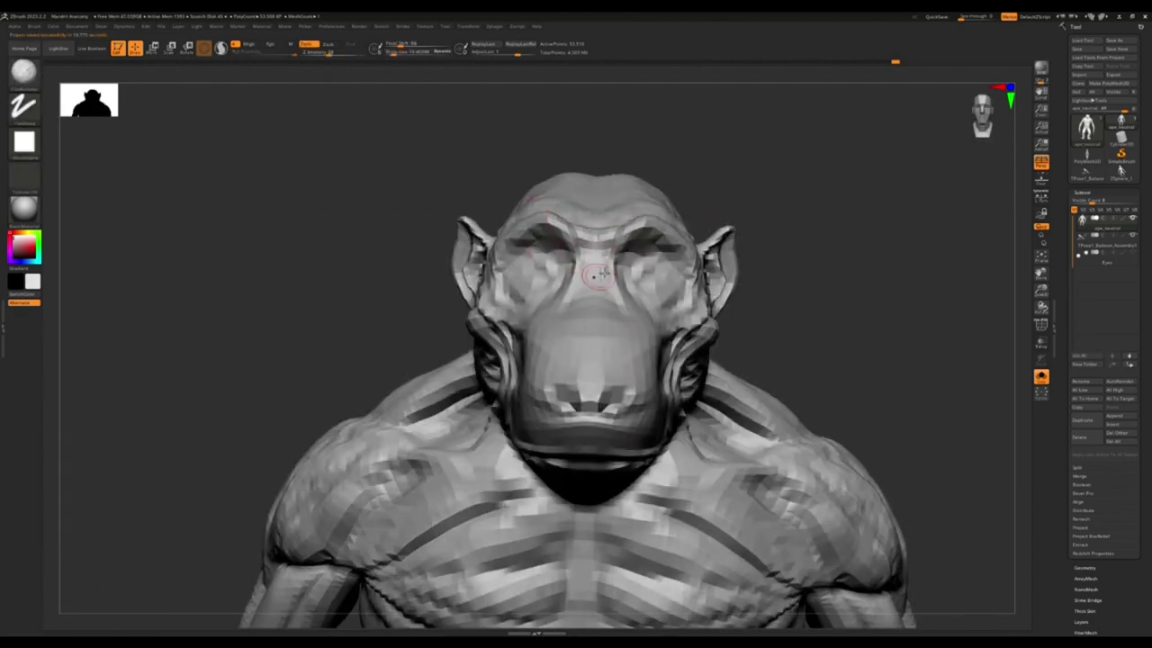
# Raise the ape to its highest subdivision level
pyautogui.moveTo(572, 231); pyautogui.dragTo(798, 177, button='right')
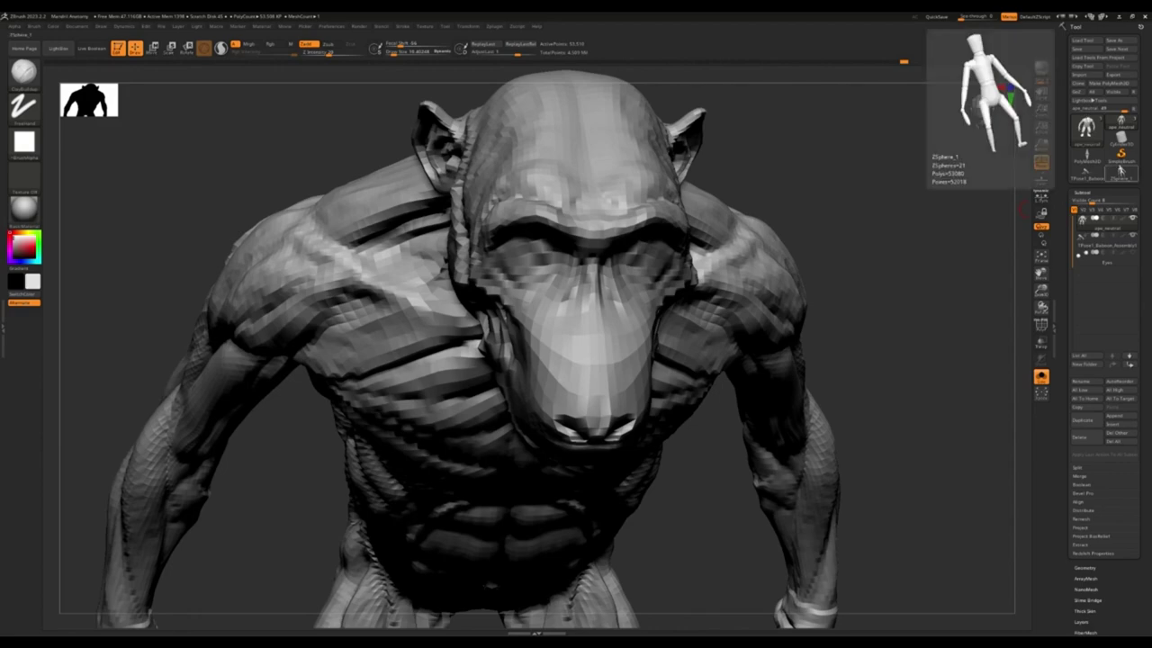
pyautogui.moveTo(573, 141); pyautogui.dragTo(674, 230, button='right')
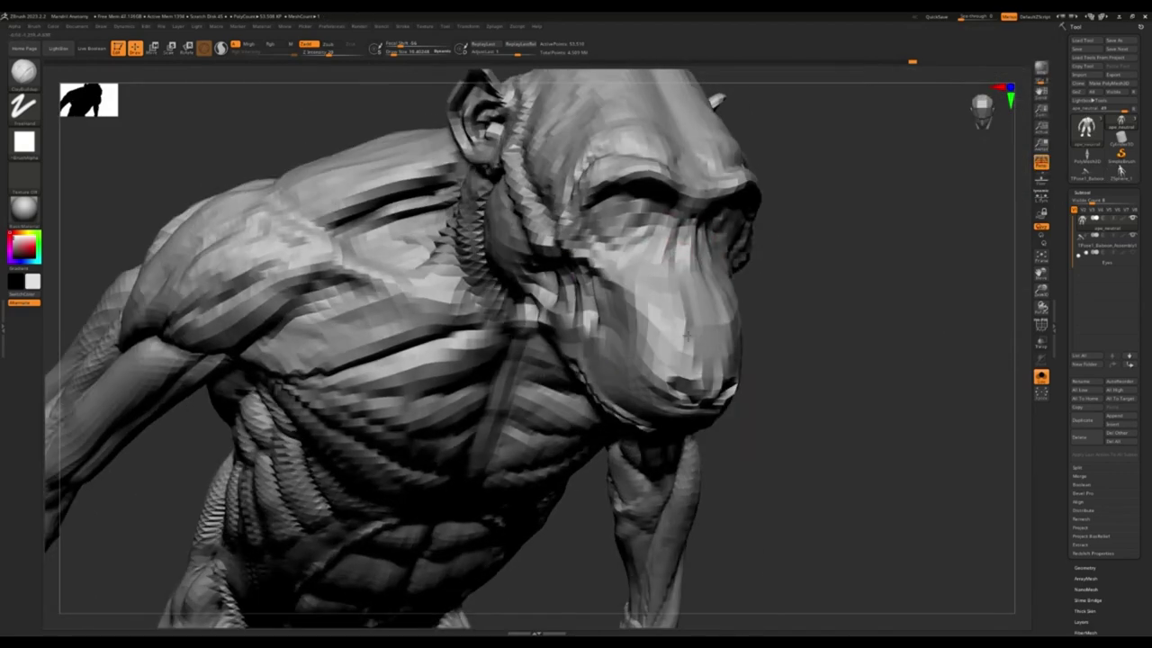
pyautogui.moveTo(686, 335)
pyautogui.mouseDown(button='right')
pyautogui.moveTo(695, 366)
pyautogui.moveTo(674, 381)
pyautogui.moveTo(594, 306)
pyautogui.mouseUp(button='right')
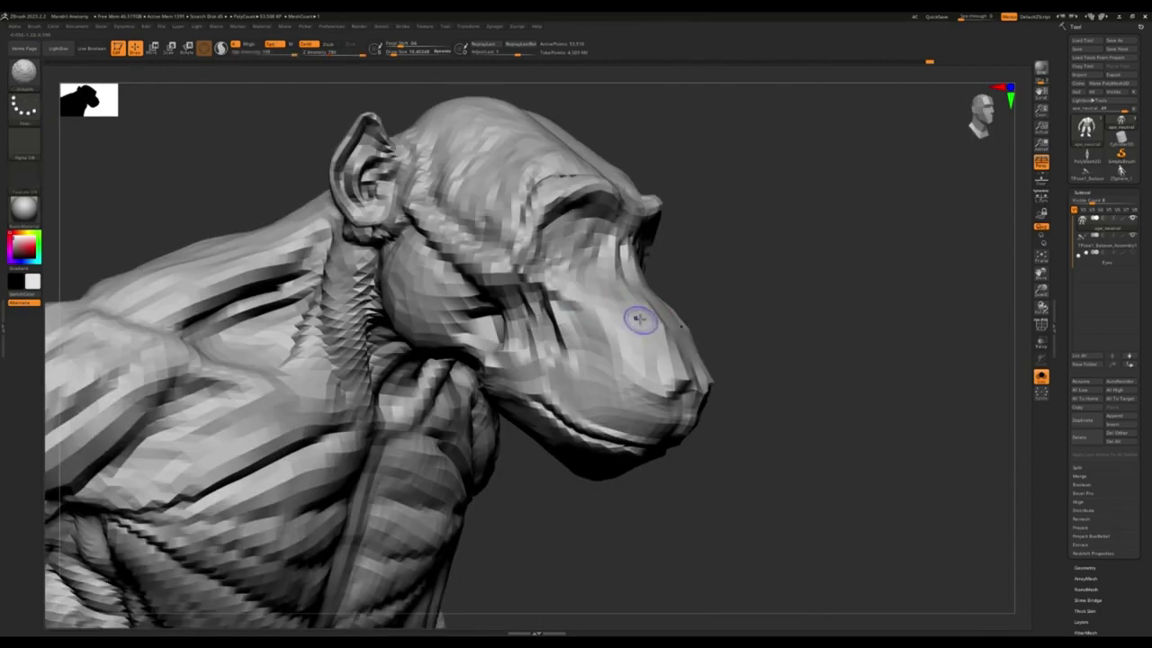
pyautogui.hotkey('ctrl', 'd')
pyautogui.moveTo(562, 234)
pyautogui.mouseDown(button='right')
pyautogui.moveTo(609, 260)
pyautogui.moveTo(615, 282)
pyautogui.mouseUp(button='right')
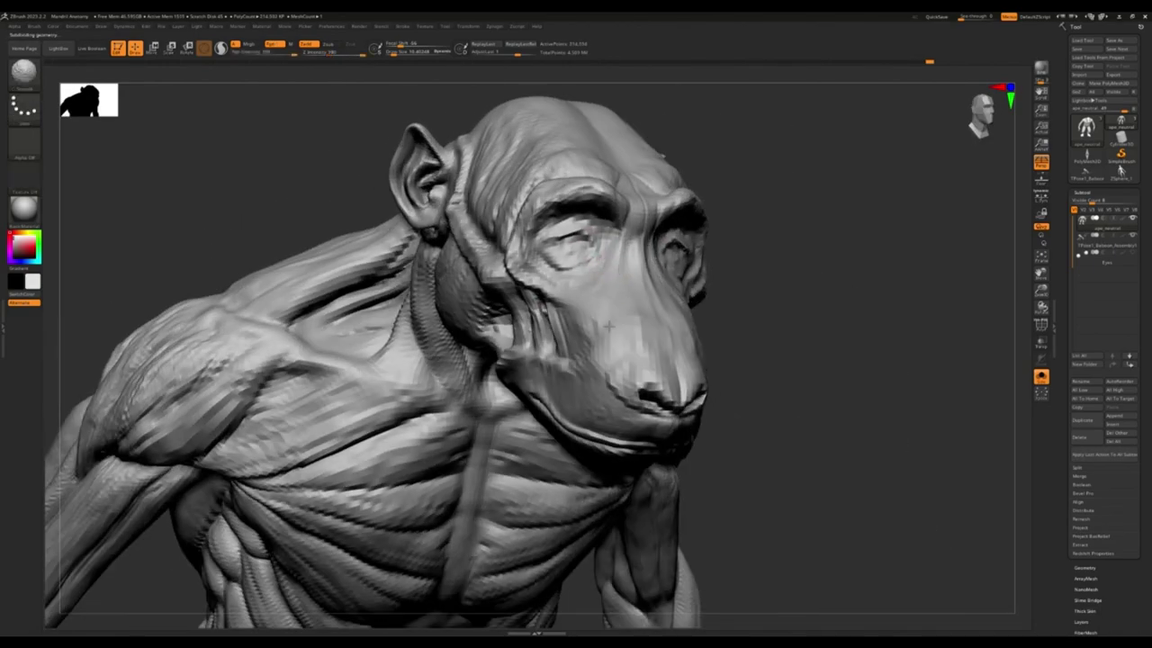
pyautogui.moveTo(609, 326)
pyautogui.mouseDown(button='right')
pyautogui.moveTo(561, 300)
pyautogui.moveTo(673, 293)
pyautogui.moveTo(646, 264)
pyautogui.moveTo(684, 275)
pyautogui.moveTo(770, 236)
pyautogui.moveTo(729, 378)
pyautogui.mouseUp(button='right')
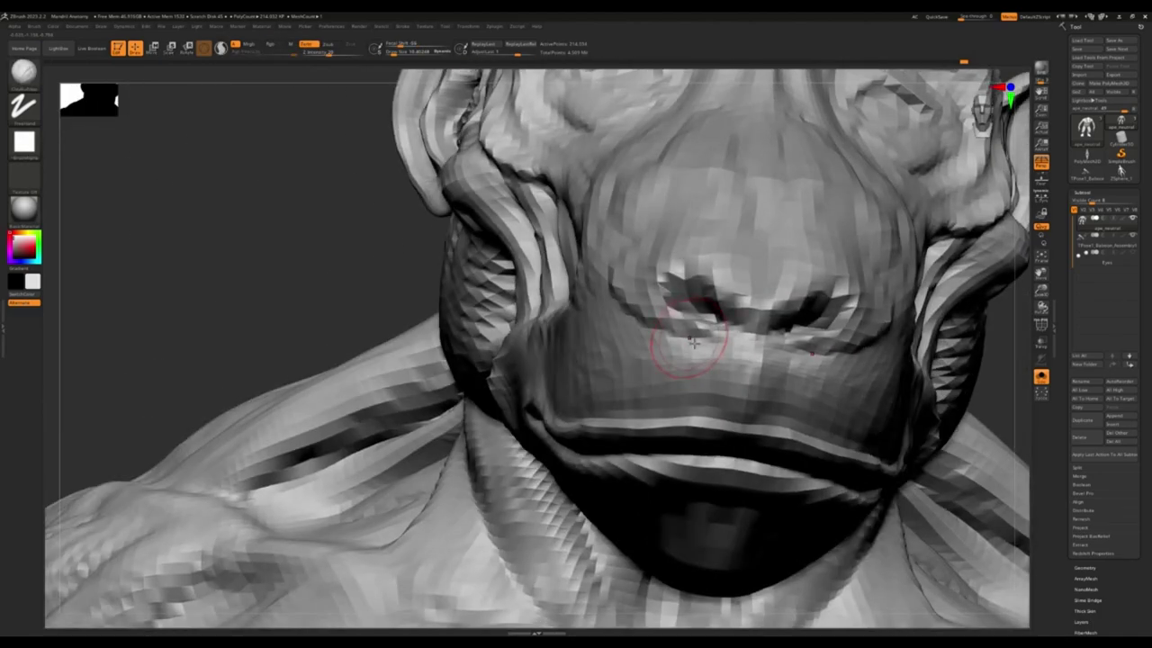
# Smooth the upper lip and nose surface on the high-resolution mesh
pyautogui.keyDown('shift'); pyautogui.moveTo(704, 340); pyautogui.dragTo(695, 367); pyautogui.keyUp('shift')
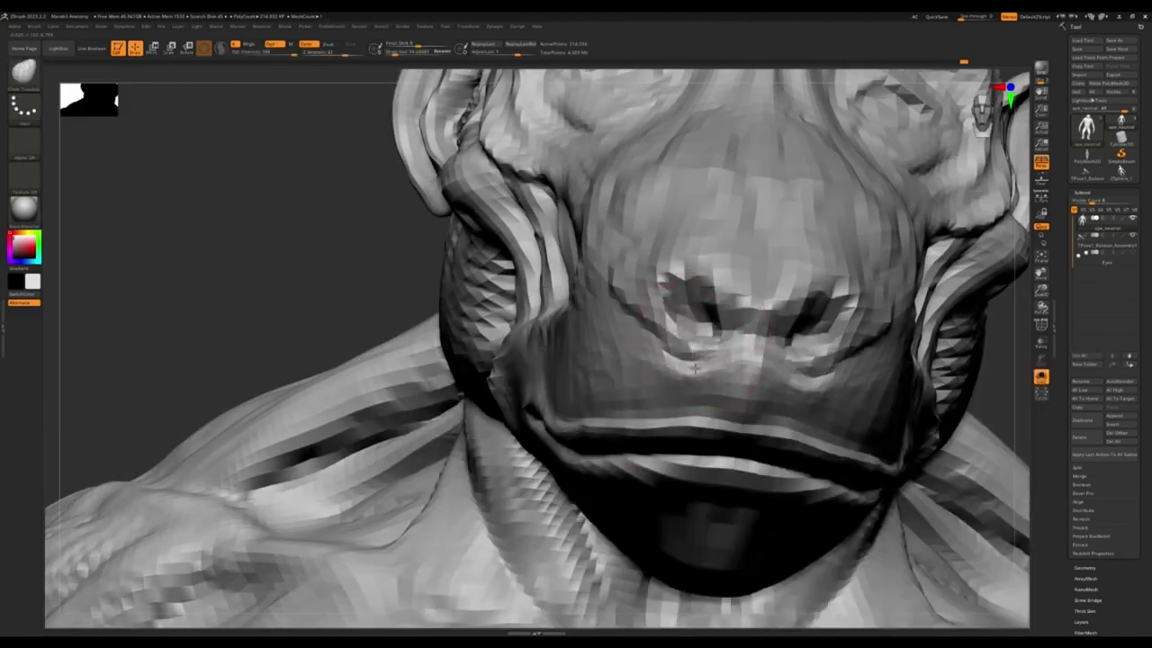
pyautogui.moveTo(702, 301); pyautogui.dragTo(693, 378, button='right')
pyautogui.moveTo(677, 333)
pyautogui.mouseDown(button='right')
pyautogui.moveTo(662, 261)
pyautogui.moveTo(720, 309)
pyautogui.moveTo(659, 421)
pyautogui.mouseUp(button='right')
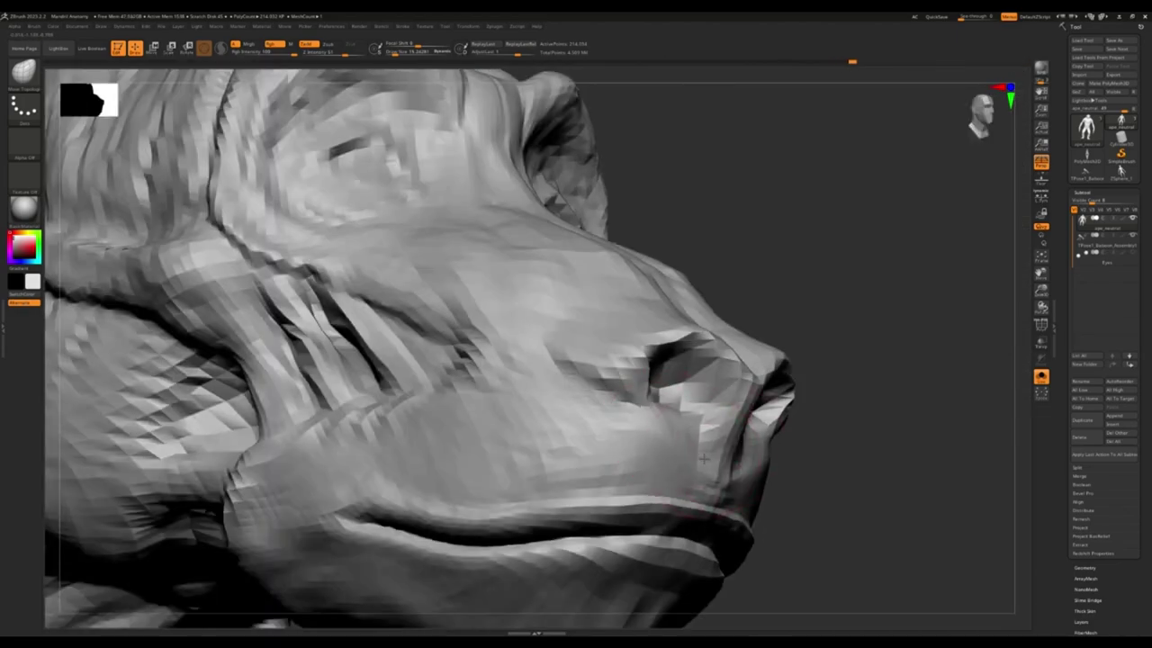
pyautogui.moveTo(704, 458); pyautogui.dragTo(684, 444, button='right')
pyautogui.press('f')
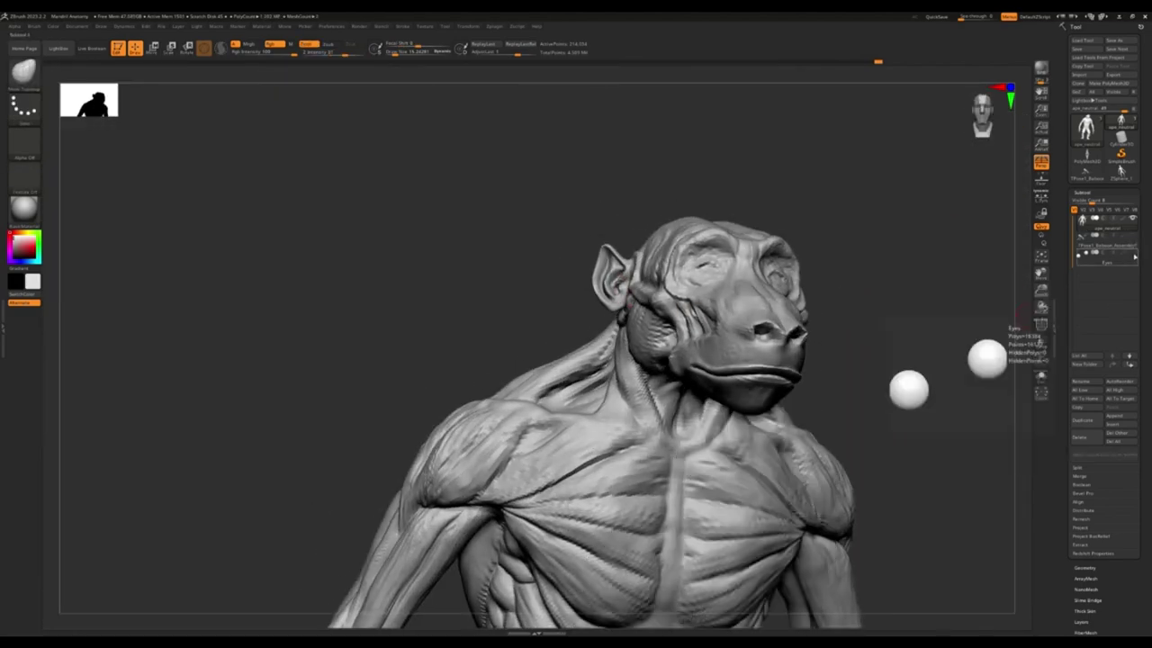
# Build up a heavier brow ridge above the eyes, then switch brushes with B-M-T for the sockets
pyautogui.moveTo(666, 297)
pyautogui.mouseDown(button='right')
pyautogui.moveTo(694, 270)
pyautogui.moveTo(607, 389)
pyautogui.moveTo(609, 334)
pyautogui.moveTo(610, 350)
pyautogui.moveTo(866, 437)
pyautogui.moveTo(845, 315)
pyautogui.mouseUp(button='right')
pyautogui.press('f')
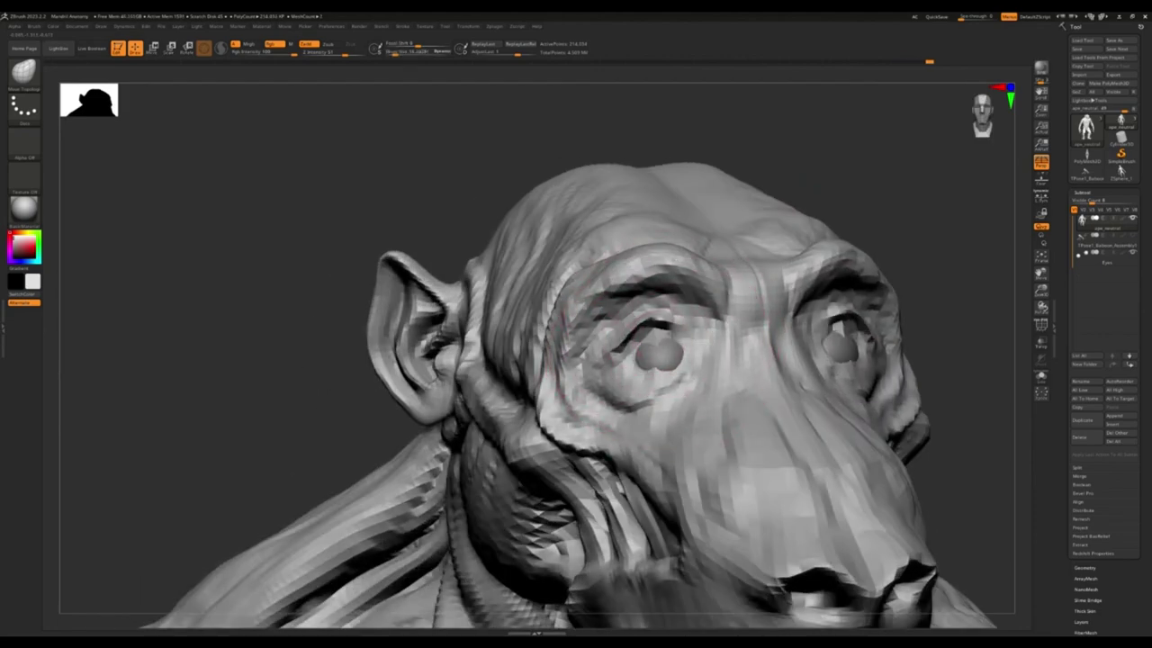
pyautogui.moveTo(637, 346)
pyautogui.mouseDown(button='right')
pyautogui.moveTo(654, 287)
pyautogui.moveTo(731, 300)
pyautogui.mouseUp(button='right')
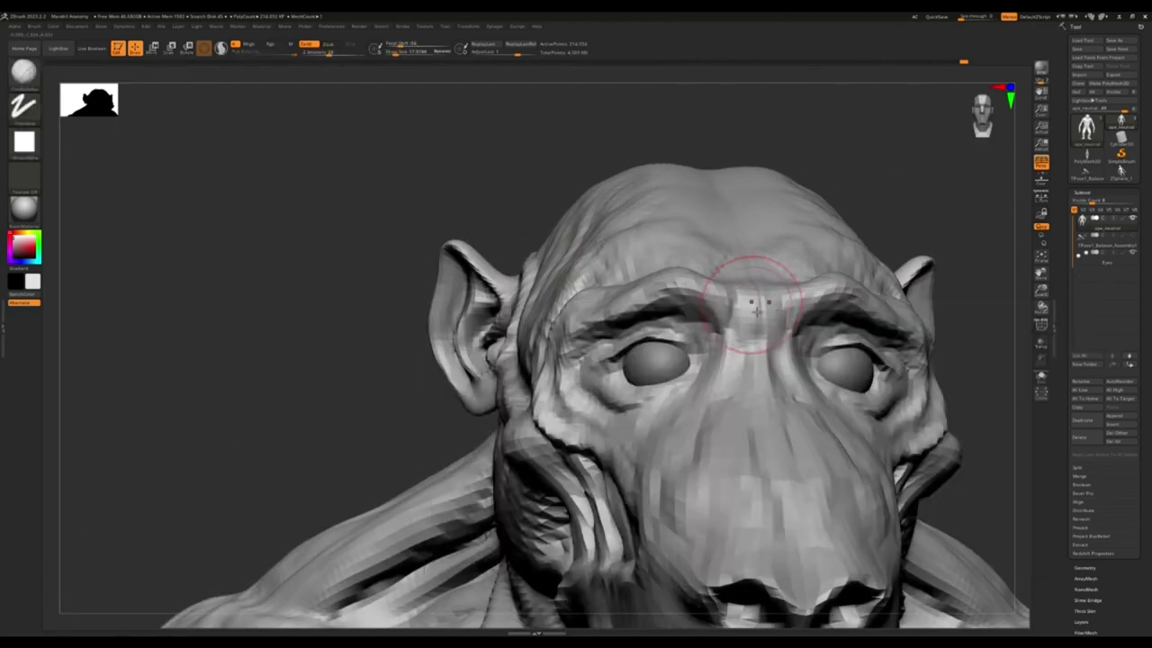
pyautogui.moveTo(762, 286); pyautogui.dragTo(773, 238, button='right')
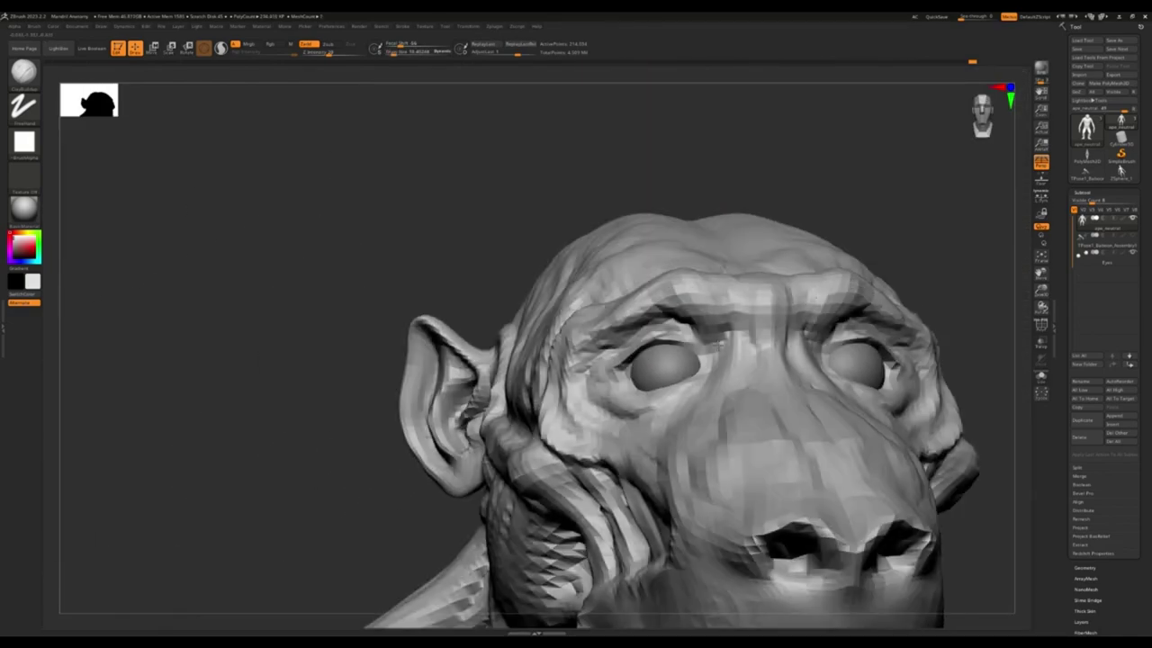
pyautogui.moveTo(720, 314)
pyautogui.mouseDown(button='right')
pyautogui.moveTo(664, 389)
pyautogui.moveTo(685, 360)
pyautogui.mouseUp(button='right')
pyautogui.press('b')
pyautogui.press('m')
pyautogui.press('t')
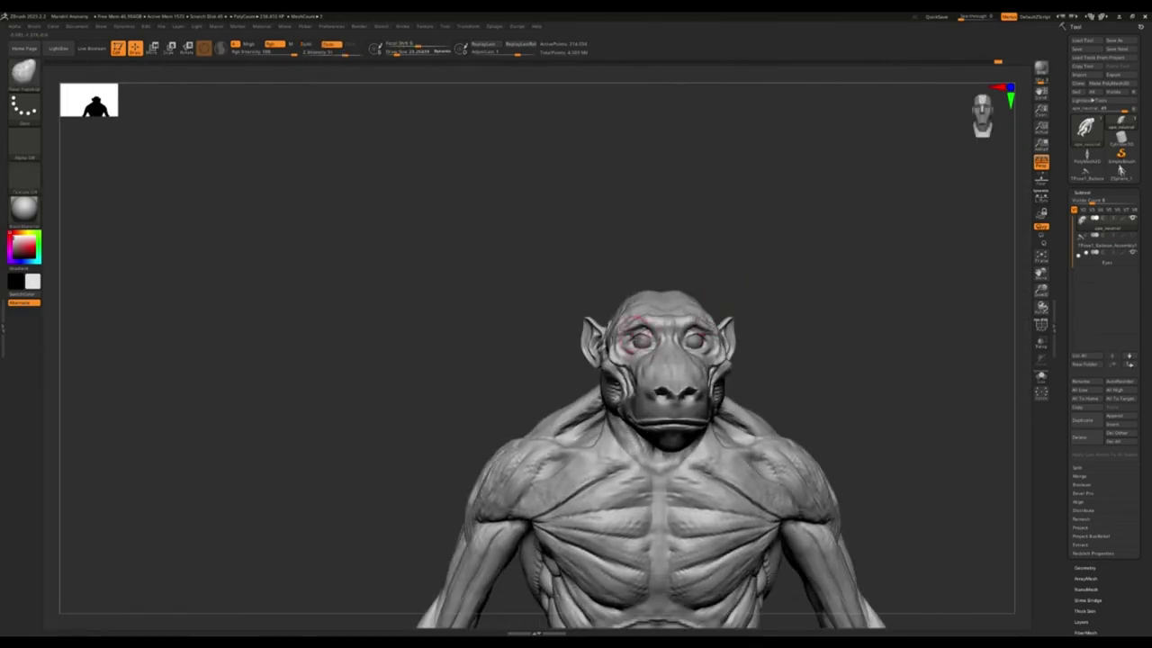
# Refine the ear's inner folds and outer rim
pyautogui.moveTo(635, 334)
pyautogui.mouseDown(button='right')
pyautogui.moveTo(689, 337)
pyautogui.moveTo(684, 358)
pyautogui.mouseUp(button='right')
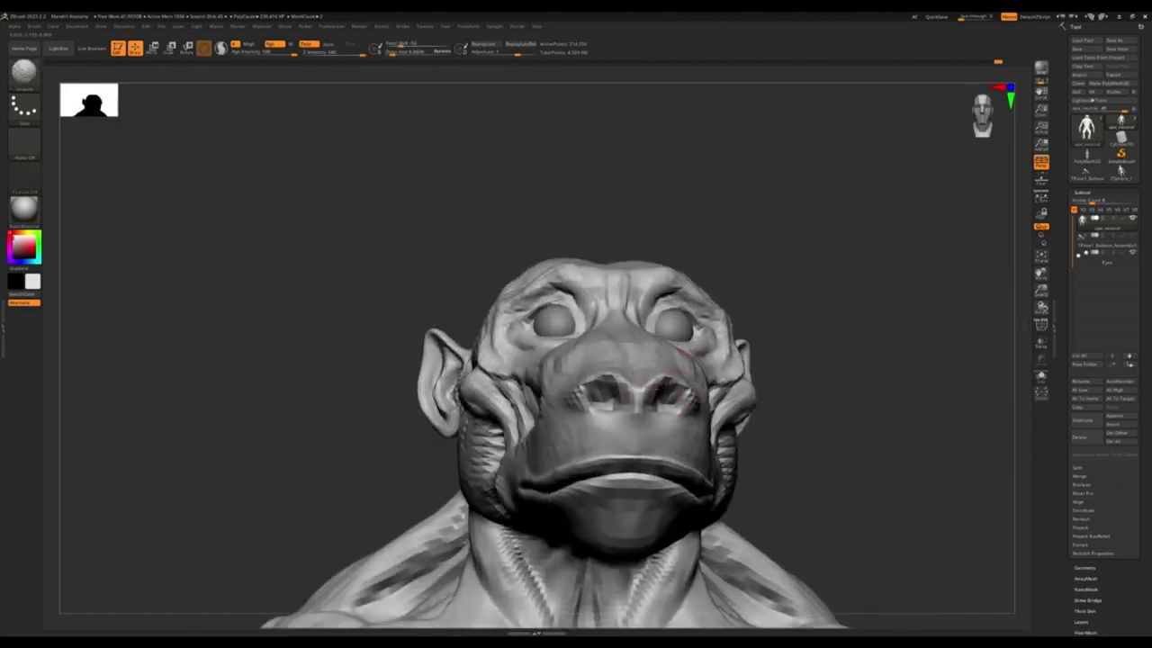
pyautogui.moveTo(587, 385)
pyautogui.mouseDown(button='right')
pyautogui.moveTo(694, 390)
pyautogui.moveTo(677, 403)
pyautogui.moveTo(681, 381)
pyautogui.moveTo(720, 360)
pyautogui.moveTo(761, 412)
pyautogui.mouseUp(button='right')
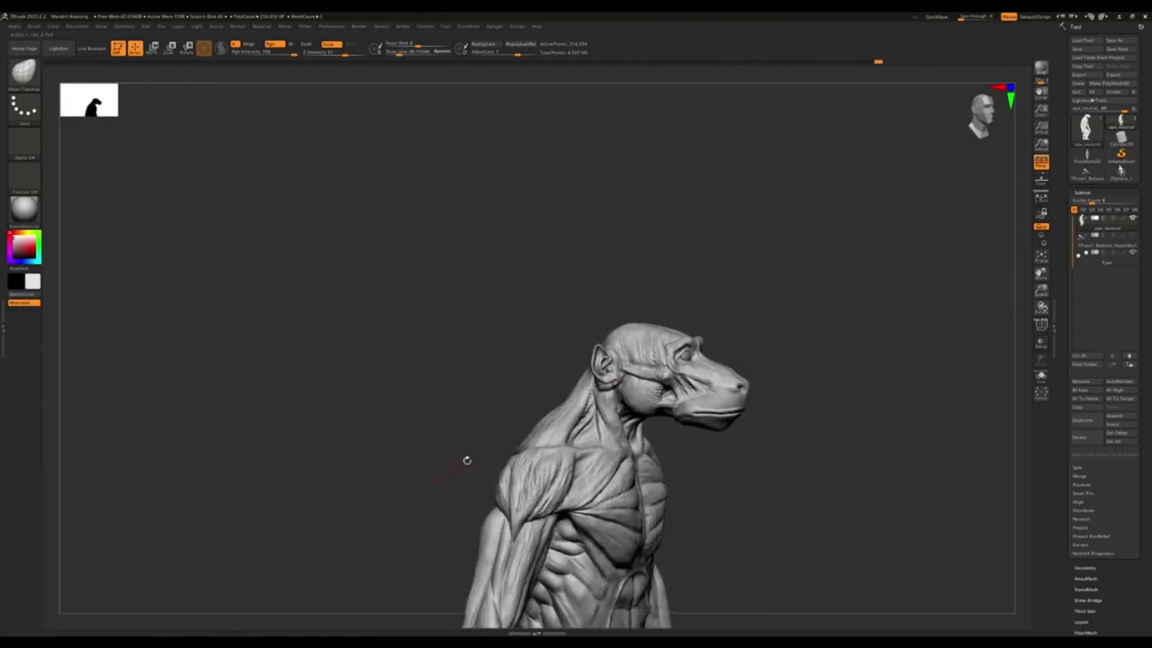
pyautogui.moveTo(465, 463)
pyautogui.mouseDown(button='right')
pyautogui.moveTo(746, 350)
pyautogui.moveTo(753, 399)
pyautogui.moveTo(695, 374)
pyautogui.moveTo(779, 373)
pyautogui.moveTo(764, 390)
pyautogui.moveTo(657, 352)
pyautogui.mouseUp(button='right')
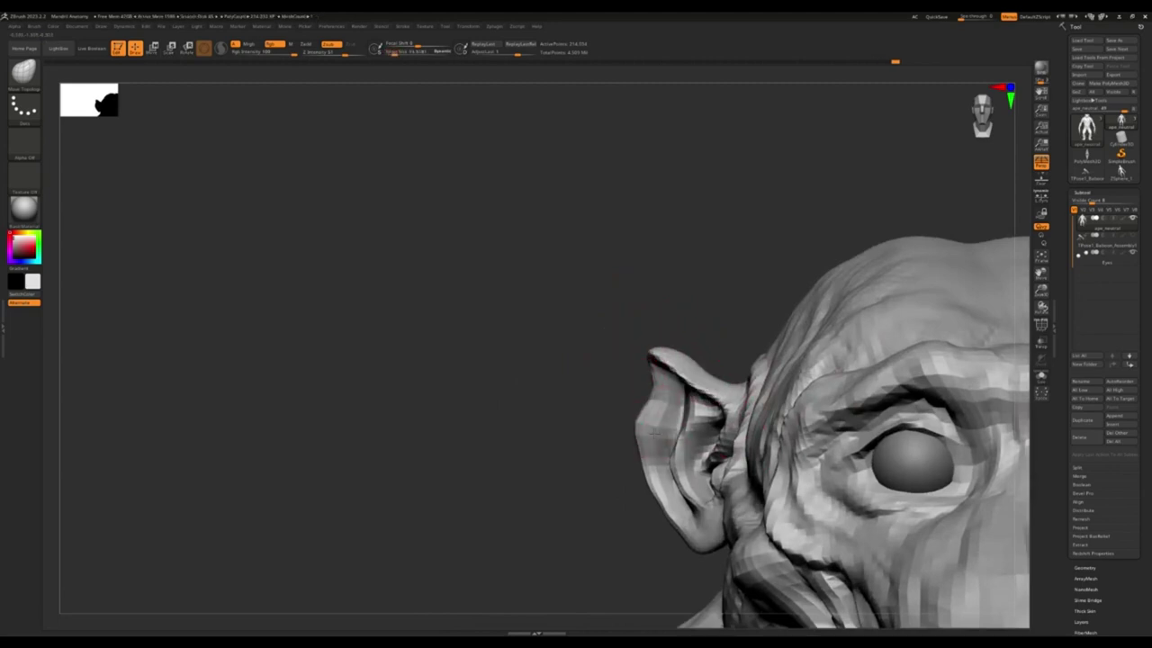
pyautogui.moveTo(654, 434); pyautogui.dragTo(687, 435, button='right')
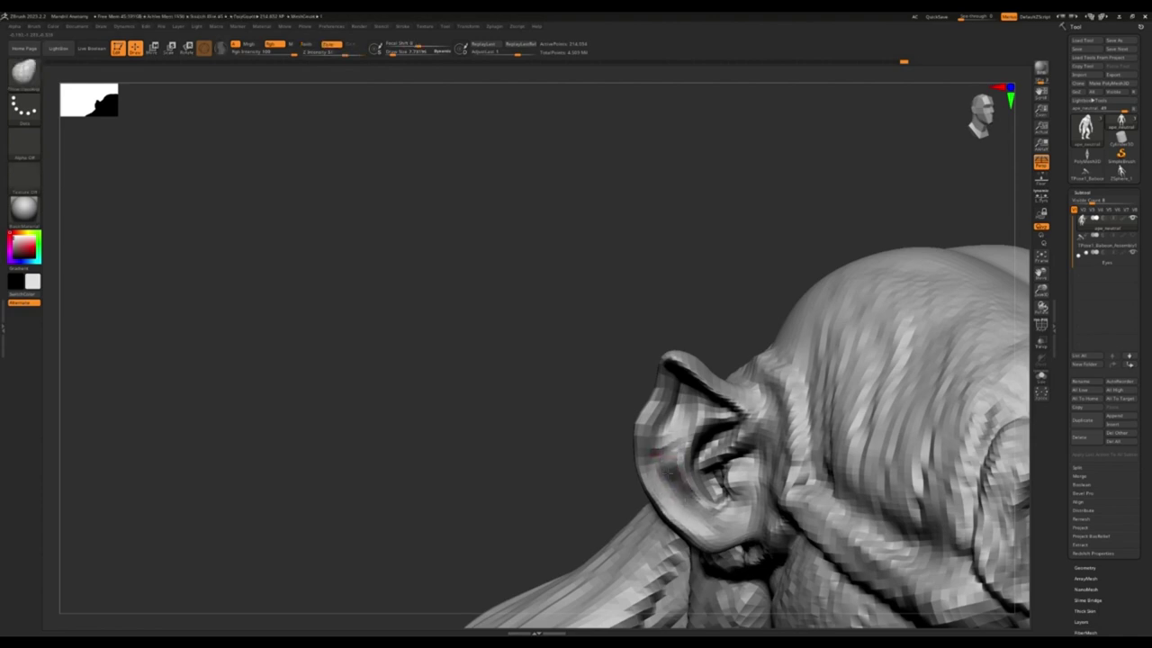
pyautogui.moveTo(698, 504)
pyautogui.mouseDown(button='right')
pyautogui.moveTo(734, 544)
pyautogui.moveTo(681, 349)
pyautogui.mouseUp(button='right')
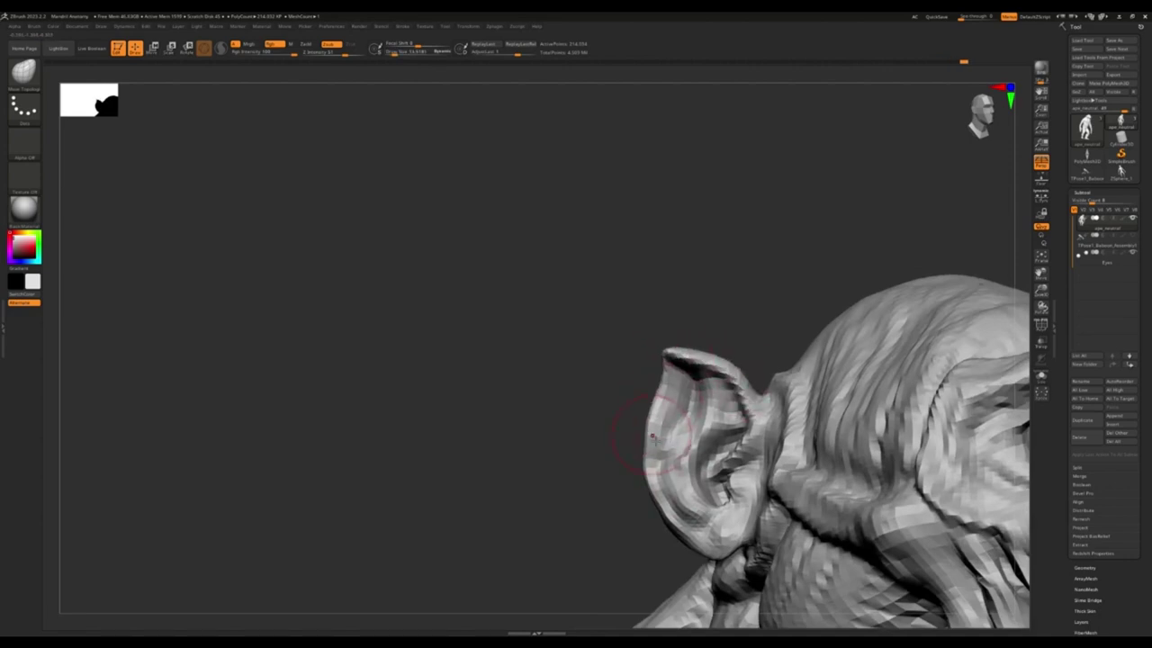
pyautogui.moveTo(652, 435)
pyautogui.mouseDown(button='right')
pyautogui.moveTo(637, 513)
pyautogui.moveTo(670, 337)
pyautogui.moveTo(684, 378)
pyautogui.moveTo(662, 396)
pyautogui.moveTo(681, 399)
pyautogui.moveTo(686, 369)
pyautogui.moveTo(720, 457)
pyautogui.moveTo(731, 446)
pyautogui.moveTo(651, 386)
pyautogui.moveTo(684, 414)
pyautogui.moveTo(787, 404)
pyautogui.moveTo(746, 386)
pyautogui.moveTo(552, 373)
pyautogui.moveTo(611, 414)
pyautogui.moveTo(595, 413)
pyautogui.mouseUp(button='right')
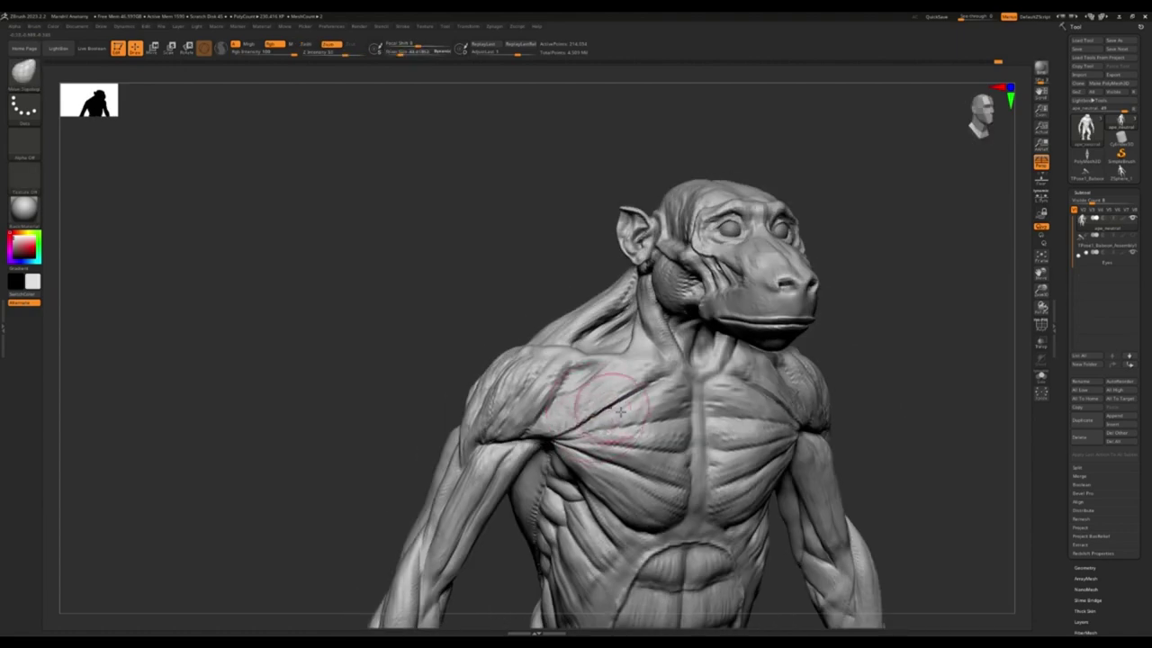
# Sculpt the chest muscle below the shoulder
pyautogui.moveTo(626, 463); pyautogui.dragTo(609, 460, button='right')
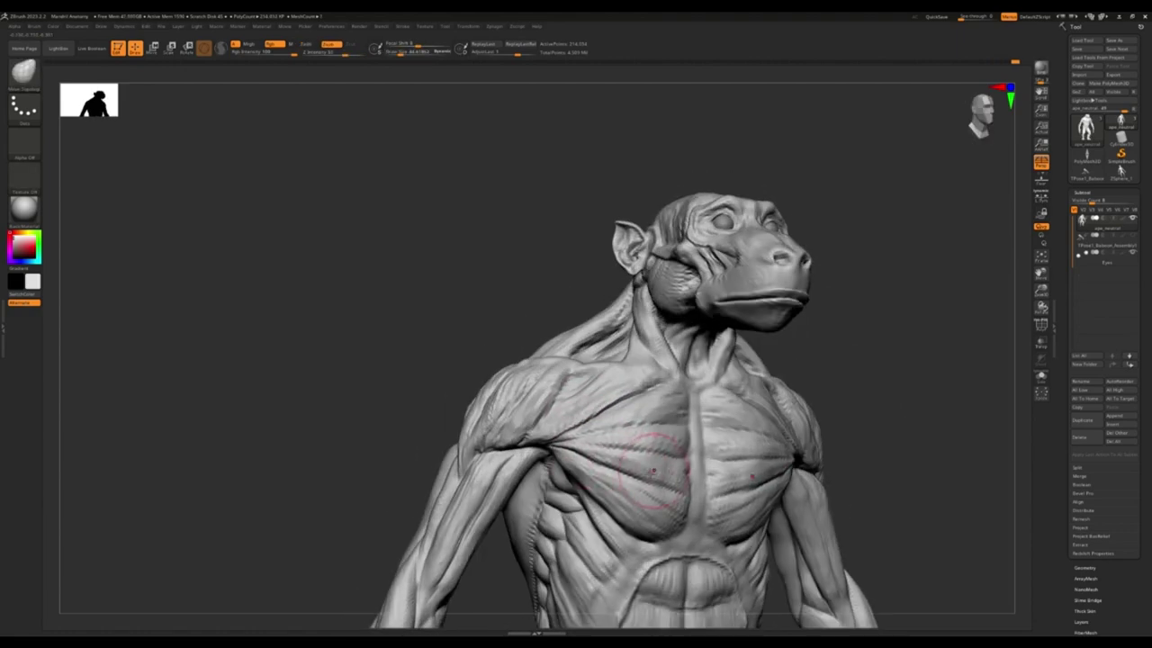
pyautogui.moveTo(580, 446)
pyautogui.mouseDown(button='right')
pyautogui.moveTo(617, 399)
pyautogui.moveTo(591, 424)
pyautogui.moveTo(528, 424)
pyautogui.moveTo(551, 438)
pyautogui.moveTo(382, 465)
pyautogui.moveTo(385, 437)
pyautogui.moveTo(468, 385)
pyautogui.moveTo(589, 186)
pyautogui.moveTo(771, 296)
pyautogui.mouseUp(button='right')
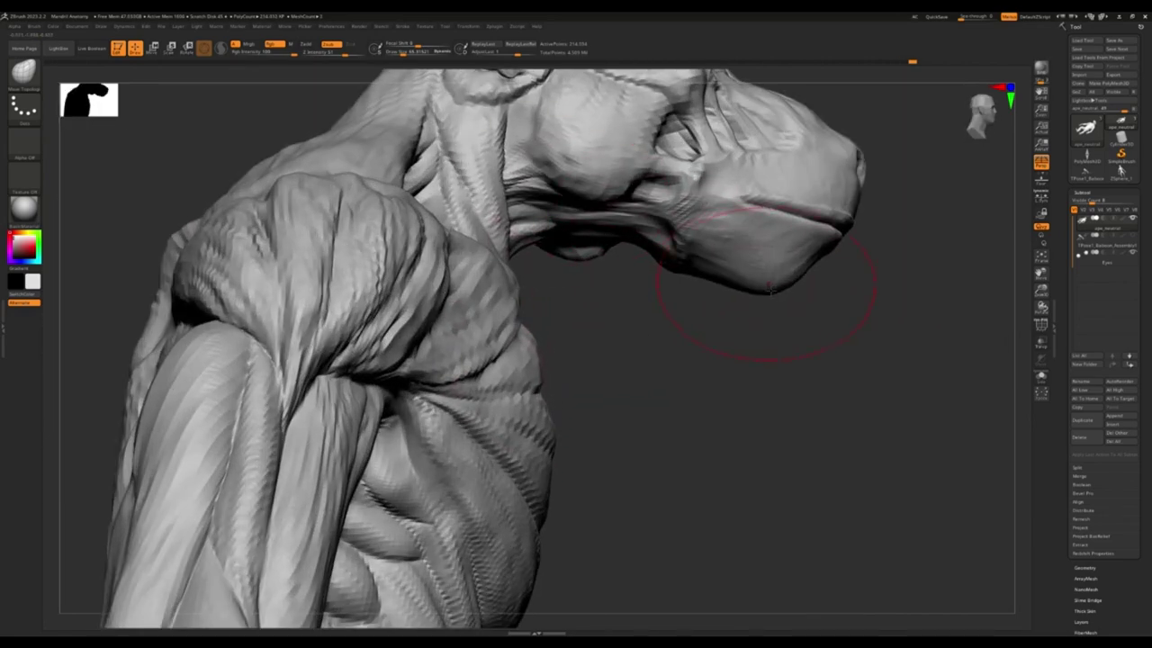
pyautogui.press('f')
pyautogui.moveTo(819, 225)
pyautogui.mouseDown(button='right')
pyautogui.moveTo(772, 309)
pyautogui.moveTo(732, 334)
pyautogui.moveTo(648, 315)
pyautogui.moveTo(691, 365)
pyautogui.mouseUp(button='right')
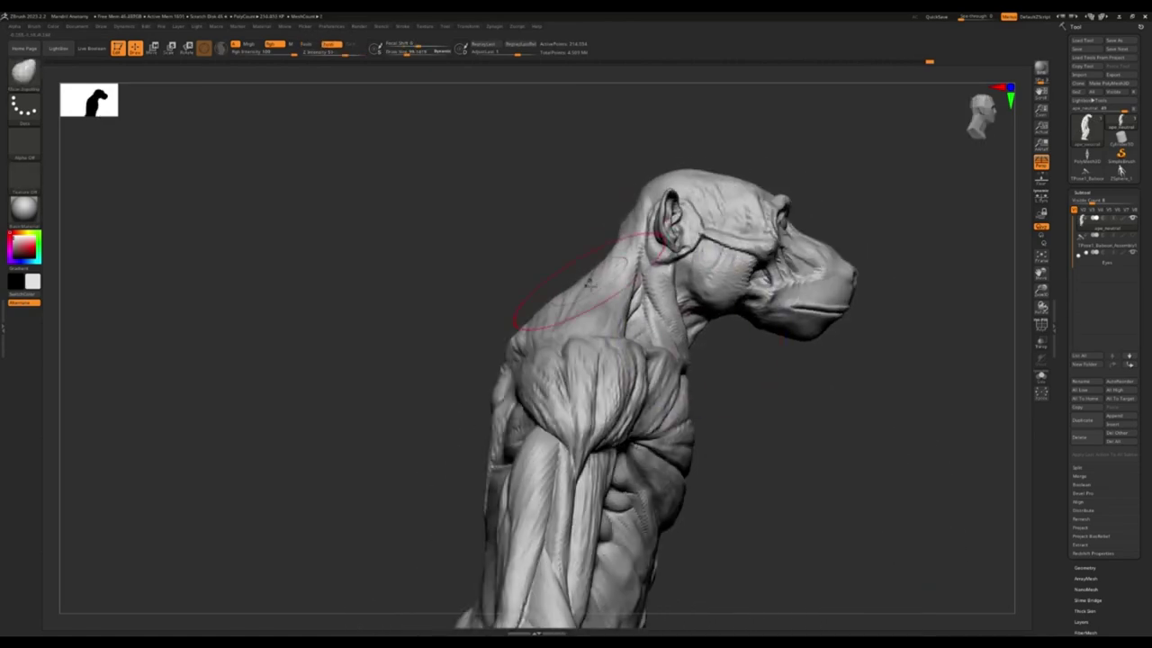
pyautogui.moveTo(589, 284)
pyautogui.mouseDown(button='right')
pyautogui.moveTo(620, 365)
pyautogui.moveTo(648, 369)
pyautogui.moveTo(569, 430)
pyautogui.mouseUp(button='right')
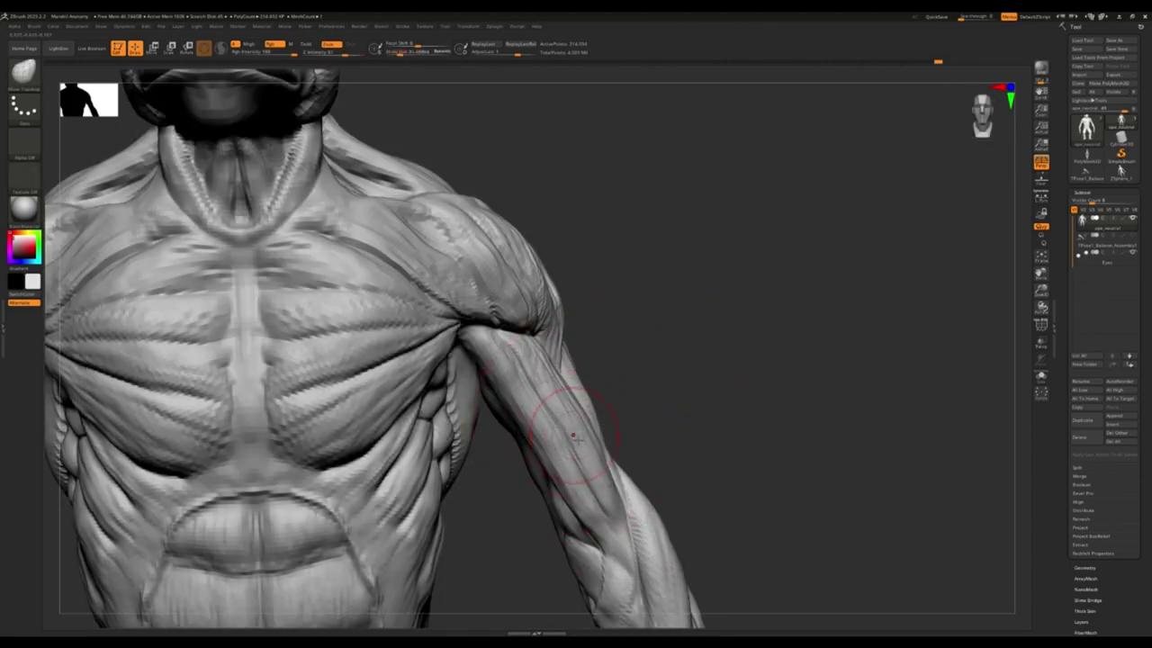
# Sculpt the upper-arm muscle below the shoulder from front and back views
pyautogui.moveTo(498, 361); pyautogui.dragTo(613, 447, button='right')
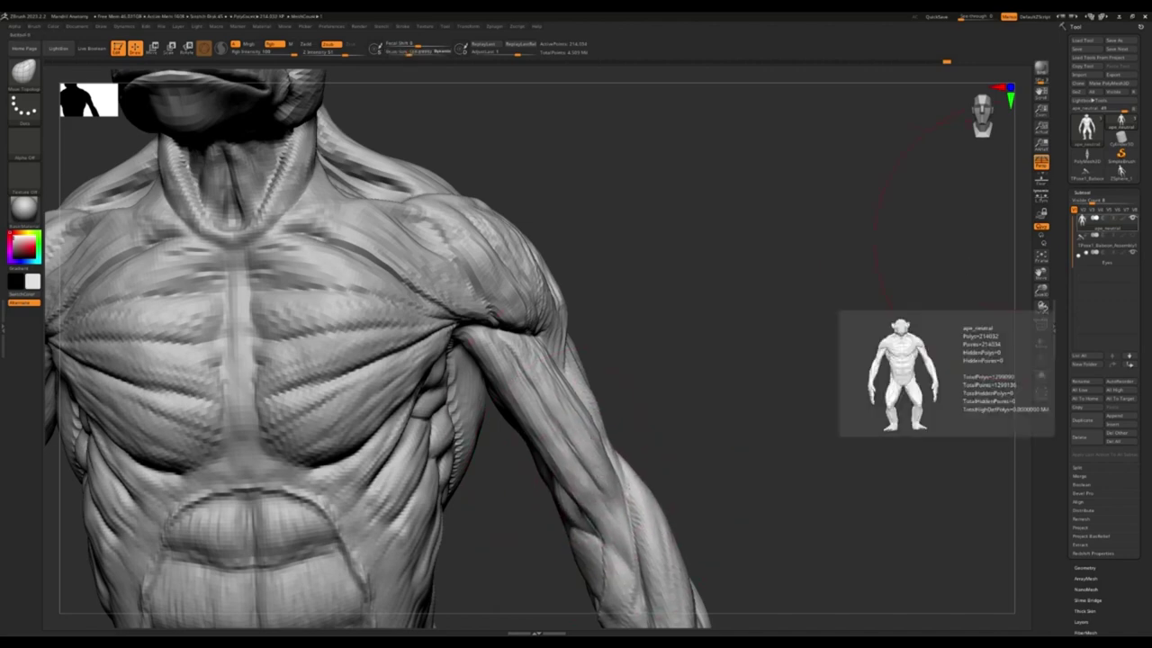
pyautogui.moveTo(738, 459)
pyautogui.mouseDown(button='right')
pyautogui.moveTo(720, 404)
pyautogui.moveTo(565, 282)
pyautogui.moveTo(565, 370)
pyautogui.mouseUp(button='right')
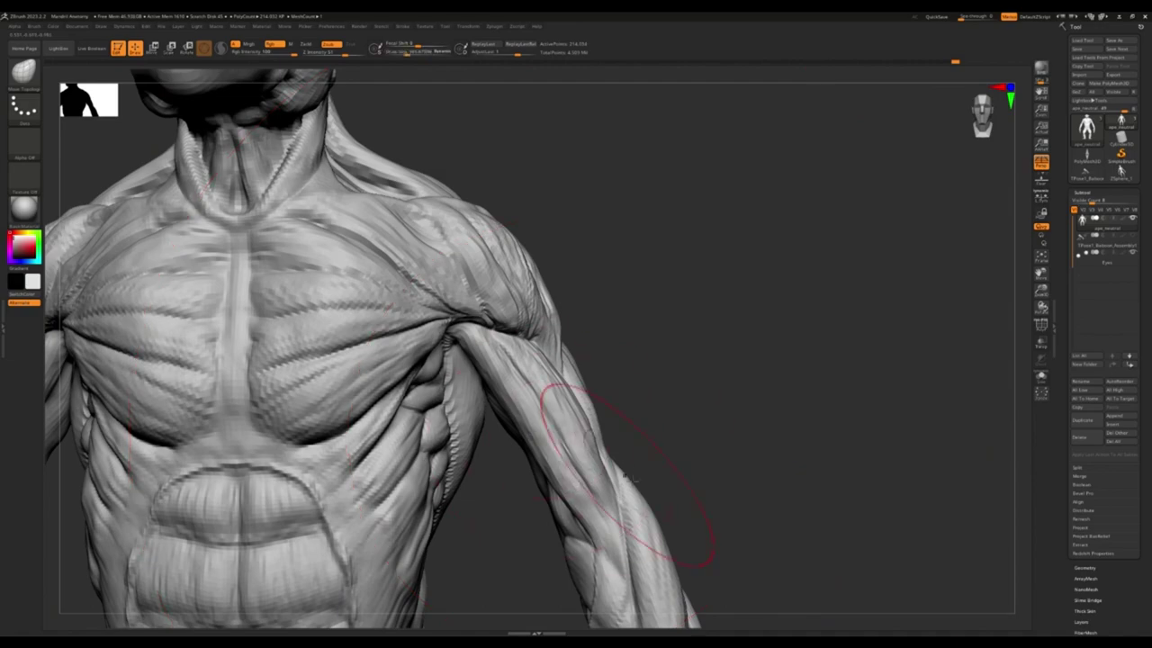
pyautogui.moveTo(629, 477)
pyautogui.mouseDown(button='right')
pyautogui.moveTo(579, 260)
pyautogui.moveTo(617, 437)
pyautogui.moveTo(572, 360)
pyautogui.moveTo(540, 215)
pyautogui.mouseUp(button='right')
pyautogui.moveTo(519, 106); pyautogui.dragTo(506, 219, button='right')
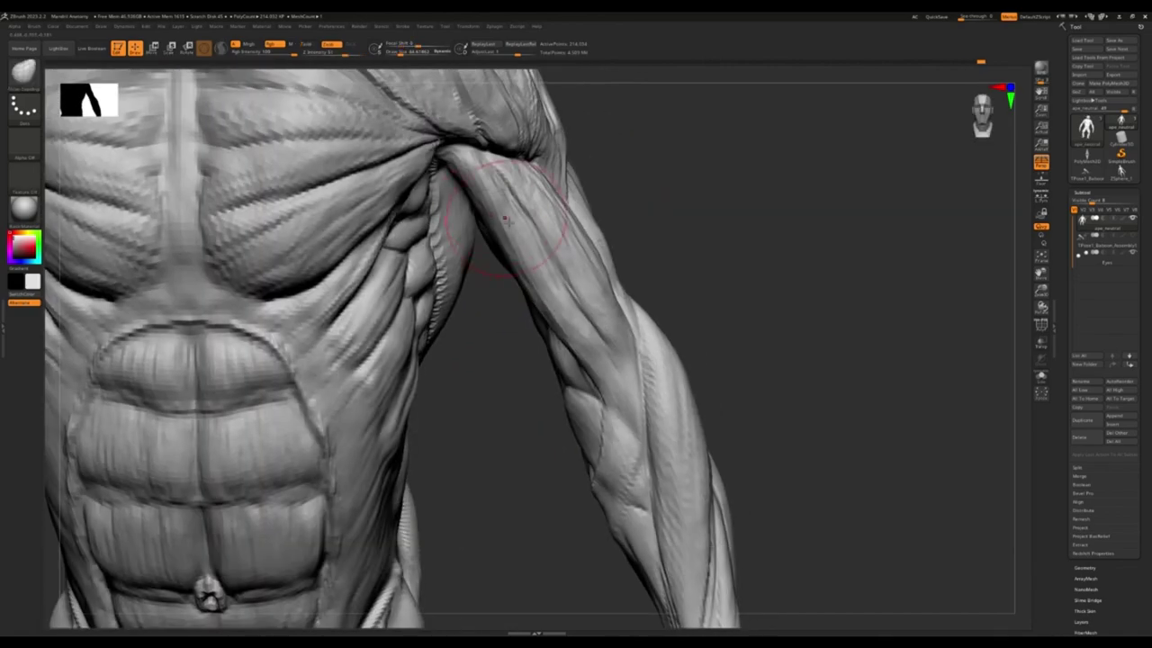
# Orbit to the back of the legs and sculpt the calf muscle
pyautogui.press('f')
pyautogui.moveTo(488, 342)
pyautogui.mouseDown(button='right')
pyautogui.moveTo(468, 360)
pyautogui.moveTo(461, 352)
pyautogui.mouseUp(button='right')
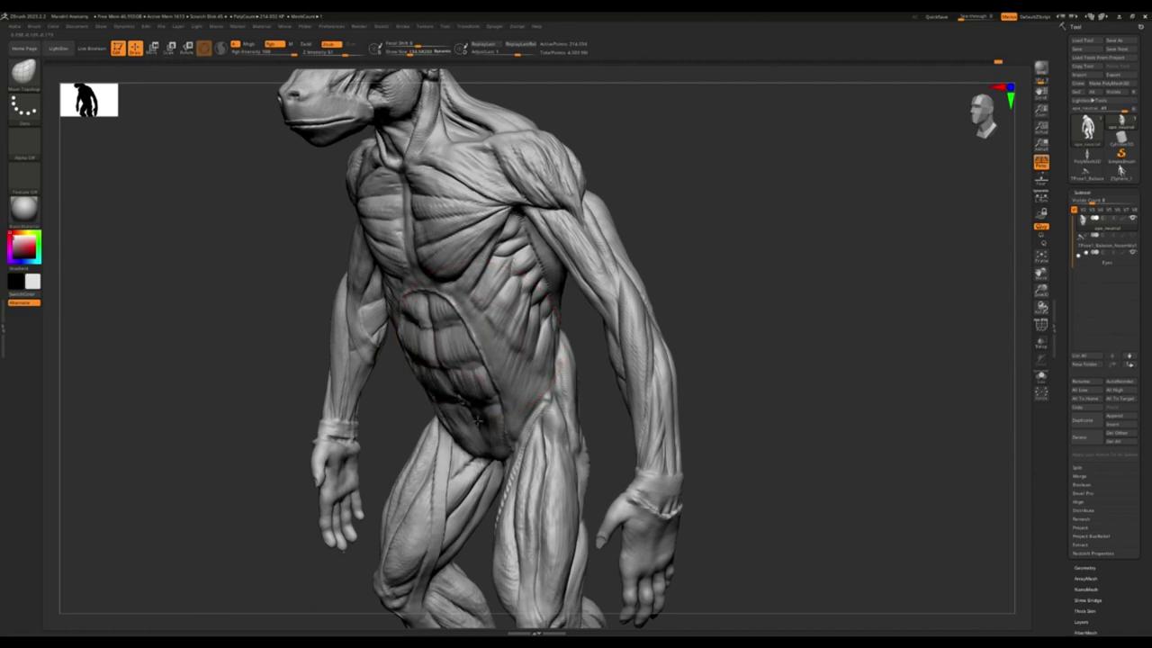
pyautogui.moveTo(459, 402)
pyautogui.mouseDown(button='right')
pyautogui.moveTo(434, 418)
pyautogui.moveTo(466, 351)
pyautogui.moveTo(499, 419)
pyautogui.mouseUp(button='right')
pyautogui.moveTo(520, 349)
pyautogui.mouseDown(button='right')
pyautogui.moveTo(476, 424)
pyautogui.moveTo(553, 476)
pyautogui.moveTo(564, 404)
pyautogui.mouseUp(button='right')
pyautogui.moveTo(431, 486)
pyautogui.mouseDown(button='right')
pyautogui.moveTo(378, 540)
pyautogui.moveTo(250, 454)
pyautogui.moveTo(424, 411)
pyautogui.mouseUp(button='right')
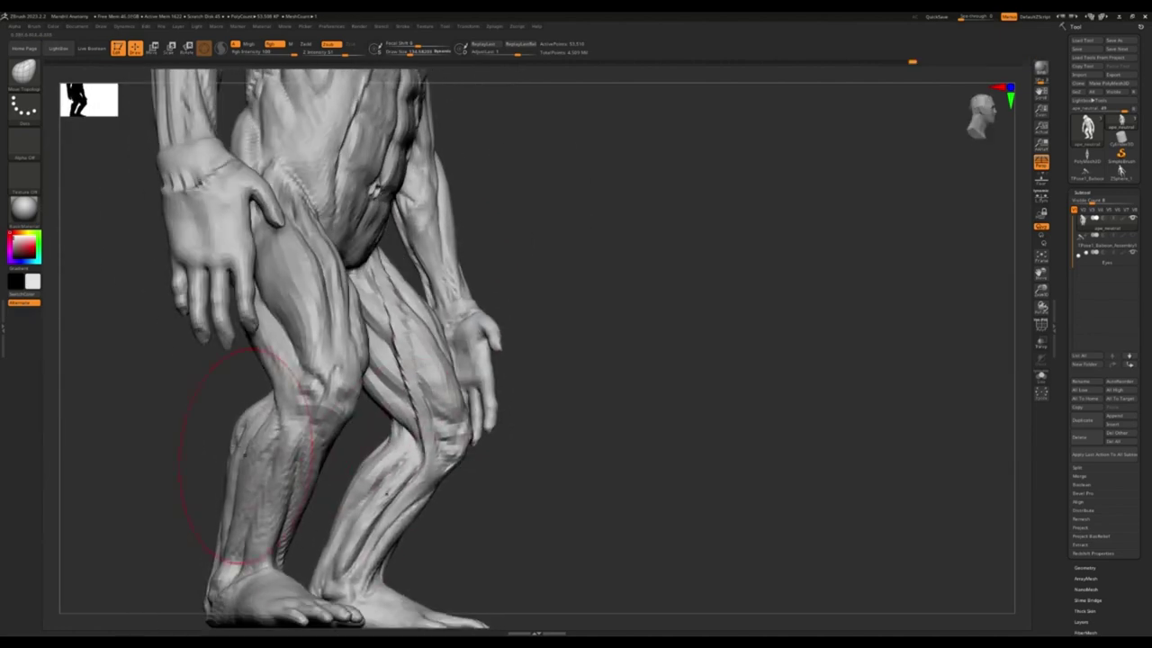
pyautogui.moveTo(248, 454)
pyautogui.mouseDown(button='right')
pyautogui.moveTo(287, 450)
pyautogui.moveTo(249, 455)
pyautogui.mouseUp(button='right')
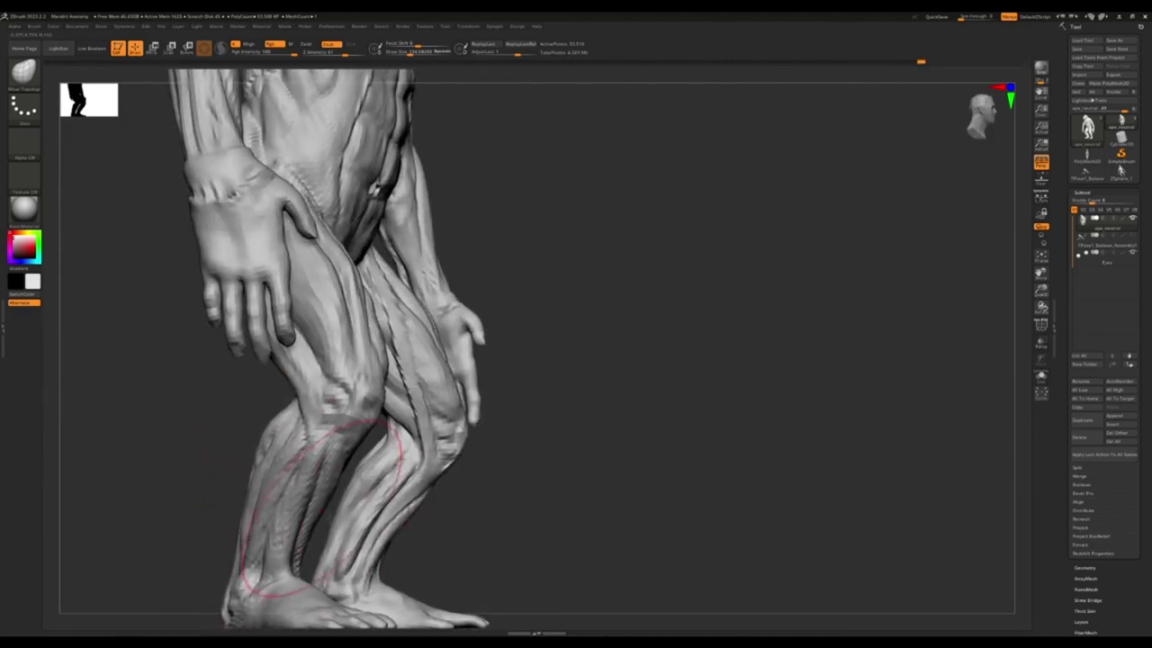
# Sculpt the thigh muscles above the knee from a three-quarter view
pyautogui.moveTo(411, 547); pyautogui.dragTo(558, 538, button='right')
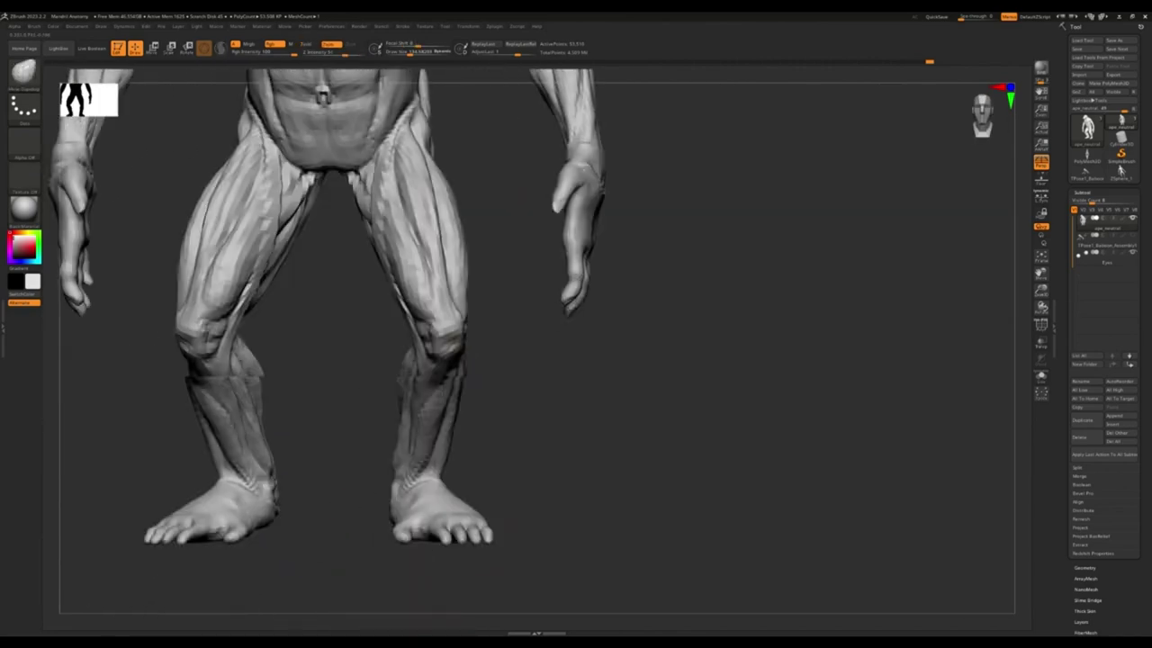
pyautogui.moveTo(423, 504)
pyautogui.mouseDown(button='right')
pyautogui.moveTo(437, 527)
pyautogui.moveTo(441, 477)
pyautogui.moveTo(422, 395)
pyautogui.moveTo(440, 270)
pyautogui.mouseUp(button='right')
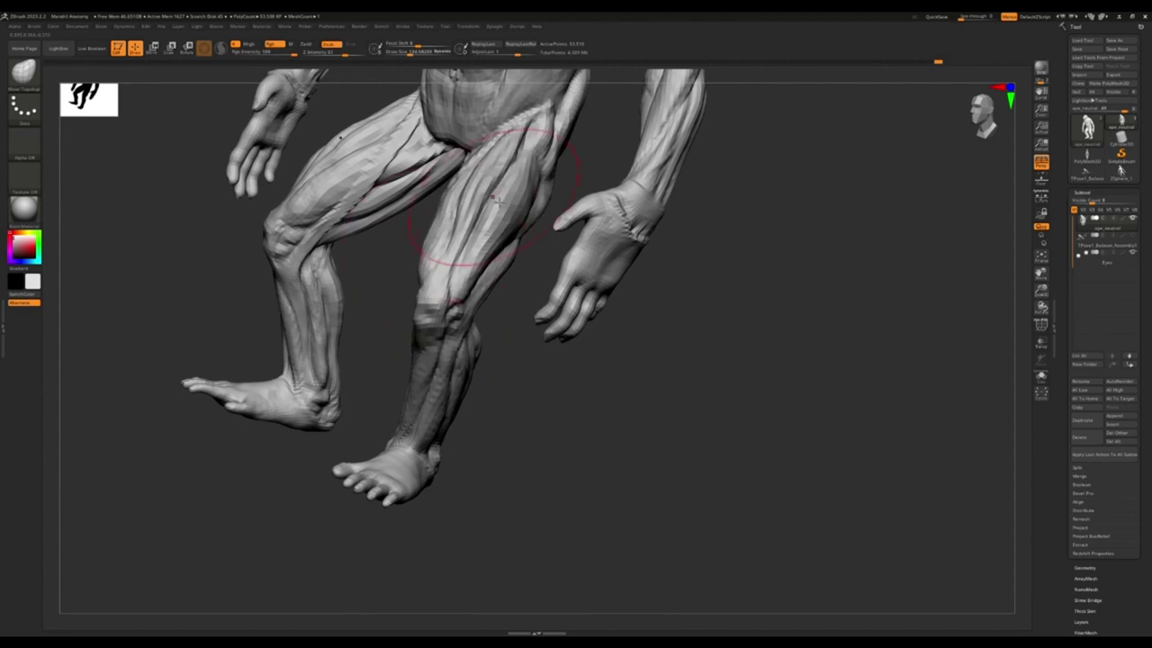
pyautogui.moveTo(498, 202); pyautogui.dragTo(494, 209, button='right')
pyautogui.moveTo(436, 284)
pyautogui.keyDown('ctrl'); pyautogui.mouseDown(button='right')
pyautogui.moveTo(399, 306)
pyautogui.moveTo(360, 297)
pyautogui.moveTo(324, 216)
pyautogui.moveTo(429, 247)
pyautogui.moveTo(463, 207)
pyautogui.moveTo(517, 306)
pyautogui.moveTo(555, 262)
pyautogui.moveTo(417, 360)
pyautogui.moveTo(496, 361)
pyautogui.moveTo(314, 408)
pyautogui.mouseUp(button='right'); pyautogui.keyUp('ctrl')
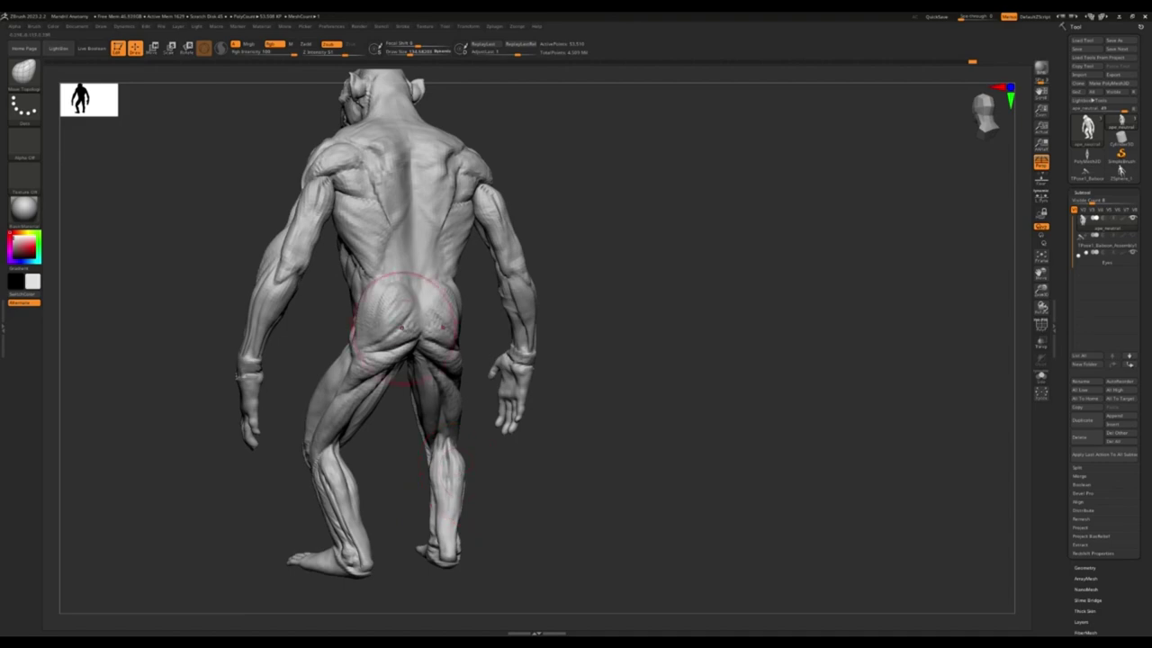
# Sculpt the glute and forearm muscles, then turn to a side profile of the torso
pyautogui.moveTo(405, 327)
pyautogui.mouseDown(button='right')
pyautogui.moveTo(512, 321)
pyautogui.moveTo(447, 392)
pyautogui.moveTo(399, 347)
pyautogui.moveTo(372, 386)
pyautogui.moveTo(380, 406)
pyautogui.mouseUp(button='right')
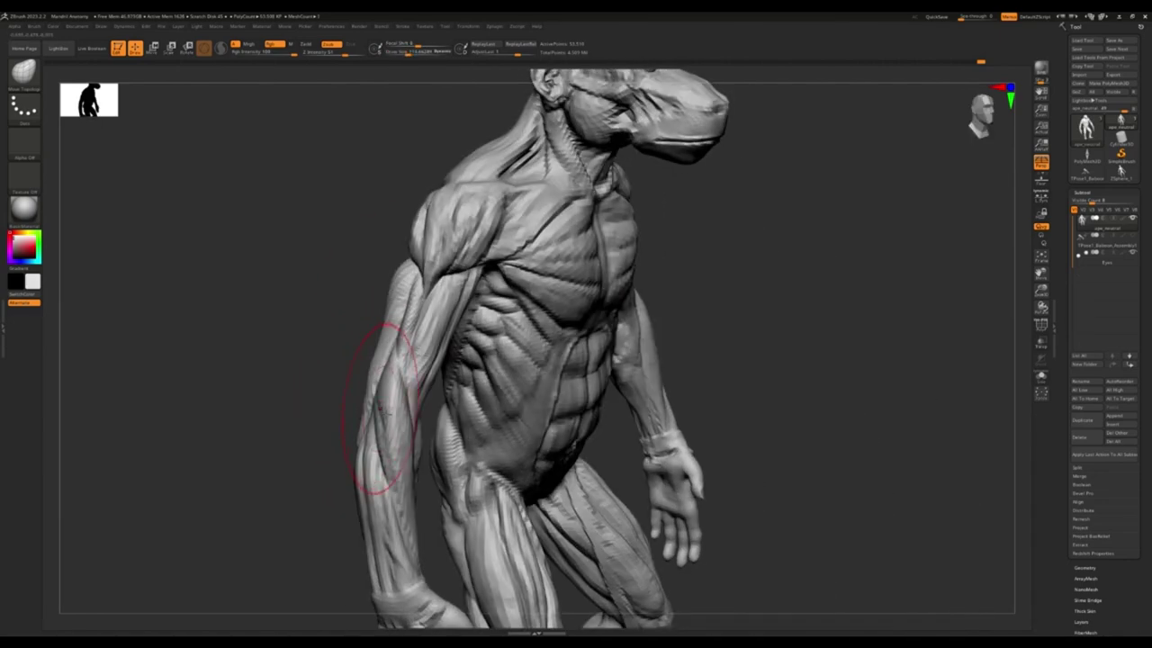
pyautogui.moveTo(385, 365)
pyautogui.mouseDown(button='right')
pyautogui.moveTo(373, 411)
pyautogui.moveTo(378, 382)
pyautogui.moveTo(288, 401)
pyautogui.mouseUp(button='right')
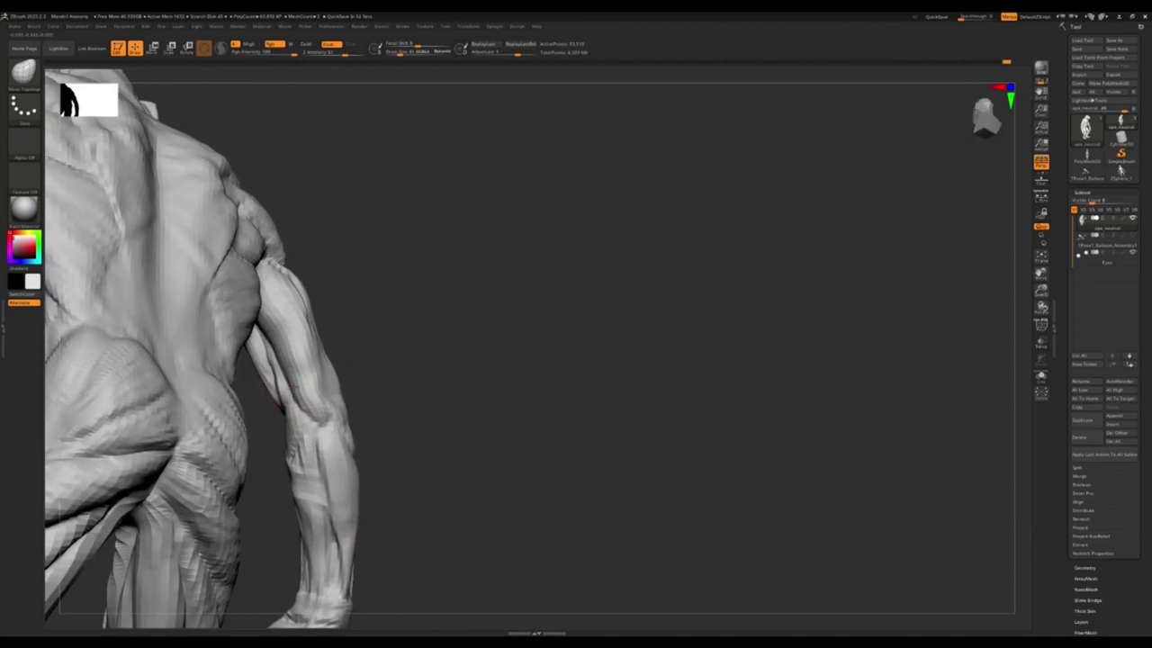
pyautogui.keyDown('ctrl'); pyautogui.moveTo(371, 342); pyautogui.dragTo(351, 369, button='right'); pyautogui.keyUp('ctrl')
pyautogui.moveTo(351, 368)
pyautogui.mouseDown(button='right')
pyautogui.moveTo(252, 480)
pyautogui.moveTo(327, 378)
pyautogui.moveTo(378, 396)
pyautogui.moveTo(436, 358)
pyautogui.moveTo(389, 302)
pyautogui.mouseUp(button='right')
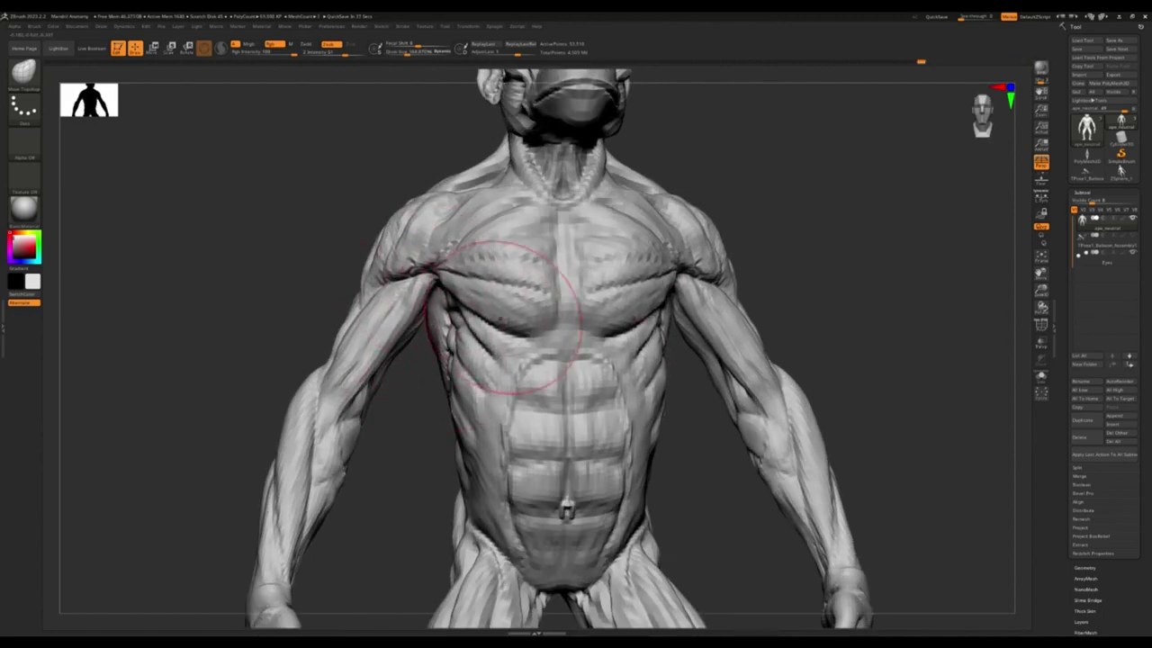
pyautogui.moveTo(501, 294)
pyautogui.mouseDown(button='right')
pyautogui.moveTo(540, 322)
pyautogui.moveTo(513, 301)
pyautogui.mouseUp(button='right')
pyautogui.moveTo(500, 531)
pyautogui.mouseDown(button='right')
pyautogui.moveTo(487, 333)
pyautogui.moveTo(463, 398)
pyautogui.moveTo(489, 489)
pyautogui.moveTo(540, 405)
pyautogui.moveTo(495, 571)
pyautogui.mouseUp(button='right')
pyautogui.press('f')
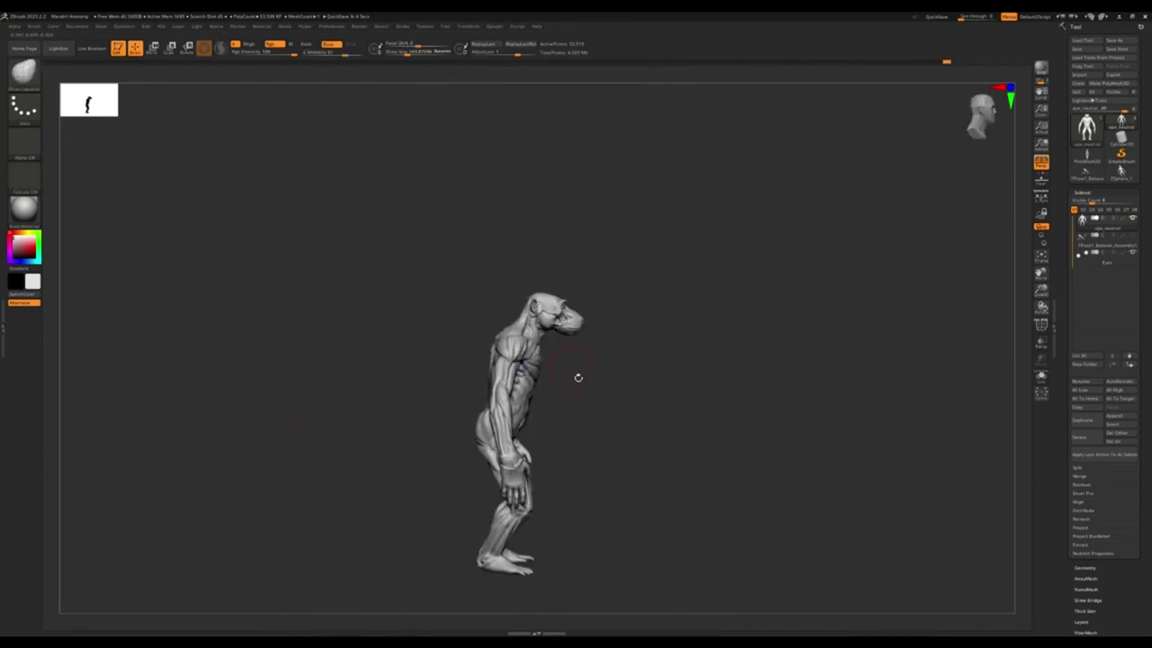
pyautogui.moveTo(579, 378)
pyautogui.mouseDown(button='right')
pyautogui.moveTo(668, 334)
pyautogui.moveTo(667, 360)
pyautogui.moveTo(627, 308)
pyautogui.moveTo(655, 385)
pyautogui.moveTo(612, 450)
pyautogui.moveTo(591, 385)
pyautogui.moveTo(577, 385)
pyautogui.moveTo(567, 325)
pyautogui.mouseUp(button='right')
pyautogui.press('f')
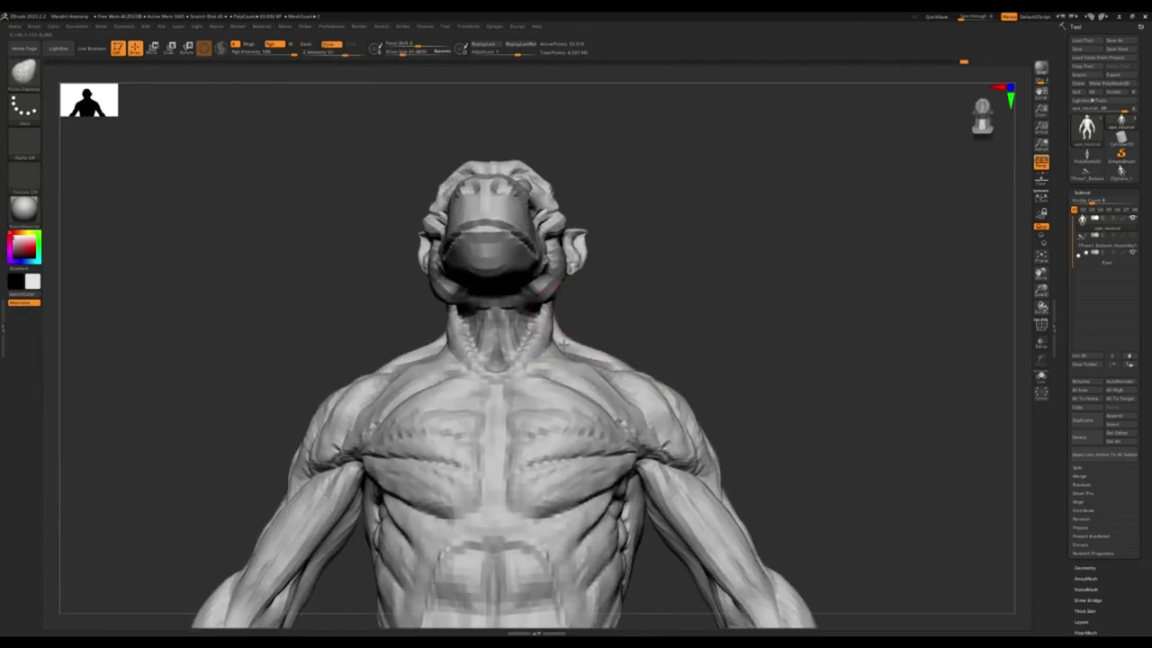
pyautogui.moveTo(540, 290)
pyautogui.mouseDown(button='right')
pyautogui.moveTo(398, 330)
pyautogui.moveTo(465, 351)
pyautogui.mouseUp(button='right')
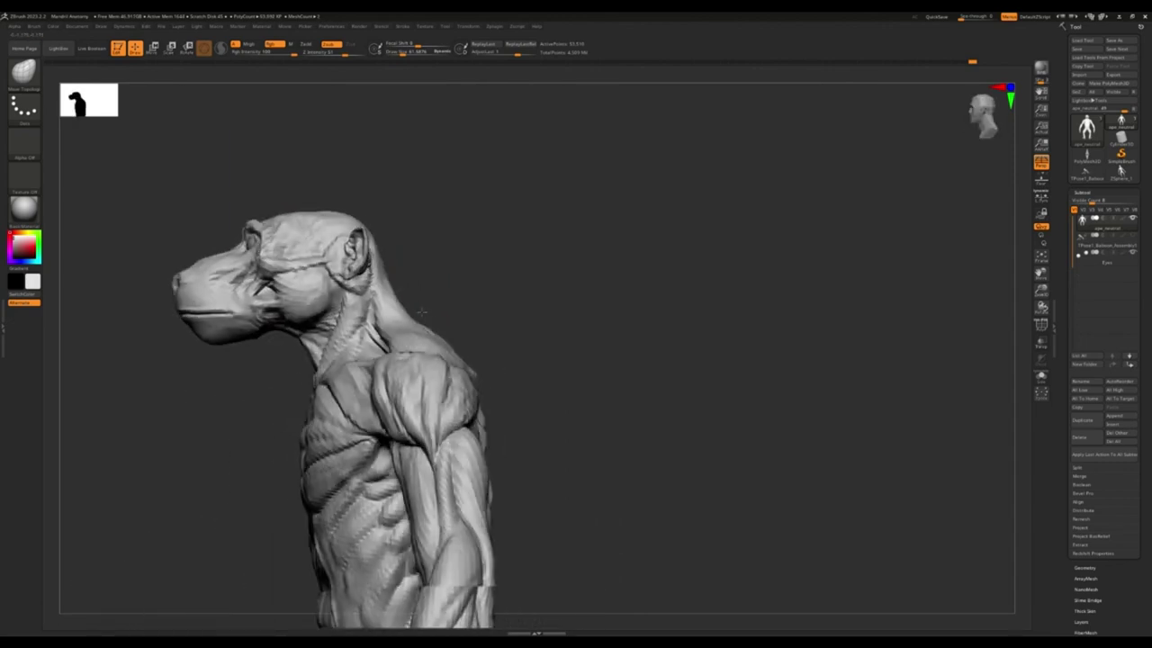
pyautogui.keyDown('shift'); pyautogui.moveTo(582, 333); pyautogui.dragTo(701, 347, button='right'); pyautogui.keyUp('shift')
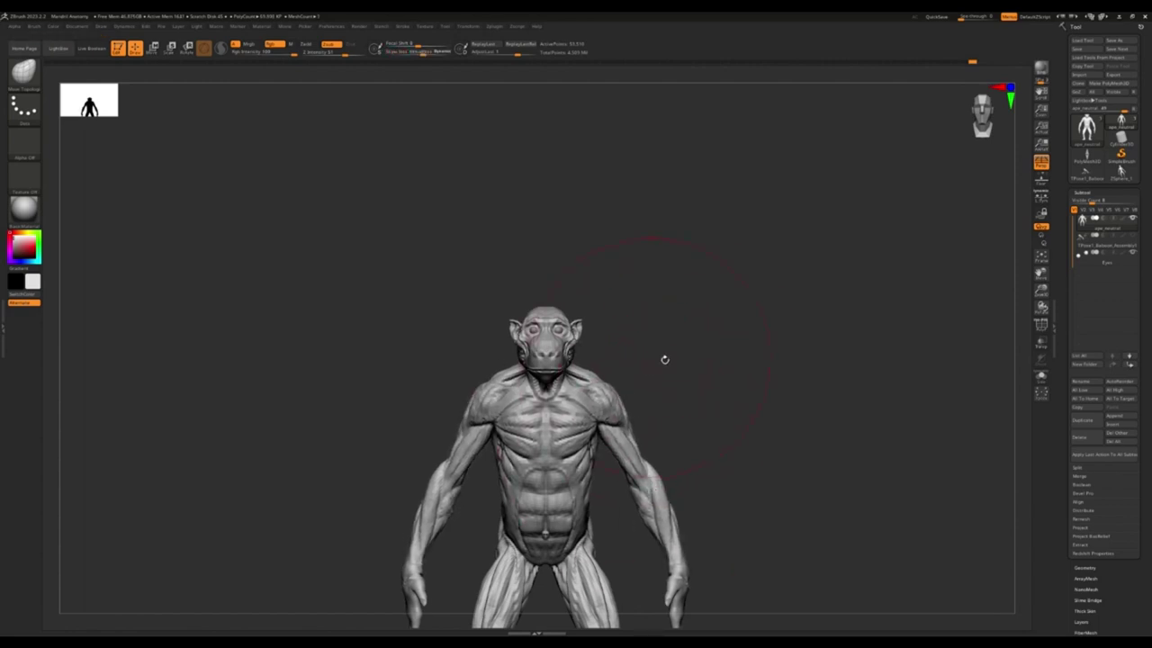
pyautogui.moveTo(663, 358)
pyautogui.keyDown('ctrl'); pyautogui.mouseDown(button='right')
pyautogui.moveTo(630, 385)
pyautogui.moveTo(679, 433)
pyautogui.moveTo(782, 432)
pyautogui.moveTo(739, 371)
pyautogui.moveTo(725, 390)
pyautogui.moveTo(740, 321)
pyautogui.moveTo(648, 243)
pyautogui.moveTo(640, 270)
pyautogui.mouseUp(button='right'); pyautogui.keyUp('ctrl')
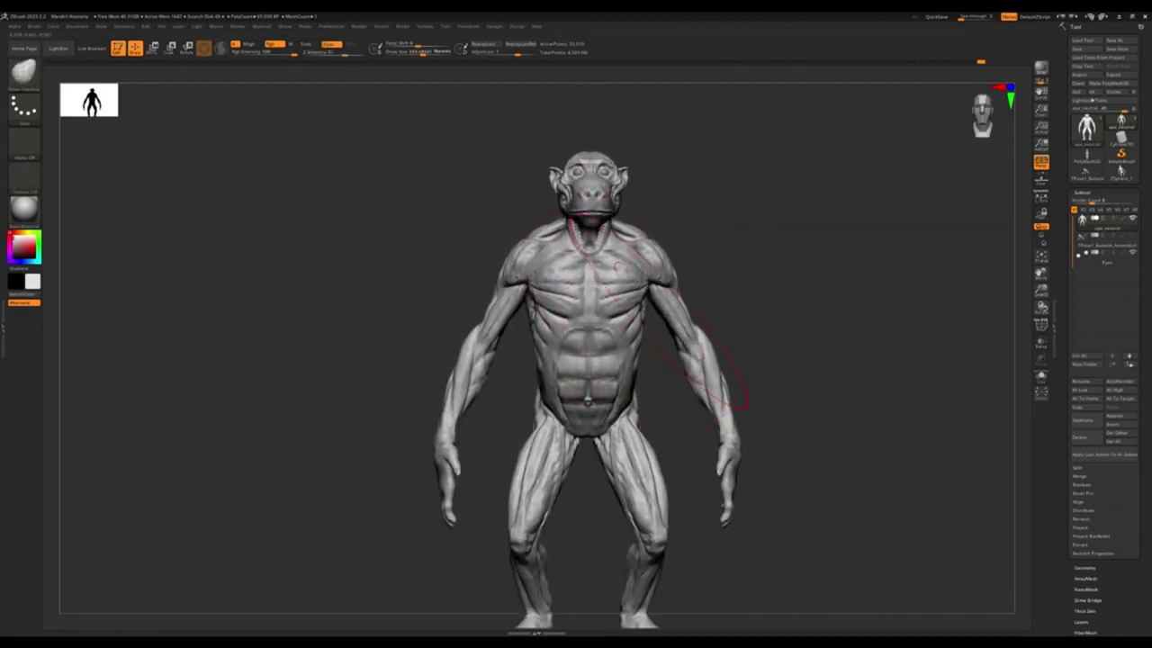
pyautogui.moveTo(720, 387)
pyautogui.mouseDown(button='right')
pyautogui.moveTo(697, 343)
pyautogui.moveTo(730, 333)
pyautogui.moveTo(630, 378)
pyautogui.moveTo(694, 424)
pyautogui.moveTo(669, 411)
pyautogui.moveTo(746, 438)
pyautogui.moveTo(725, 447)
pyautogui.moveTo(761, 457)
pyautogui.moveTo(798, 424)
pyautogui.moveTo(787, 468)
pyautogui.mouseUp(button='right')
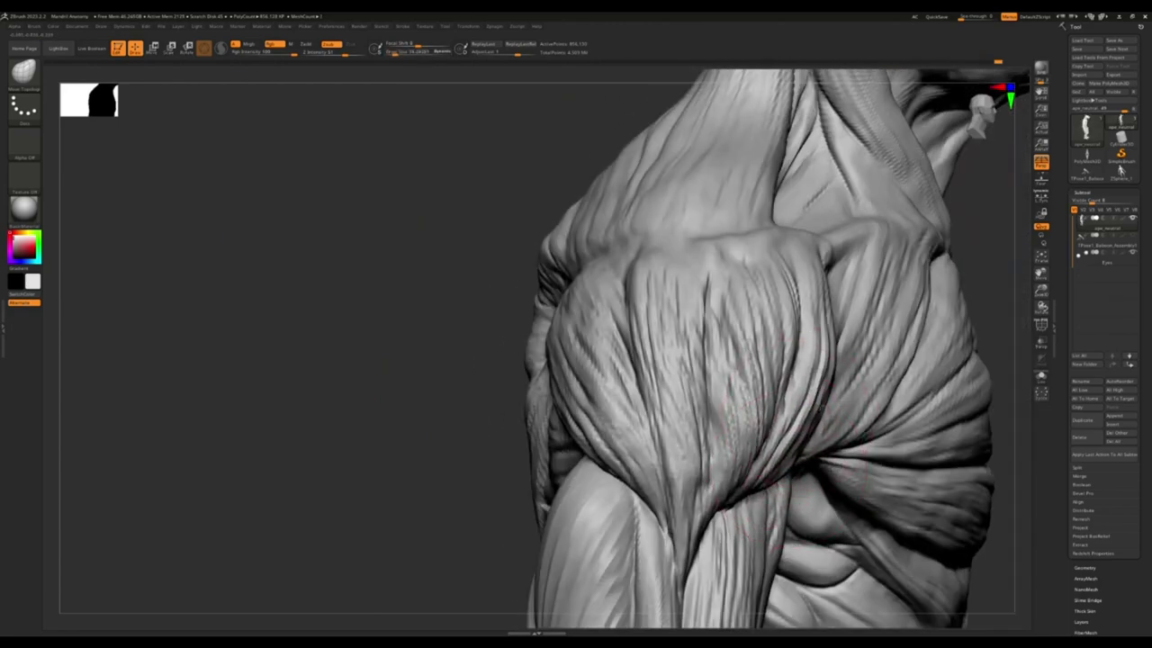
pyautogui.moveTo(673, 460)
pyautogui.mouseDown(button='right')
pyautogui.moveTo(725, 381)
pyautogui.moveTo(720, 424)
pyautogui.moveTo(677, 455)
pyautogui.moveTo(558, 427)
pyautogui.mouseUp(button='right')
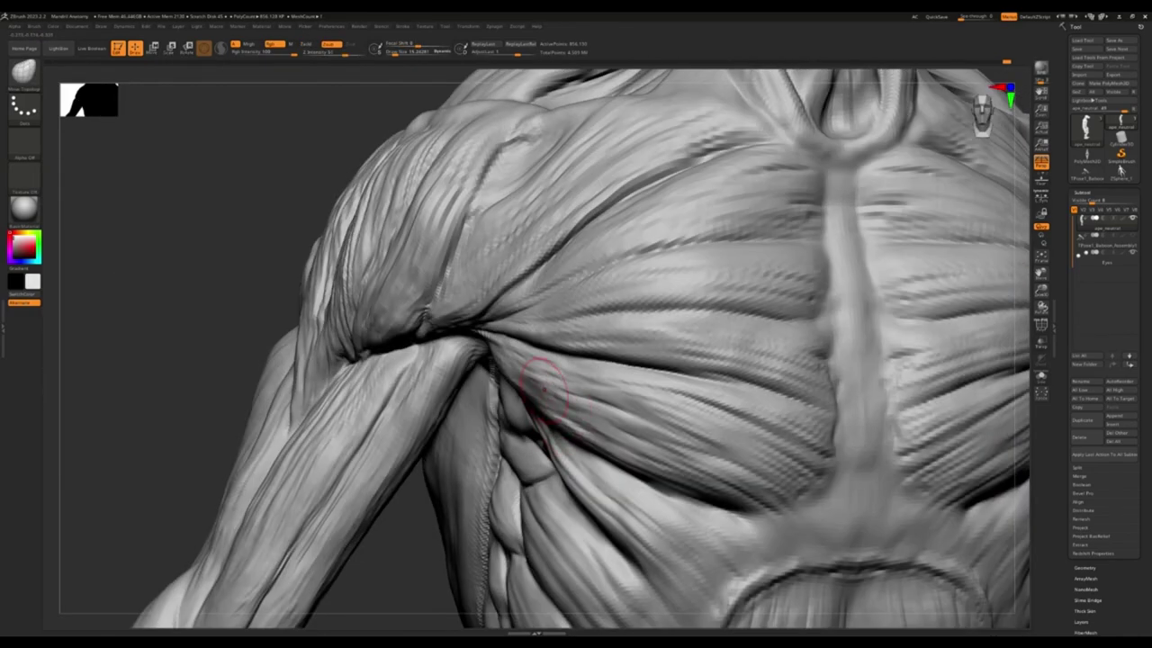
pyautogui.moveTo(540, 388); pyautogui.dragTo(553, 355, button='right')
pyautogui.moveTo(636, 364); pyautogui.dragTo(576, 360, button='right')
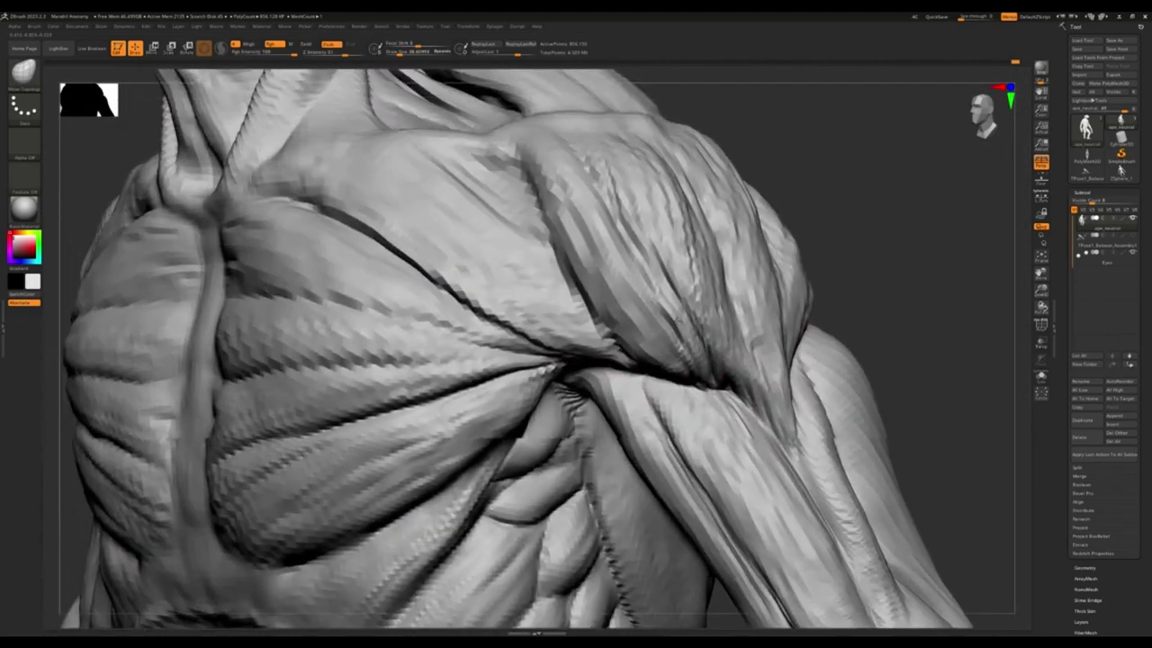
pyautogui.moveTo(558, 341)
pyautogui.mouseDown(button='right')
pyautogui.moveTo(630, 270)
pyautogui.moveTo(791, 360)
pyautogui.moveTo(760, 441)
pyautogui.moveTo(604, 369)
pyautogui.moveTo(528, 455)
pyautogui.moveTo(501, 449)
pyautogui.mouseUp(button='right')
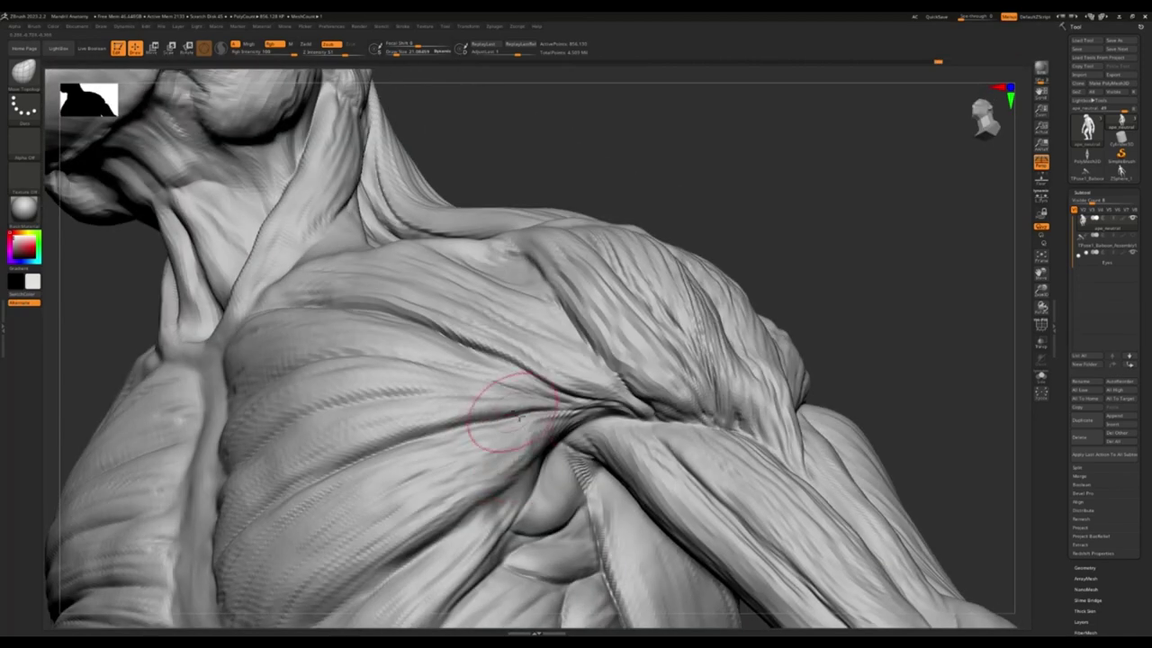
pyautogui.moveTo(530, 409); pyautogui.dragTo(532, 403, button='right')
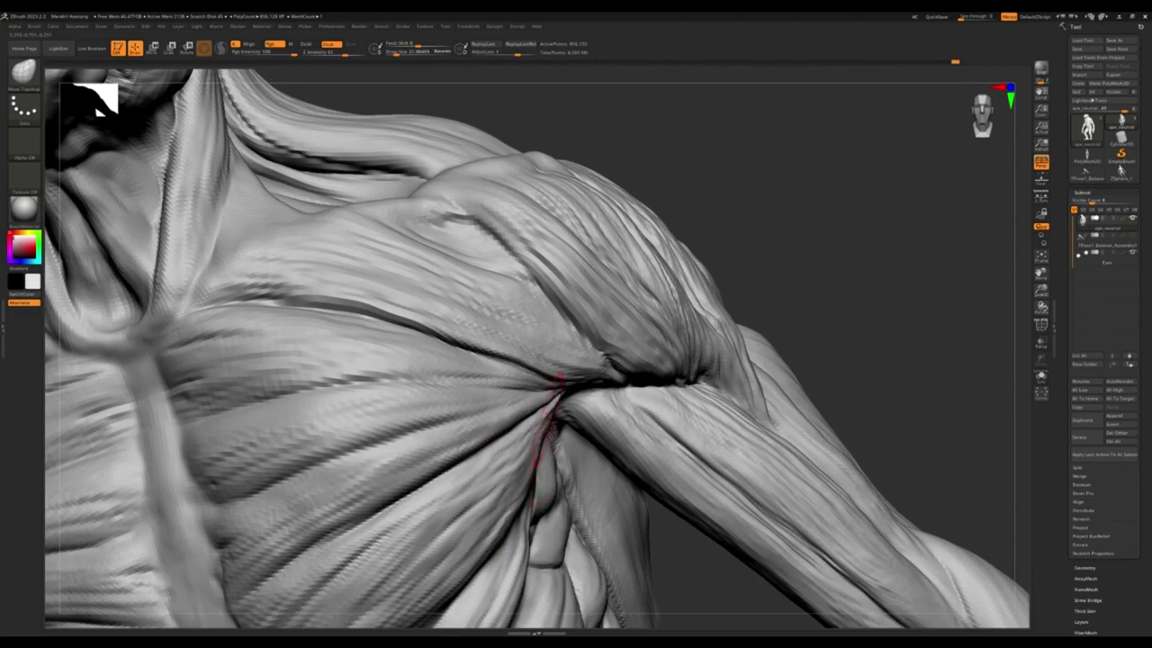
pyautogui.moveTo(558, 382); pyautogui.dragTo(422, 306, button='right')
pyautogui.moveTo(412, 263); pyautogui.dragTo(540, 279, button='right')
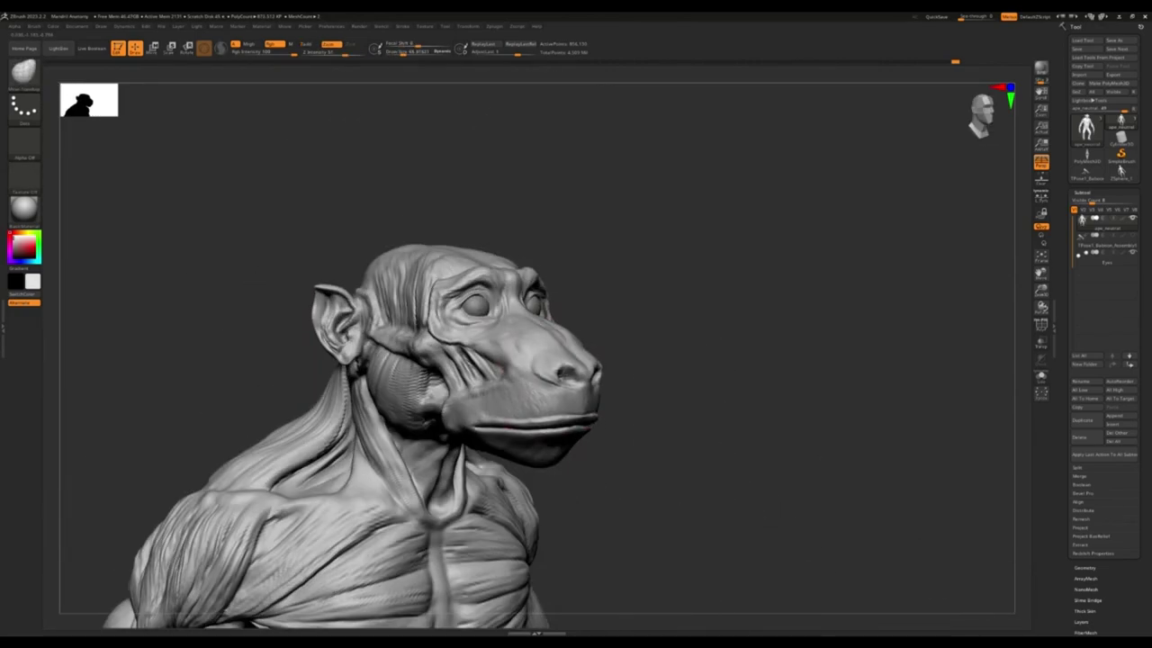
# Switch to the Standard brush (B-S-T) while zoomed in on the eyes
pyautogui.moveTo(1097, 221)
pyautogui.moveTo(475, 191); pyautogui.dragTo(655, 321, button='right')
pyautogui.press('b')
pyautogui.press('s')
pyautogui.press('t')
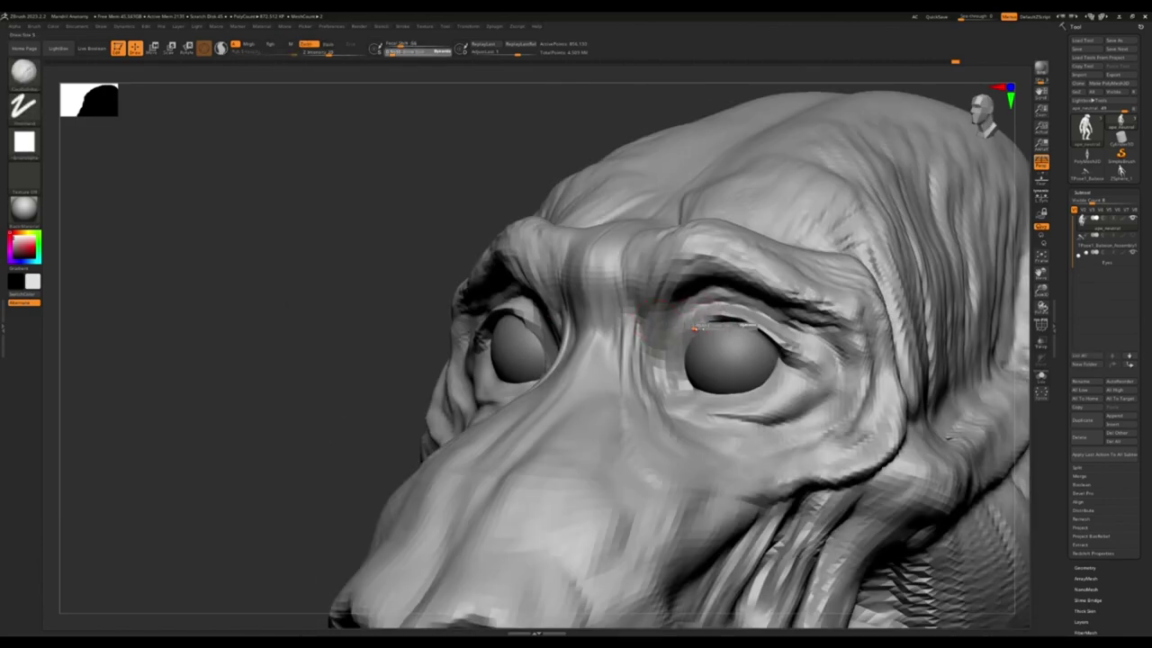
# Reshape the nostrils and upper nostril rim, viewing the nose from below
pyautogui.moveTo(743, 393)
pyautogui.mouseDown(button='right')
pyautogui.moveTo(629, 387)
pyautogui.moveTo(743, 392)
pyautogui.moveTo(707, 358)
pyautogui.mouseUp(button='right')
pyautogui.moveTo(645, 291)
pyautogui.mouseDown(button='right')
pyautogui.moveTo(611, 270)
pyautogui.moveTo(671, 219)
pyautogui.moveTo(760, 278)
pyautogui.moveTo(663, 471)
pyautogui.mouseUp(button='right')
pyautogui.moveTo(773, 377); pyautogui.dragTo(777, 267, button='right')
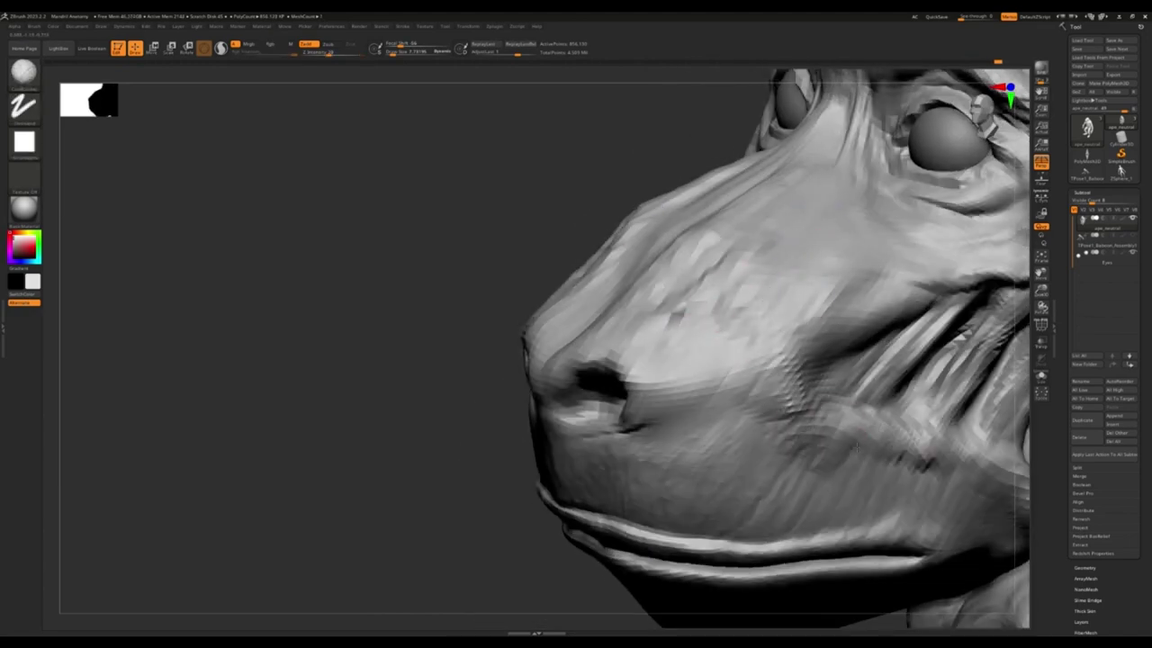
pyautogui.moveTo(855, 449); pyautogui.dragTo(587, 481, button='right')
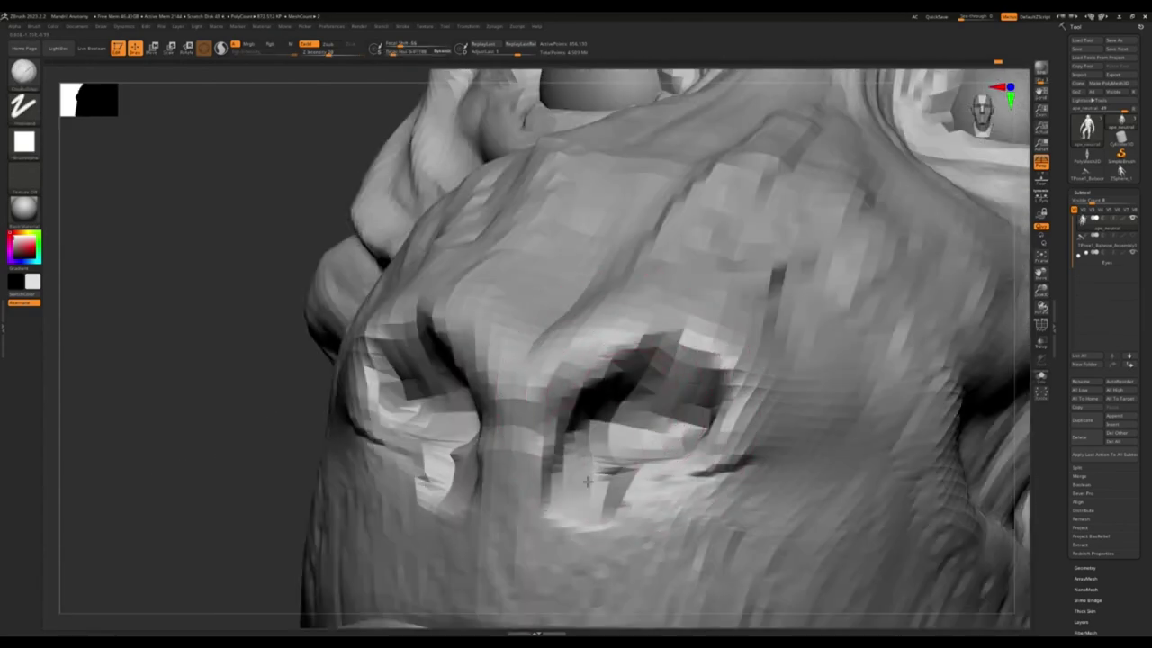
pyautogui.moveTo(587, 481); pyautogui.dragTo(581, 514)
pyautogui.moveTo(621, 396)
pyautogui.mouseDown()
pyautogui.moveTo(661, 347)
pyautogui.moveTo(712, 360)
pyautogui.mouseUp()
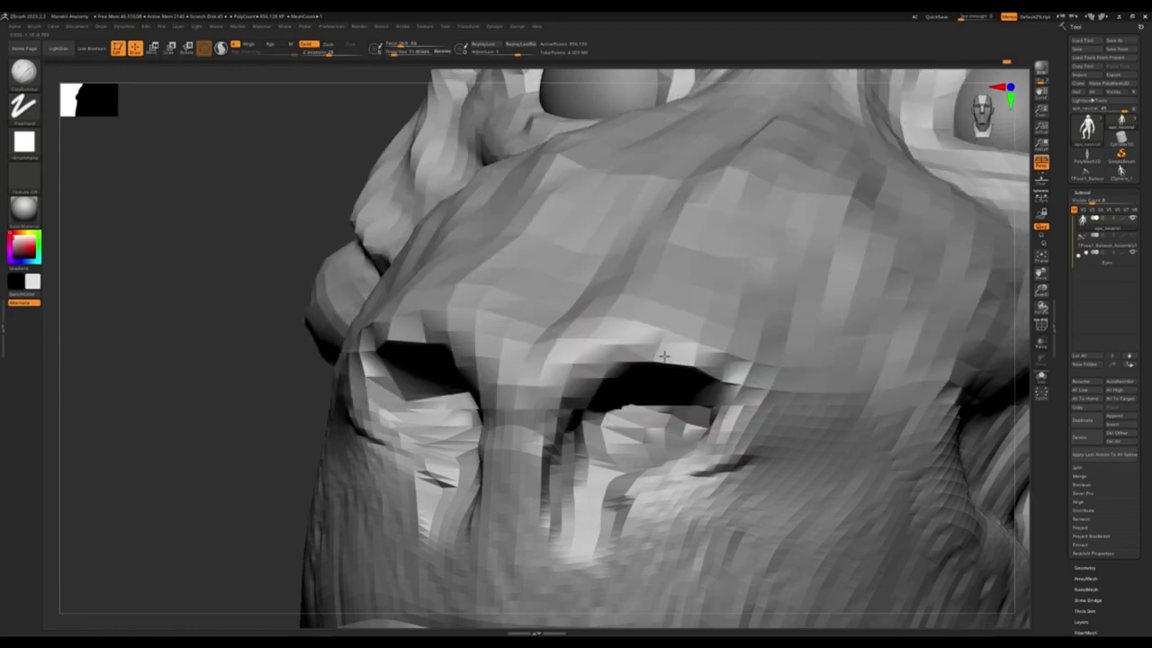
pyautogui.moveTo(697, 378)
pyautogui.mouseDown(button='right')
pyautogui.moveTo(746, 360)
pyautogui.moveTo(681, 372)
pyautogui.moveTo(732, 360)
pyautogui.mouseUp(button='right')
pyautogui.moveTo(766, 471)
pyautogui.mouseDown(button='right')
pyautogui.moveTo(416, 339)
pyautogui.moveTo(342, 369)
pyautogui.mouseUp(button='right')
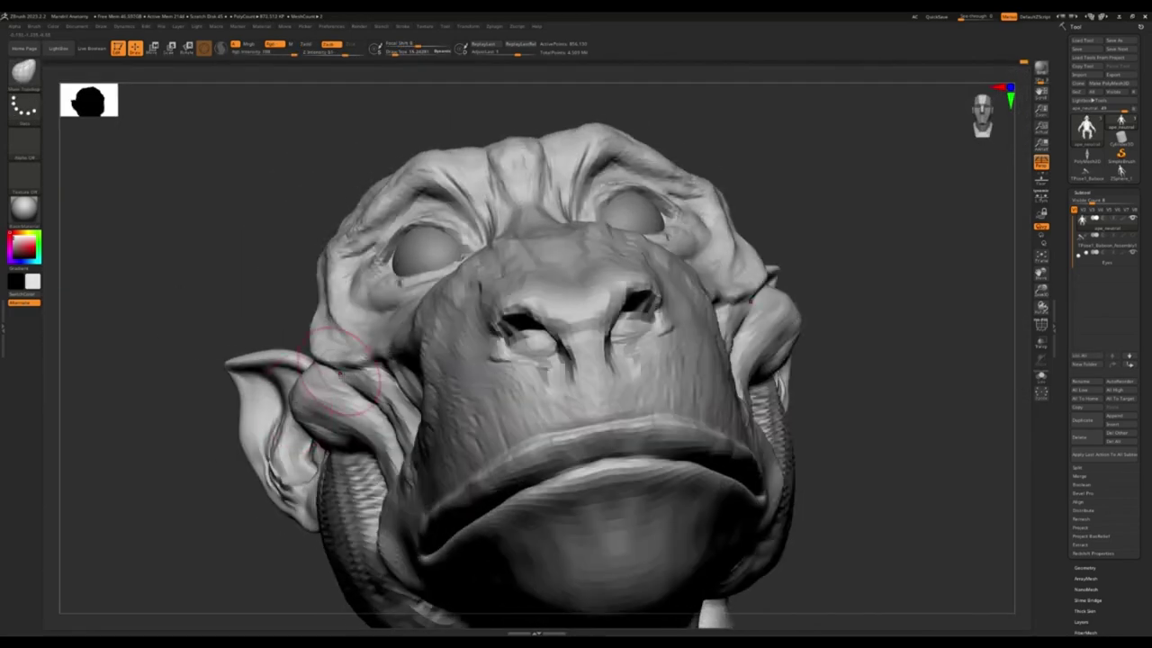
pyautogui.moveTo(301, 405)
pyautogui.mouseDown(button='right')
pyautogui.moveTo(536, 288)
pyautogui.moveTo(466, 326)
pyautogui.mouseUp(button='right')
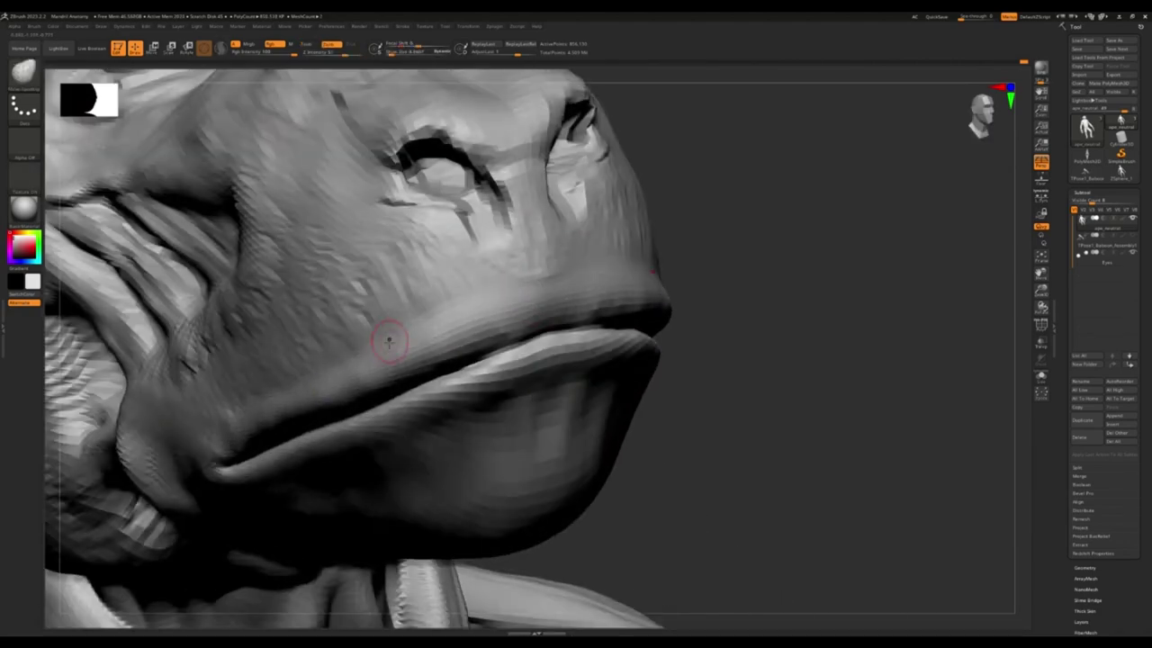
# Switch to ClayBuildup (B-C) and carve a groove from the nose toward the upper lip
pyautogui.press('b')
pyautogui.press('c')
pyautogui.press('b')
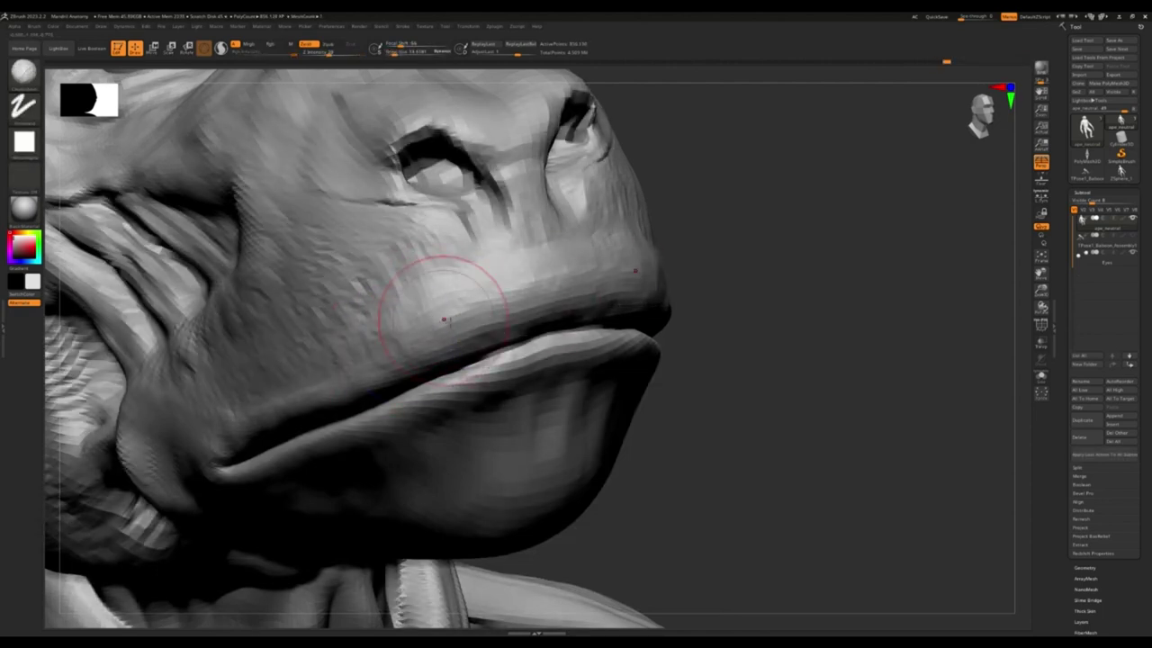
pyautogui.moveTo(385, 171); pyautogui.dragTo(497, 233, button='right')
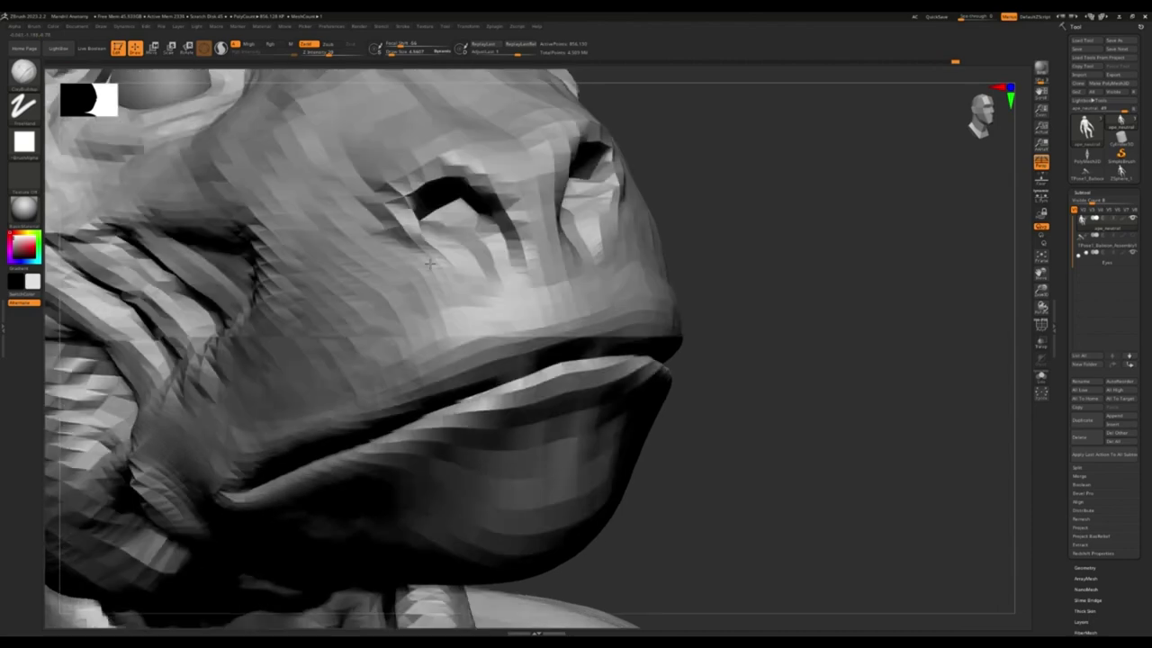
pyautogui.moveTo(497, 233); pyautogui.dragTo(596, 383)
pyautogui.moveTo(477, 306); pyautogui.dragTo(380, 325, button='right')
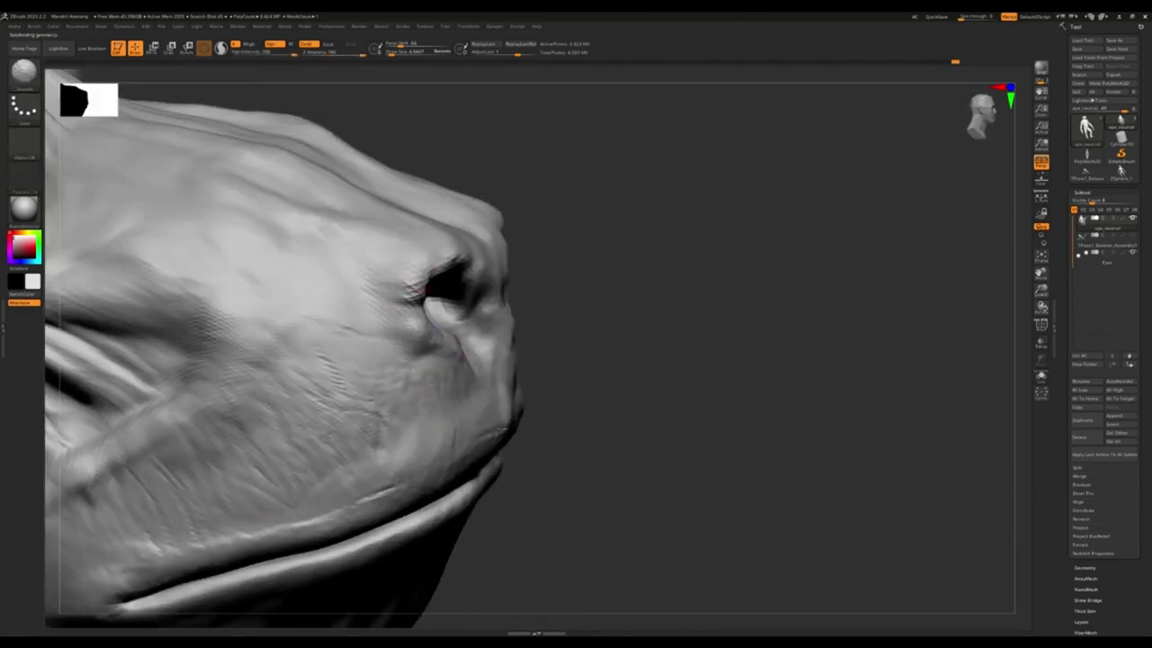
# Cycle through brushes with the B and C hotkeys to pick one for the nose
pyautogui.moveTo(436, 409)
pyautogui.mouseDown(button='right')
pyautogui.moveTo(463, 288)
pyautogui.moveTo(397, 452)
pyautogui.moveTo(447, 477)
pyautogui.moveTo(504, 423)
pyautogui.moveTo(520, 378)
pyautogui.mouseUp(button='right')
pyautogui.press('s')
pyautogui.press('b')
pyautogui.press('c')
pyautogui.press('b')
pyautogui.press('b')
pyautogui.press('c')
pyautogui.press('b')
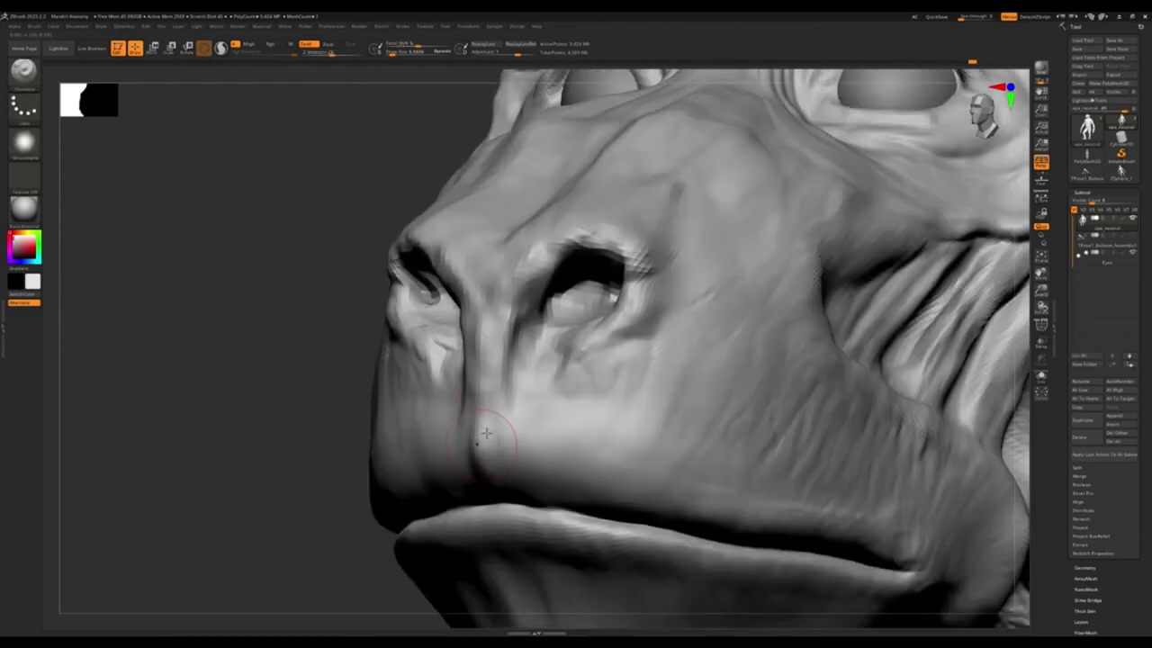
# Raise the head's subdivision level and re-sculpt both nostrils symmetrically
pyautogui.moveTo(492, 549)
pyautogui.mouseDown(button='right')
pyautogui.moveTo(423, 387)
pyautogui.moveTo(365, 297)
pyautogui.mouseUp(button='right')
pyautogui.press('d')
pyautogui.moveTo(365, 297); pyautogui.dragTo(387, 351)
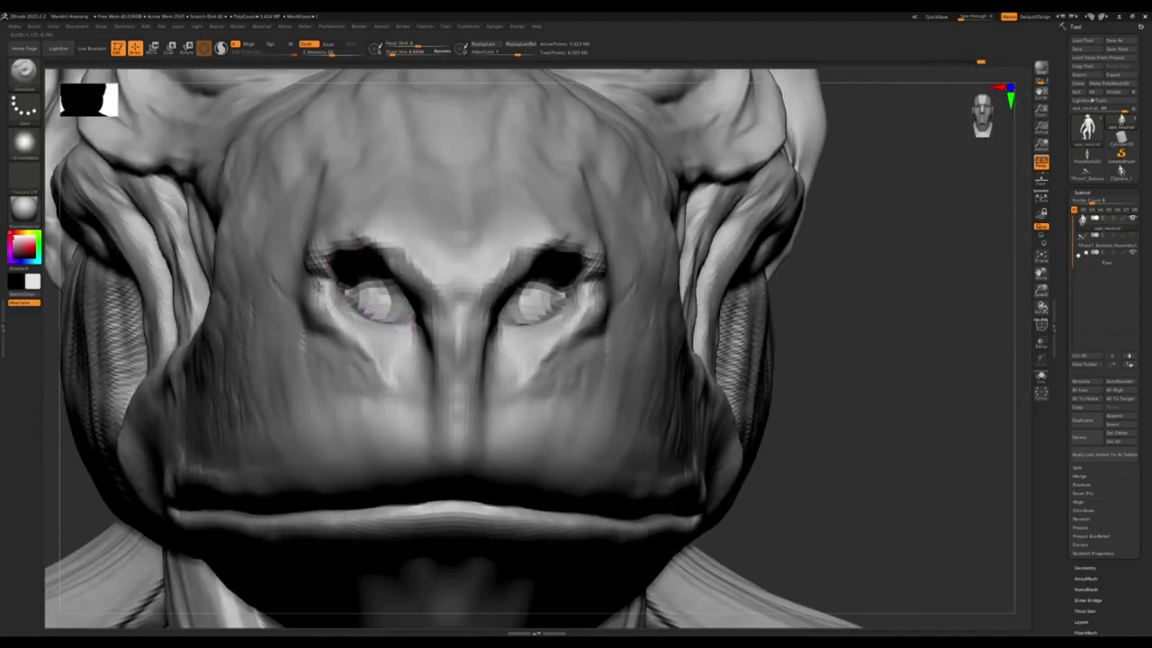
pyautogui.moveTo(327, 288); pyautogui.dragTo(403, 257)
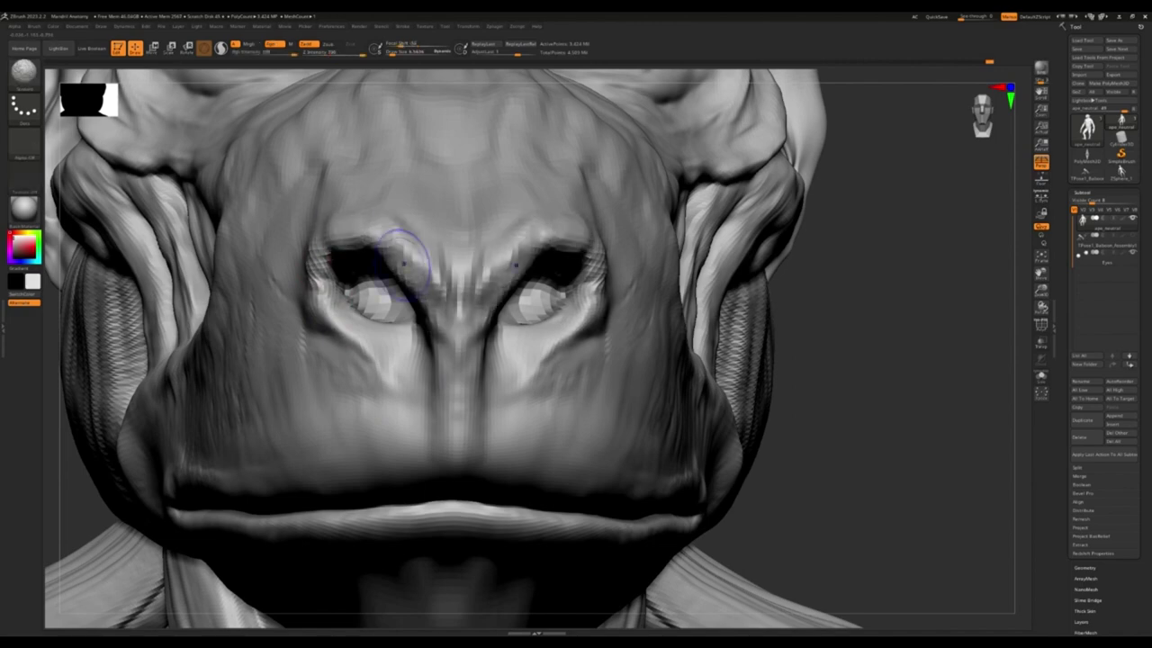
pyautogui.moveTo(402, 257); pyautogui.dragTo(504, 297, button='right')
pyautogui.moveTo(540, 324); pyautogui.dragTo(519, 301)
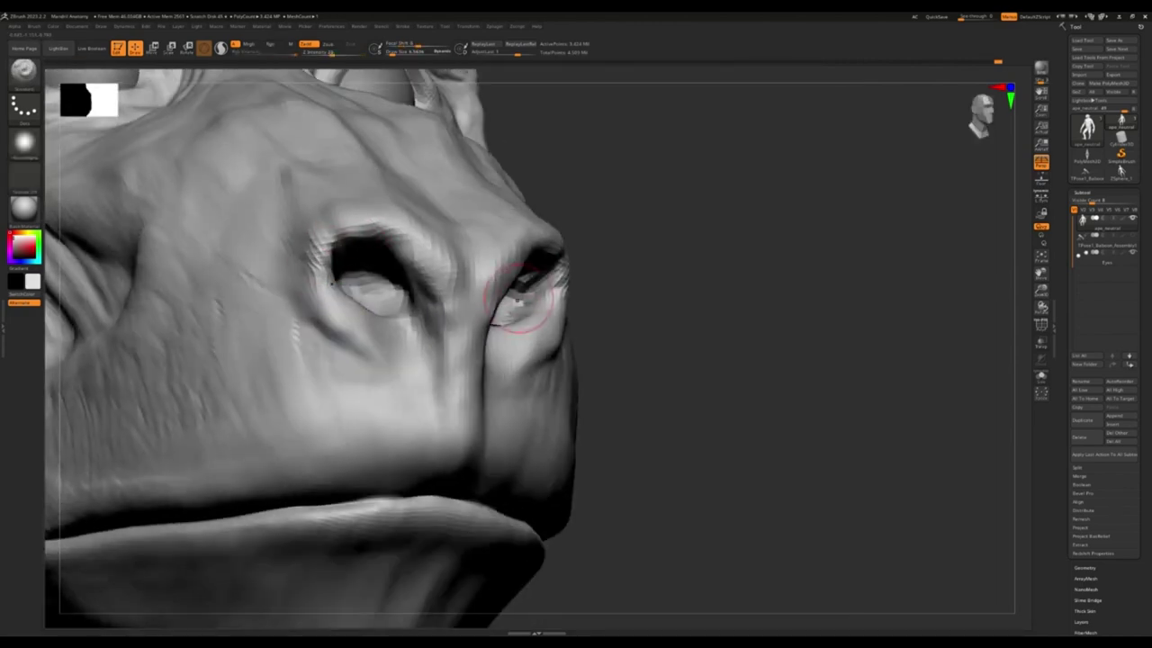
pyautogui.moveTo(521, 297)
pyautogui.mouseDown(button='right')
pyautogui.moveTo(513, 309)
pyautogui.moveTo(540, 270)
pyautogui.moveTo(579, 303)
pyautogui.mouseUp(button='right')
pyautogui.moveTo(578, 303); pyautogui.dragTo(619, 286)
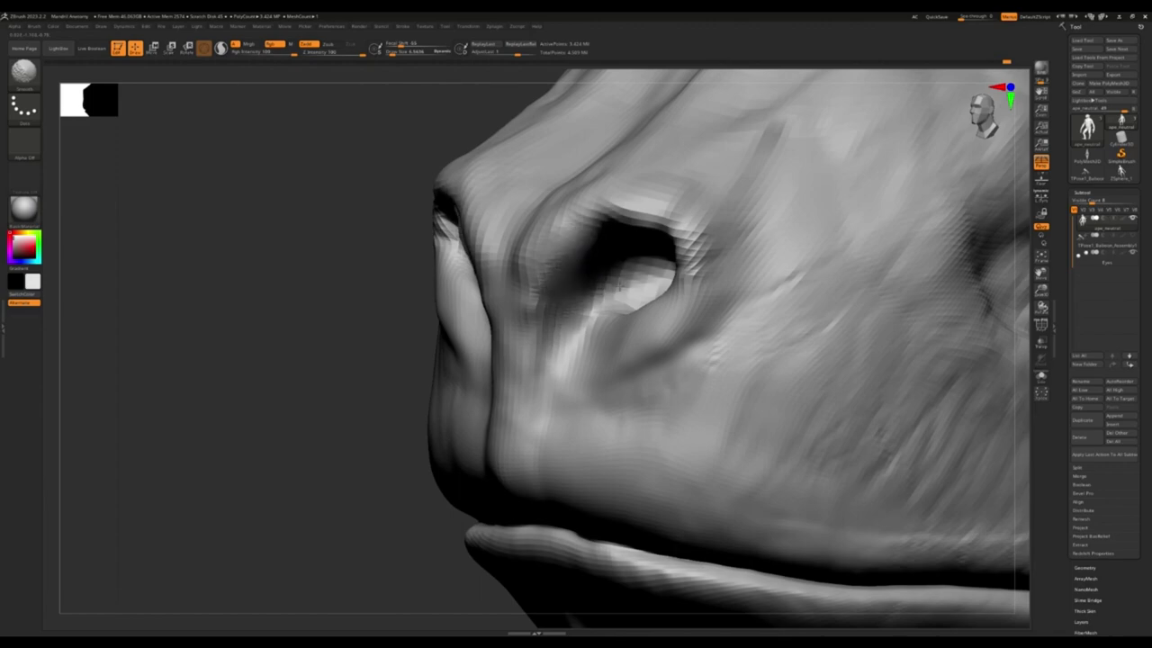
# Re-sculpt the right nostril, smooth its rim, and carve creases under the lower eyelids
pyautogui.moveTo(619, 287); pyautogui.dragTo(514, 282, button='right')
pyautogui.moveTo(514, 283); pyautogui.dragTo(517, 360)
pyautogui.moveTo(518, 359); pyautogui.dragTo(669, 296, button='right')
pyautogui.moveTo(669, 297); pyautogui.dragTo(675, 279)
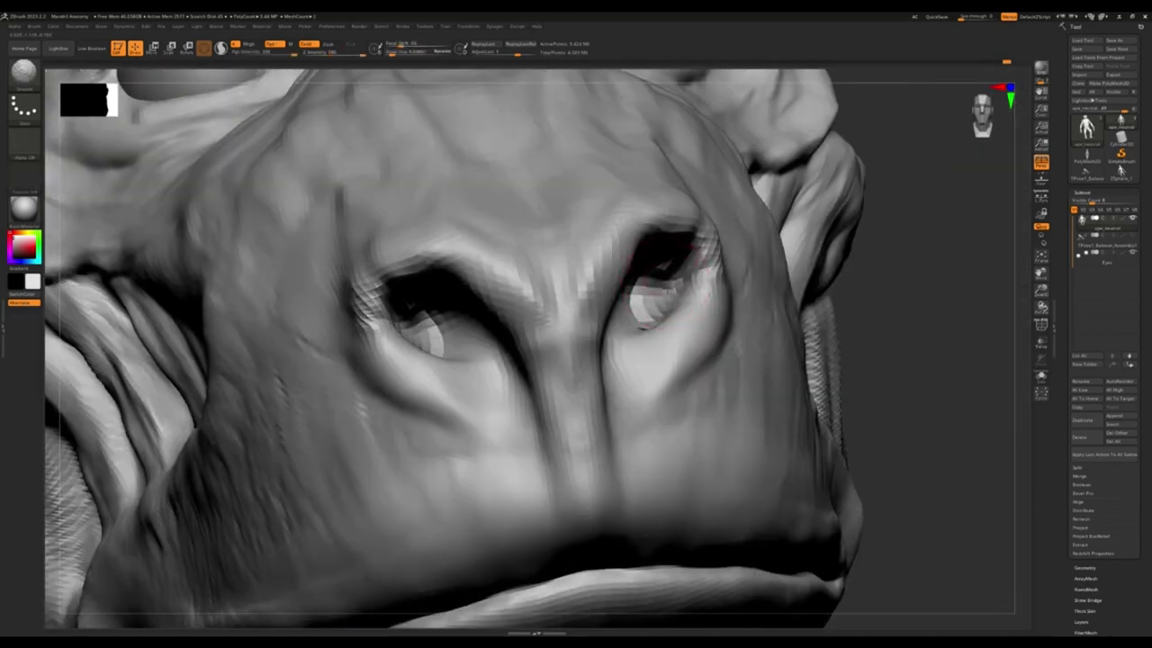
pyautogui.moveTo(684, 256); pyautogui.dragTo(704, 229, button='right')
pyautogui.keyDown('shift'); pyautogui.moveTo(727, 213); pyautogui.dragTo(732, 232); pyautogui.keyUp('shift')
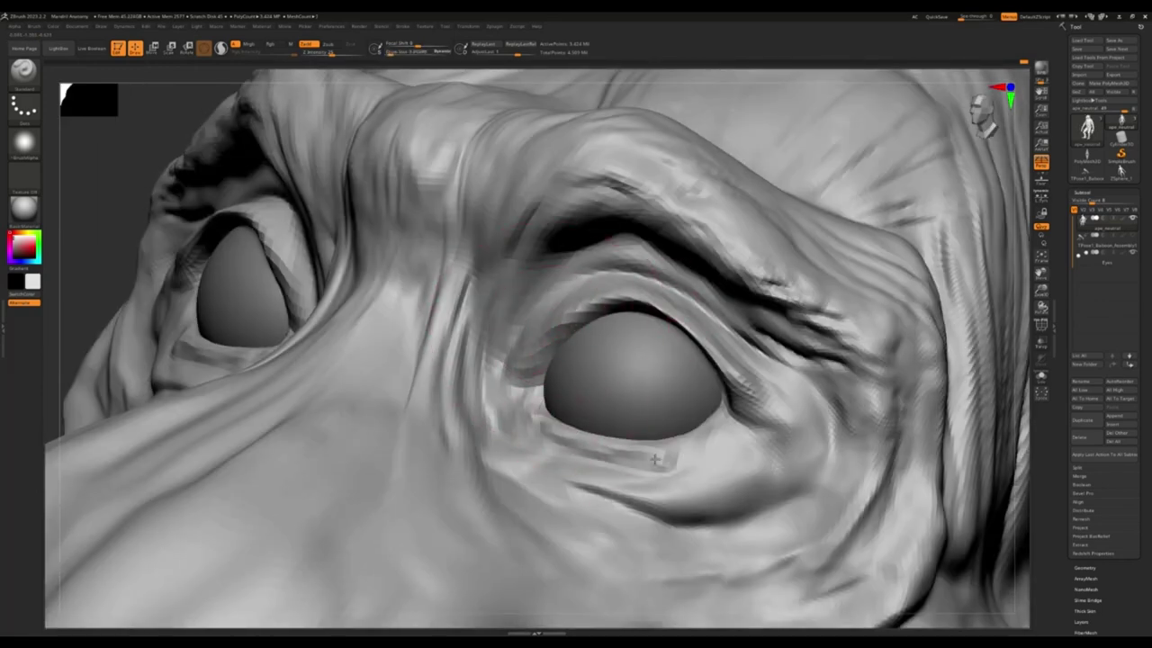
pyautogui.moveTo(563, 423); pyautogui.dragTo(617, 475)
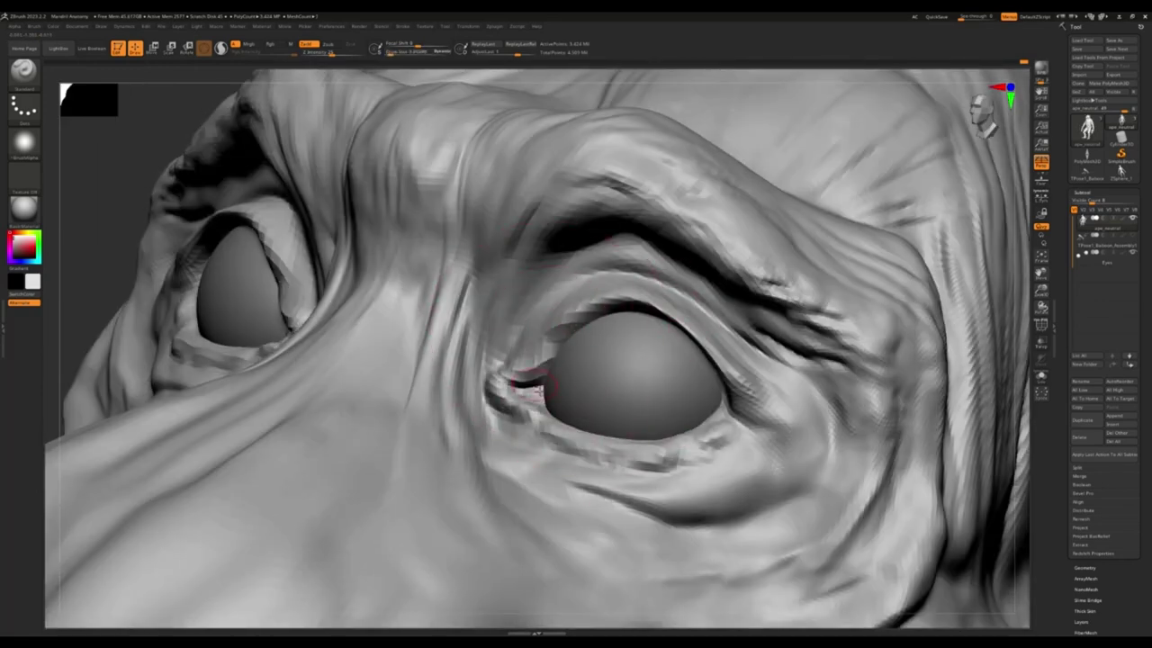
# Deepen the crease under the lower eyelid and smooth the cheek, checking from profile and three-quarter views
pyautogui.moveTo(691, 459); pyautogui.dragTo(567, 446)
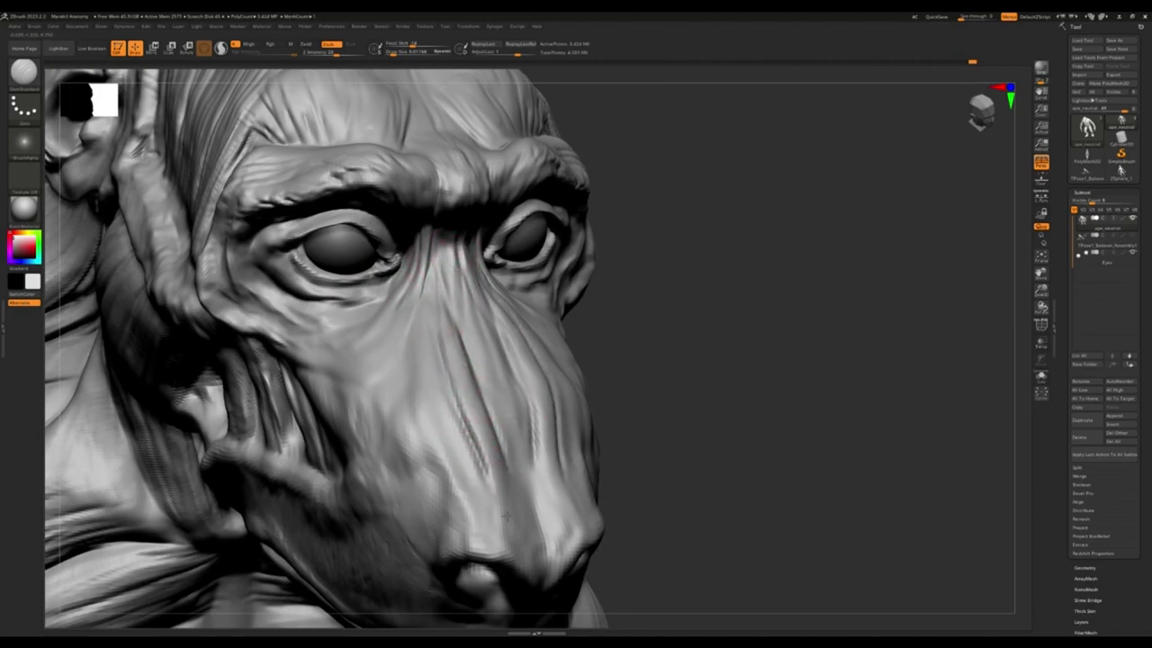
pyautogui.moveTo(506, 515); pyautogui.dragTo(362, 378, button='right')
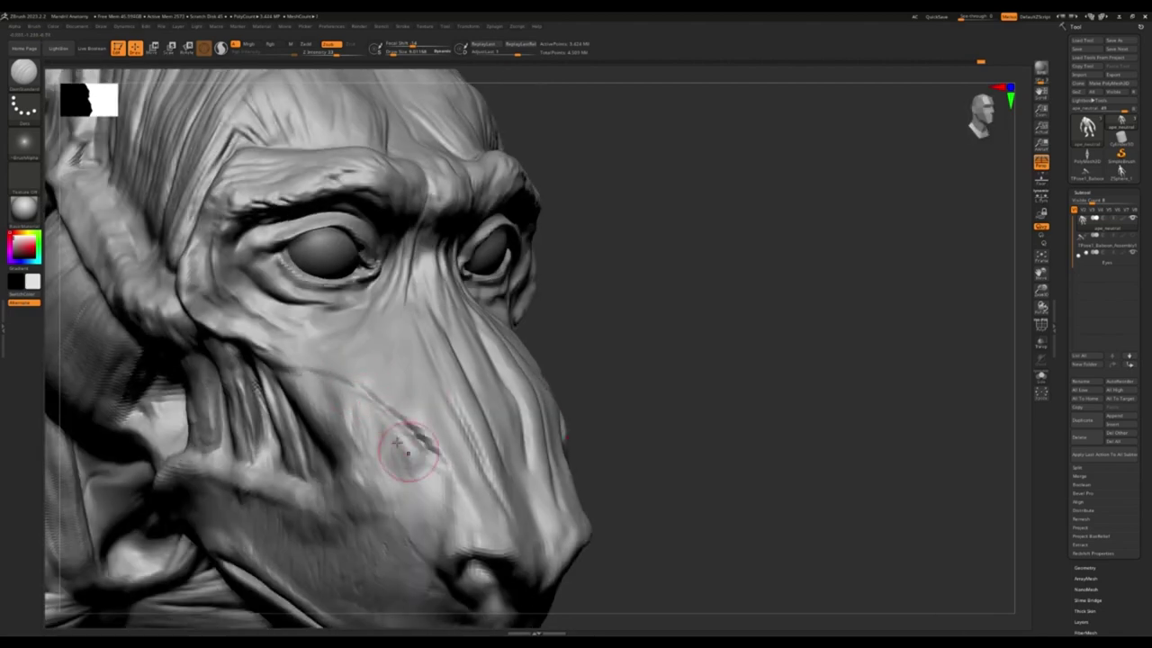
pyautogui.moveTo(408, 447); pyautogui.dragTo(305, 394, button='right')
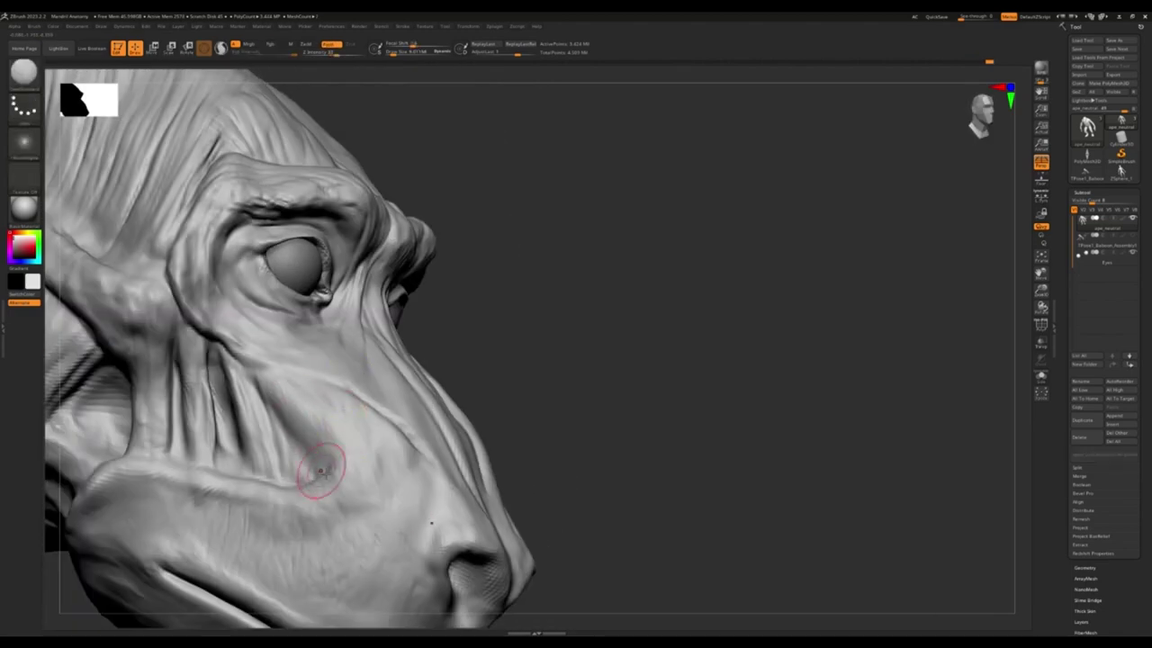
pyautogui.keyDown('shift'); pyautogui.moveTo(315, 486); pyautogui.dragTo(277, 516); pyautogui.keyUp('shift')
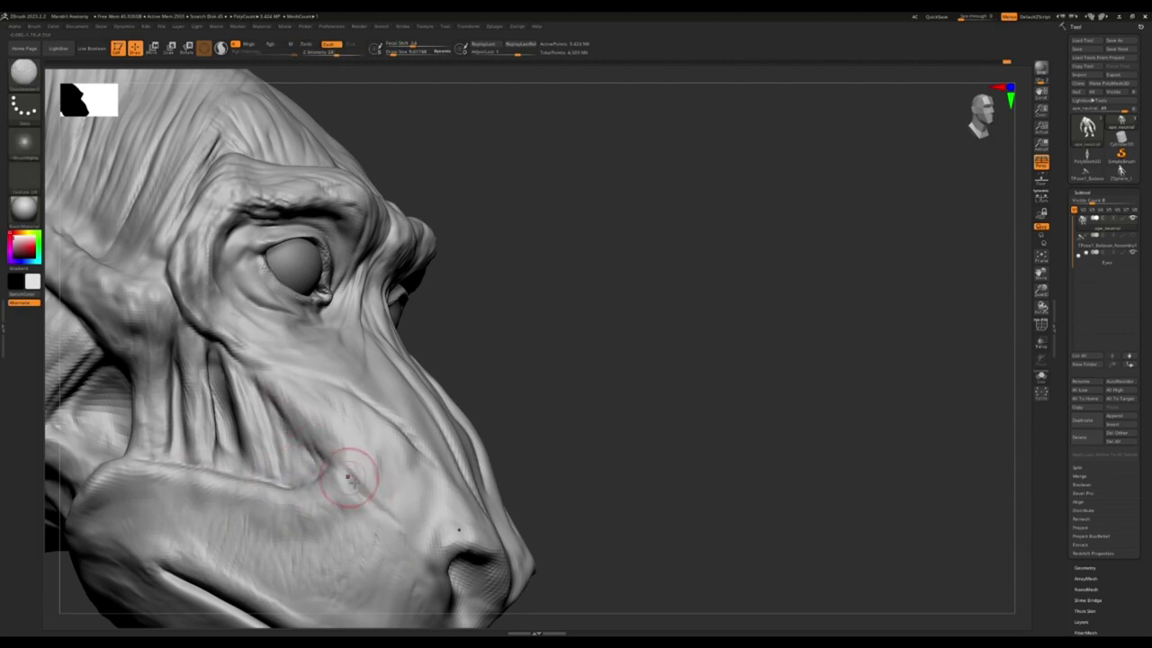
pyautogui.moveTo(342, 450); pyautogui.dragTo(389, 472, button='right')
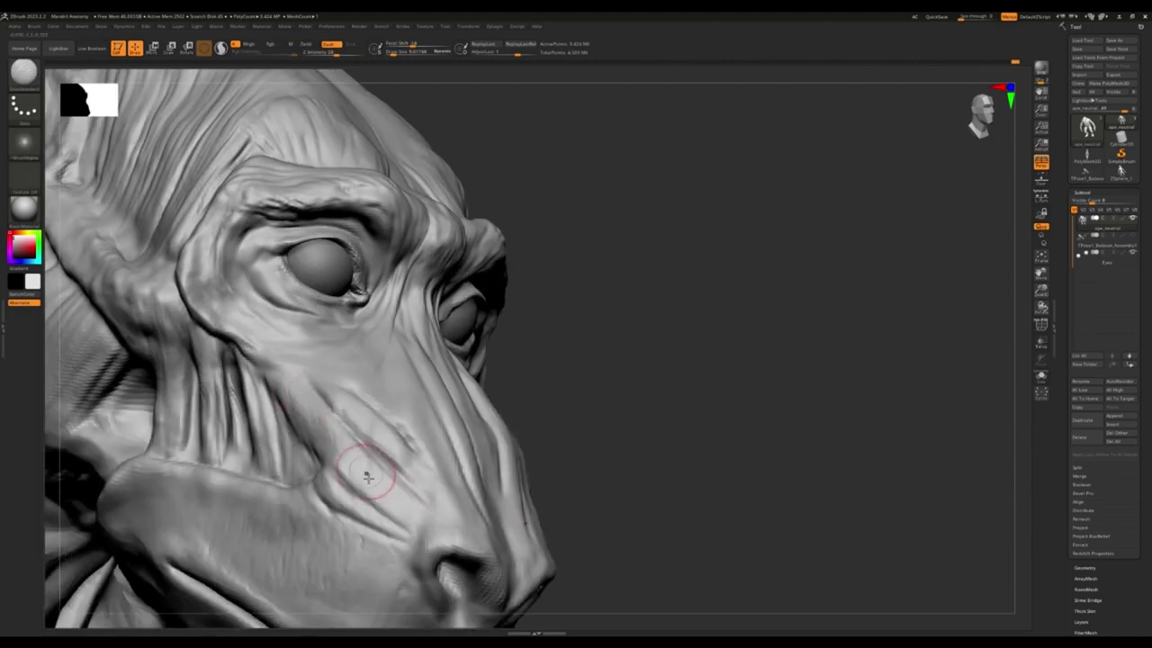
pyautogui.moveTo(343, 432); pyautogui.dragTo(384, 382, button='right')
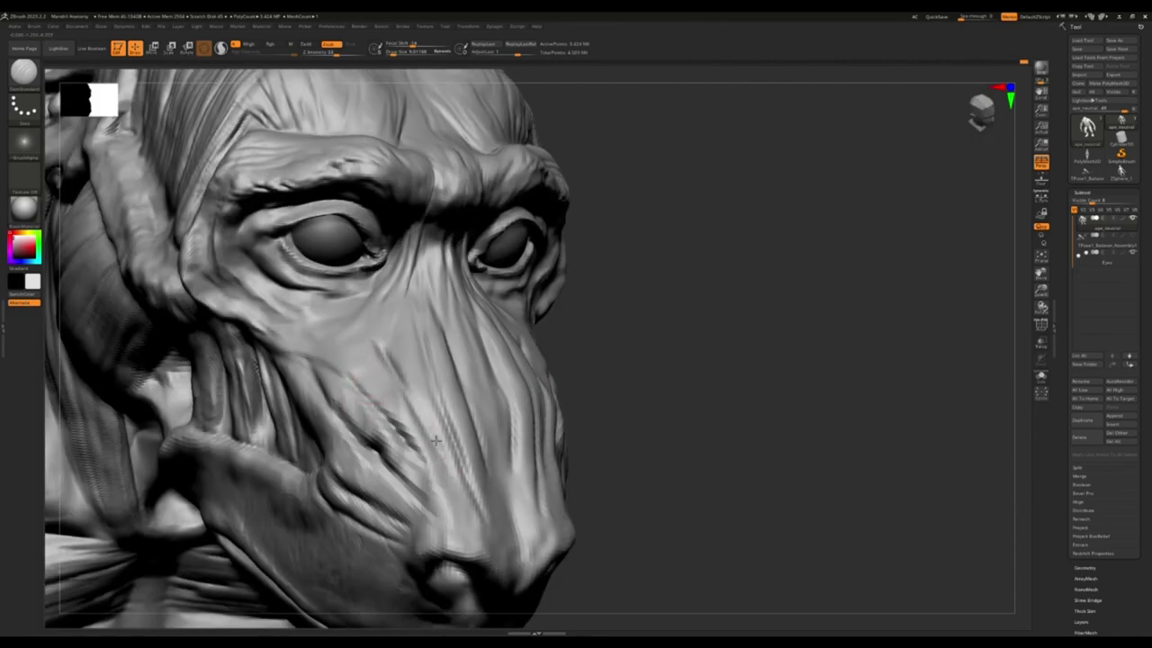
pyautogui.moveTo(430, 472)
pyautogui.mouseDown(button='right')
pyautogui.moveTo(423, 303)
pyautogui.moveTo(376, 356)
pyautogui.moveTo(527, 437)
pyautogui.moveTo(553, 423)
pyautogui.moveTo(563, 432)
pyautogui.moveTo(470, 334)
pyautogui.moveTo(655, 399)
pyautogui.moveTo(476, 386)
pyautogui.moveTo(452, 273)
pyautogui.moveTo(471, 419)
pyautogui.moveTo(543, 320)
pyautogui.mouseUp(button='right')
# At a lower subdivision level, pull both eyelids down over the eyeballs with symmetry
pyautogui.press('f')
pyautogui.hotkey('shift', 'd')
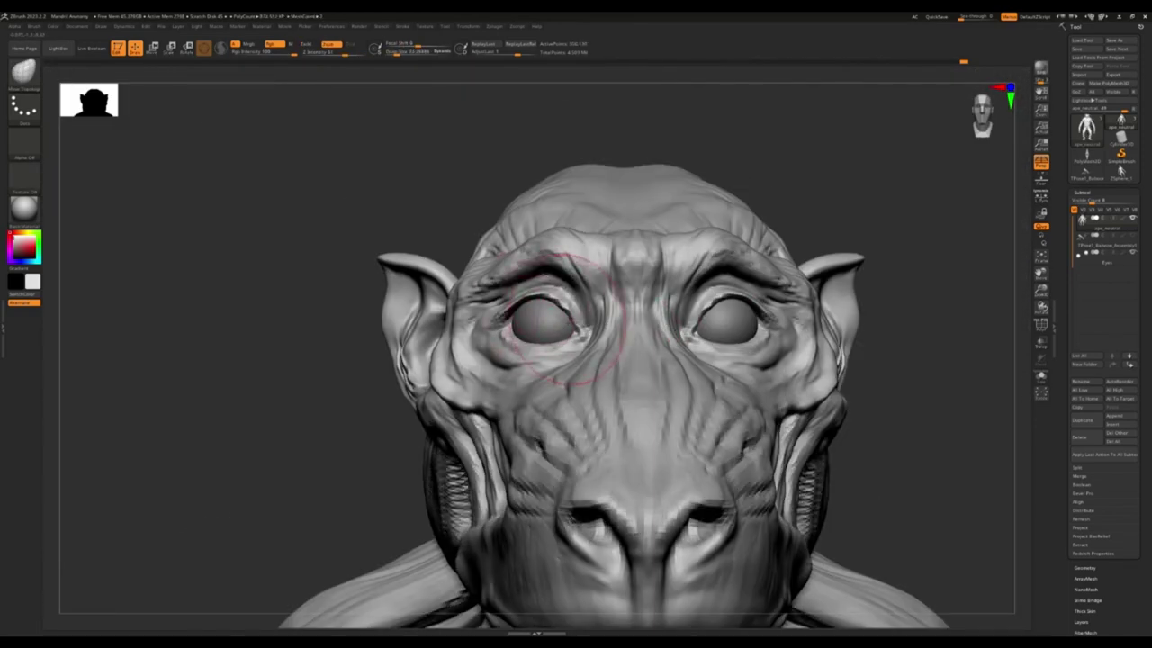
pyautogui.moveTo(554, 320); pyautogui.dragTo(558, 326)
pyautogui.moveTo(522, 304)
pyautogui.mouseDown(button='right')
pyautogui.moveTo(488, 257)
pyautogui.moveTo(540, 369)
pyautogui.moveTo(558, 342)
pyautogui.moveTo(594, 414)
pyautogui.moveTo(585, 468)
pyautogui.moveTo(589, 436)
pyautogui.moveTo(666, 466)
pyautogui.moveTo(629, 475)
pyautogui.moveTo(650, 423)
pyautogui.moveTo(846, 333)
pyautogui.moveTo(792, 369)
pyautogui.moveTo(630, 378)
pyautogui.moveTo(648, 395)
pyautogui.moveTo(630, 387)
pyautogui.mouseUp(button='right')
pyautogui.hotkey('shift', 'd')
pyautogui.moveTo(711, 281); pyautogui.dragTo(661, 364)
pyautogui.moveTo(688, 320)
pyautogui.mouseDown(button='right')
pyautogui.moveTo(652, 310)
pyautogui.moveTo(617, 257)
pyautogui.moveTo(746, 237)
pyautogui.mouseUp(button='right')
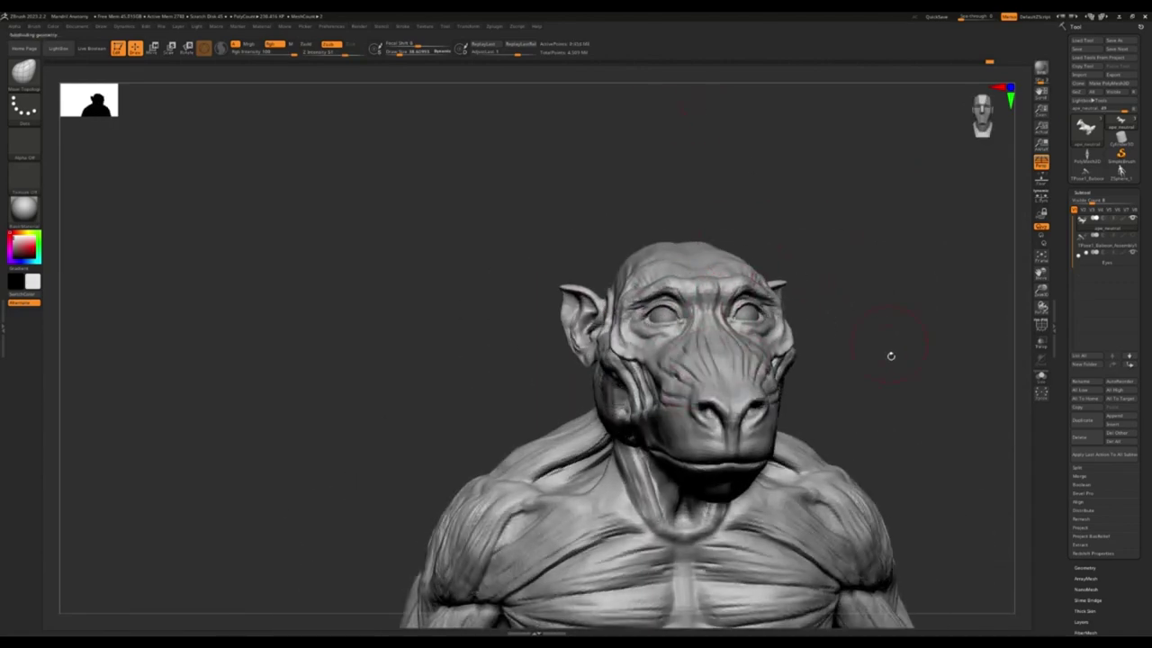
pyautogui.moveTo(890, 355)
pyautogui.mouseDown(button='right')
pyautogui.moveTo(812, 385)
pyautogui.moveTo(488, 244)
pyautogui.mouseUp(button='right')
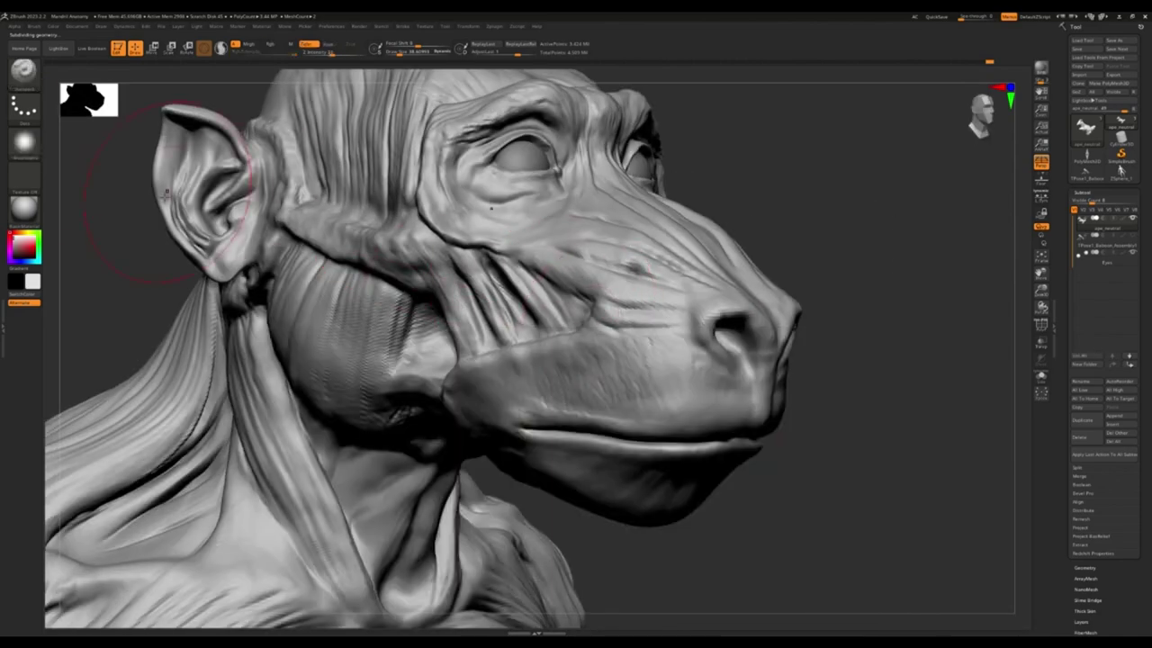
# Pick a new noise alpha for the brush and inspect the jaw and muzzle from several angles
pyautogui.click(24, 142)
pyautogui.click(377, 205)
pyautogui.moveTo(504, 342); pyautogui.dragTo(690, 416, button='right')
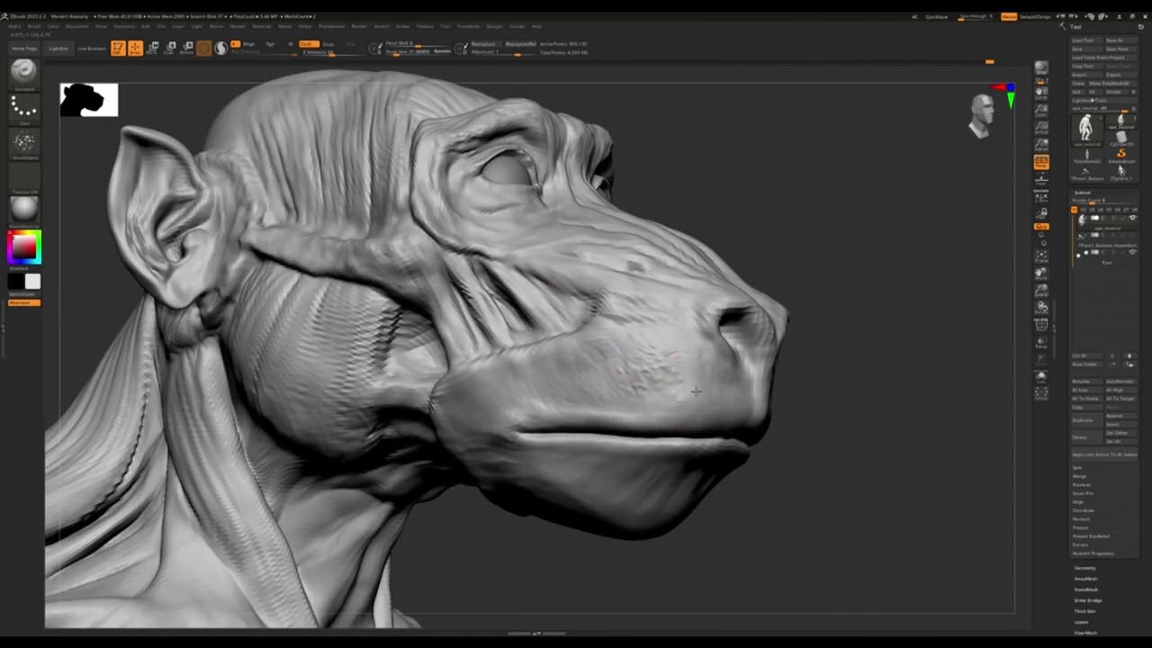
pyautogui.moveTo(662, 355); pyautogui.dragTo(566, 476, button='right')
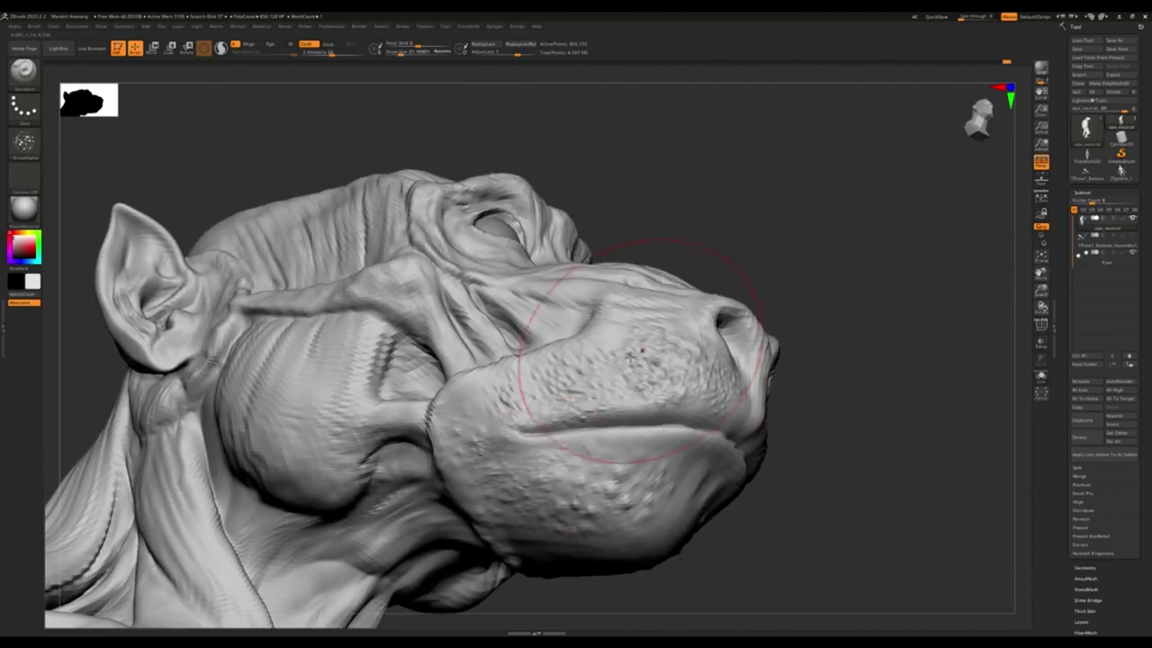
pyautogui.moveTo(641, 351); pyautogui.dragTo(662, 354, button='right')
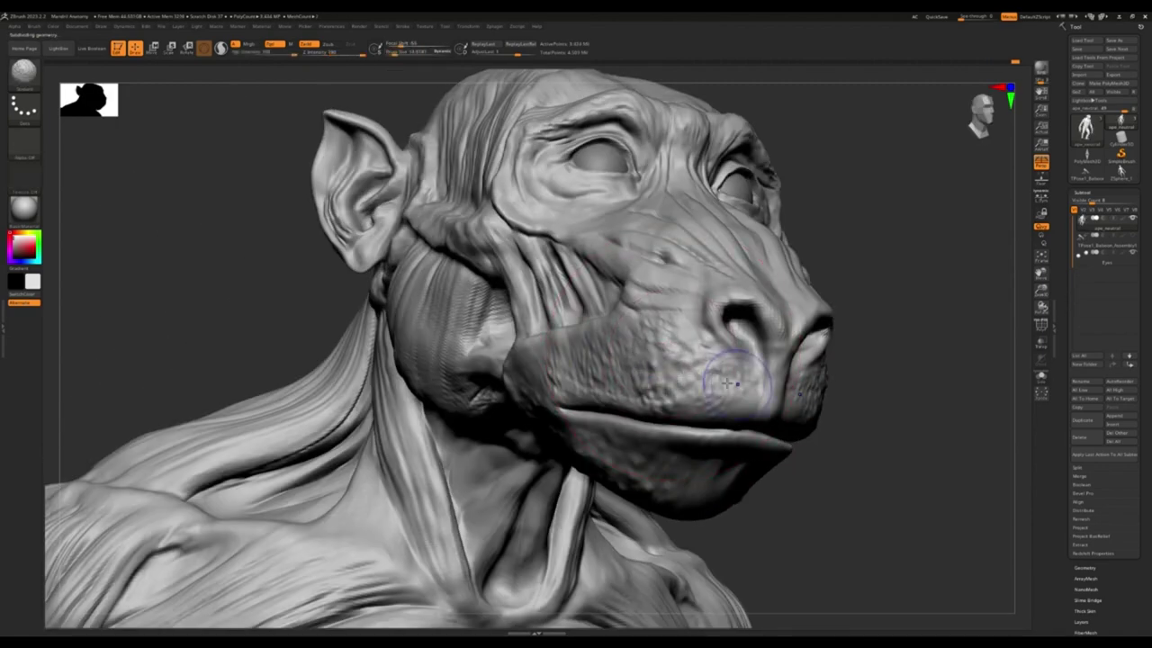
pyautogui.moveTo(630, 396); pyautogui.dragTo(570, 520, button='right')
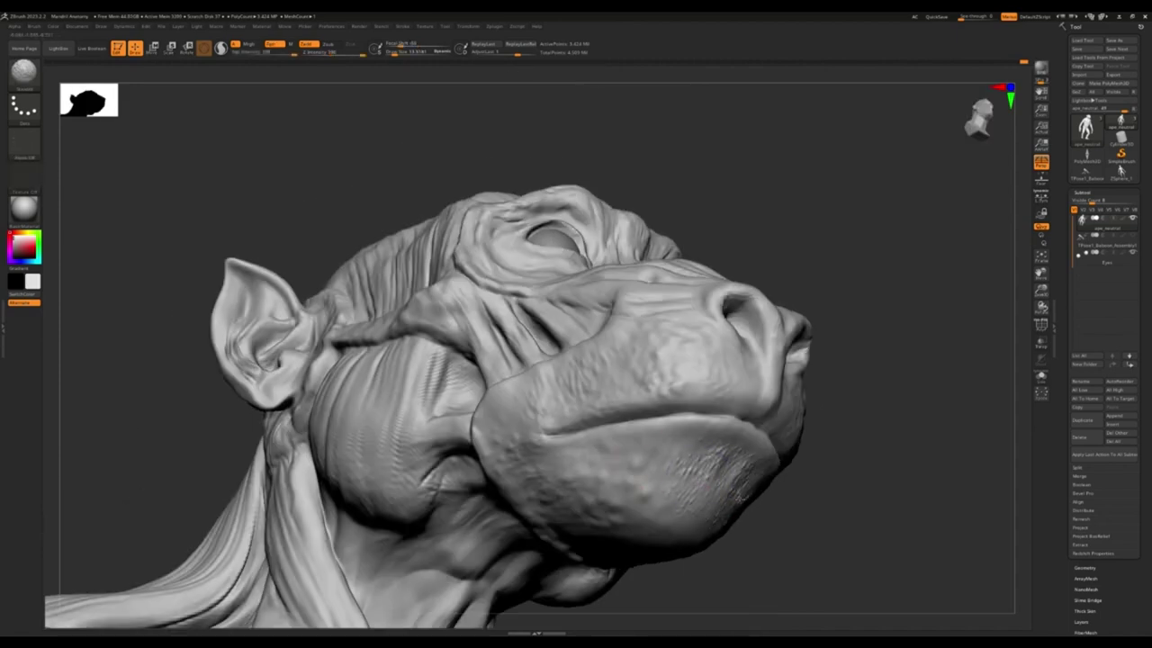
pyautogui.moveTo(702, 467); pyautogui.dragTo(643, 422, button='right')
pyautogui.hotkey('shift', 'd')
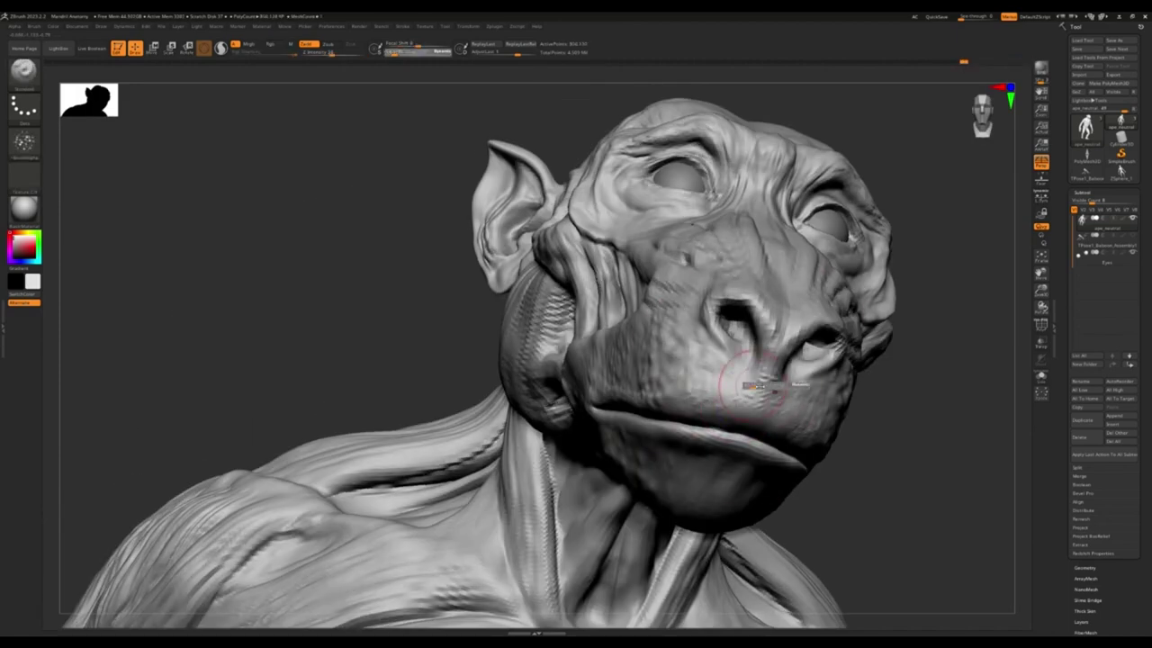
pyautogui.press('d')
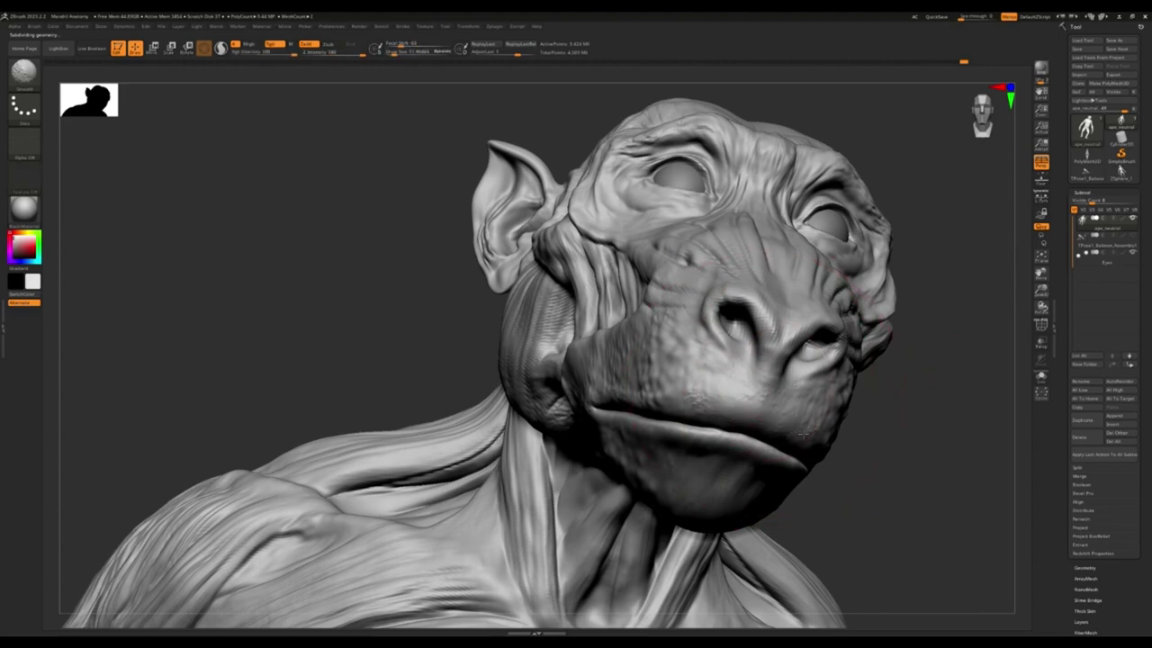
# Paint a band of bumpy skin texture on the cheek, then drop a subdivision level and select the Move Topological brush
pyautogui.moveTo(755, 384); pyautogui.dragTo(646, 394, button='right')
pyautogui.moveTo(593, 468); pyautogui.dragTo(724, 400, button='right')
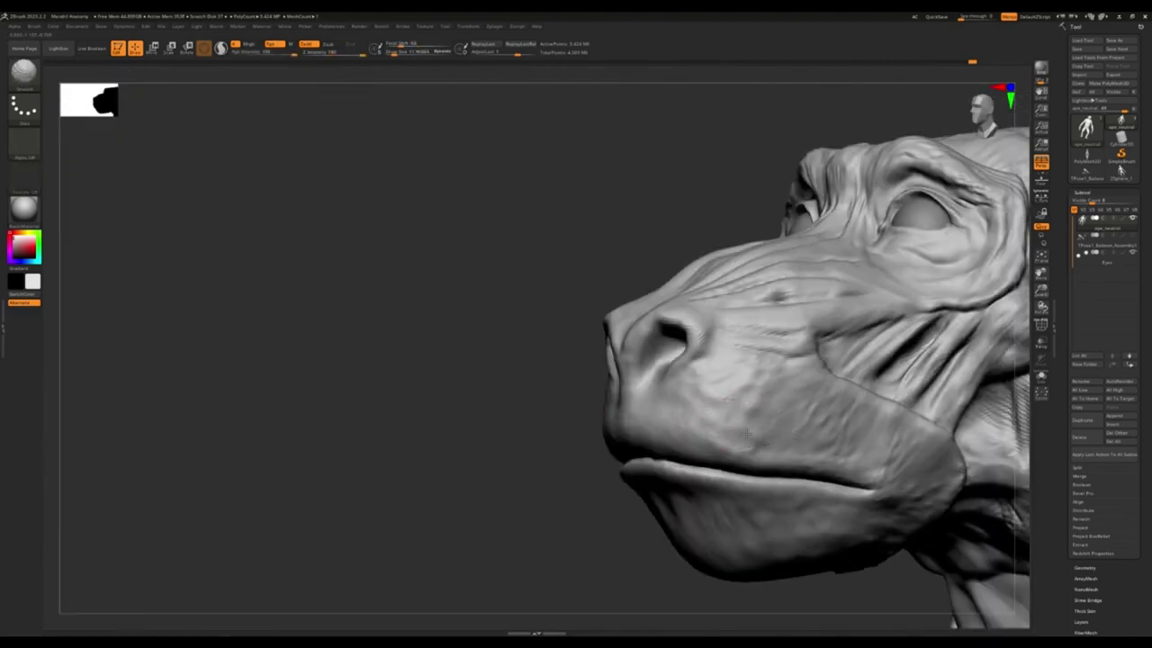
pyautogui.moveTo(745, 434); pyautogui.dragTo(117, 149, button='right')
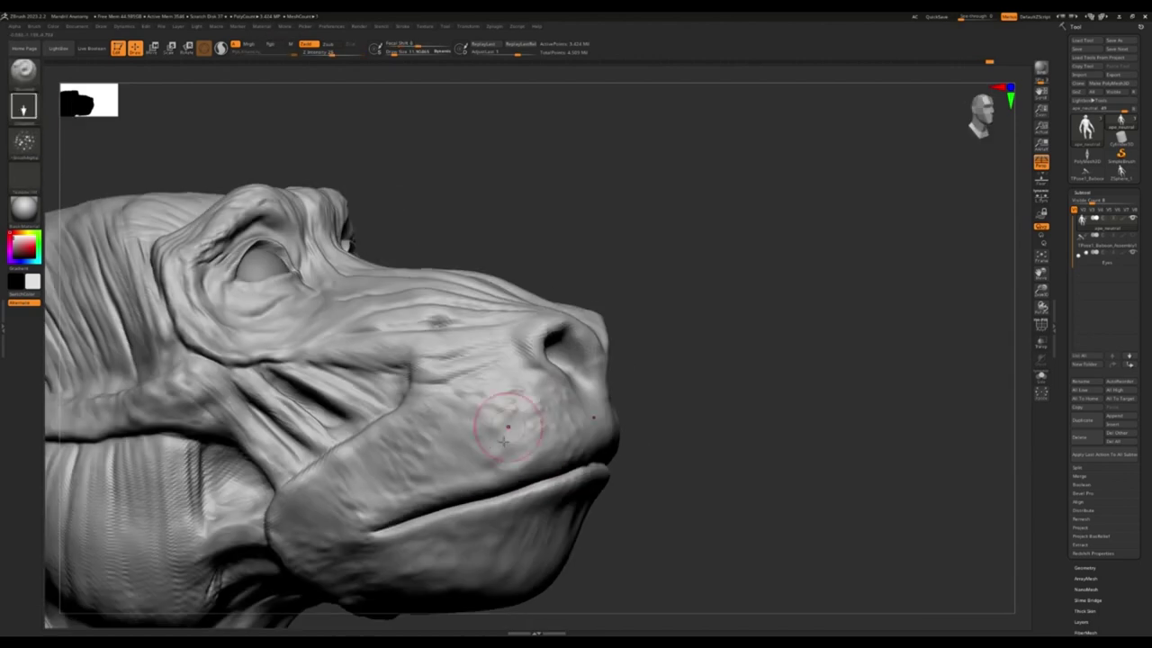
pyautogui.moveTo(576, 432); pyautogui.dragTo(502, 411, button='right')
pyautogui.moveTo(508, 434); pyautogui.dragTo(518, 452)
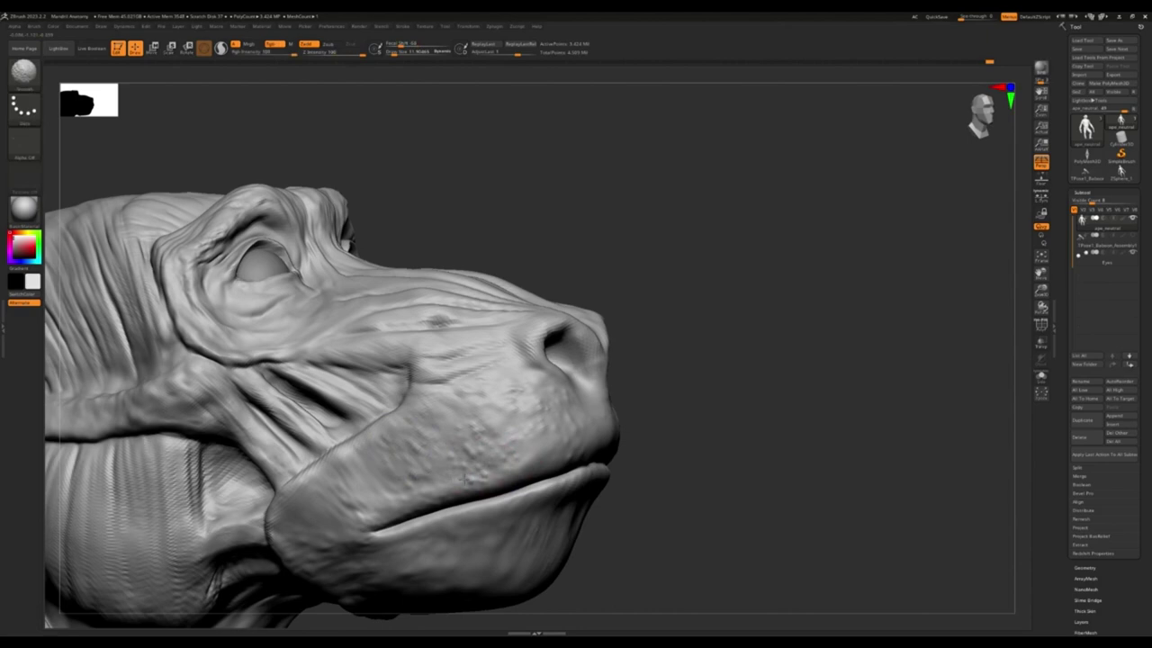
pyautogui.moveTo(519, 451); pyautogui.dragTo(940, 160, button='right')
pyautogui.hotkey('shift', 'd')
pyautogui.press('b')
pyautogui.press('m')
pyautogui.press('t')
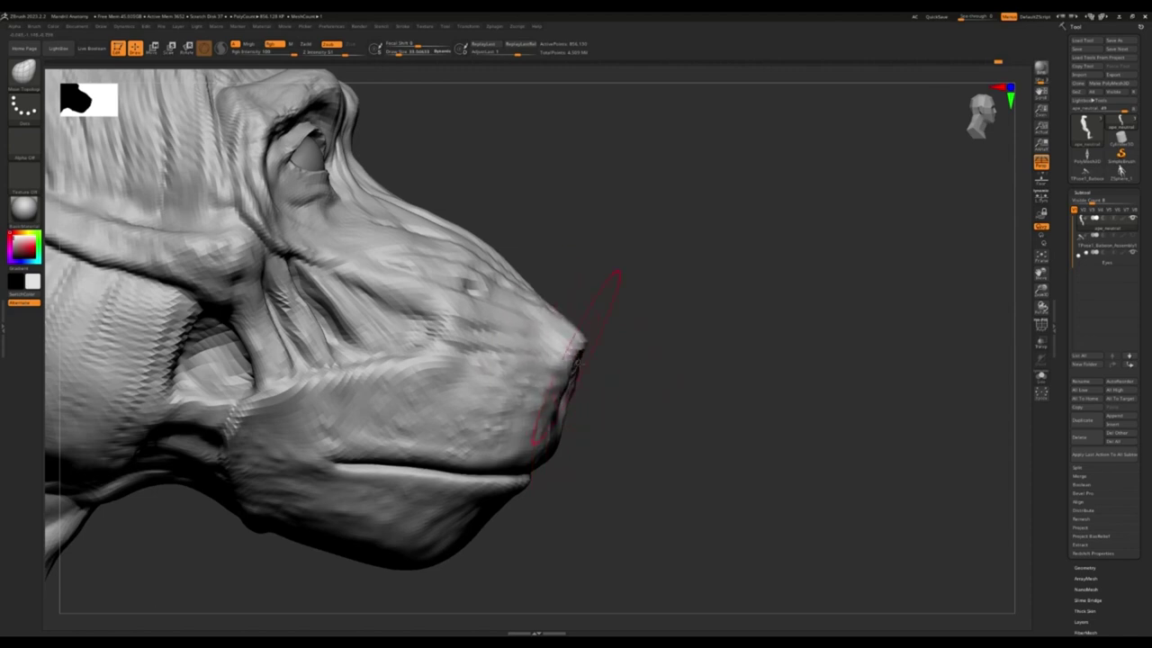
pyautogui.keyDown('alt'); pyautogui.moveTo(695, 359); pyautogui.dragTo(547, 391, button='right'); pyautogui.keyUp('alt')
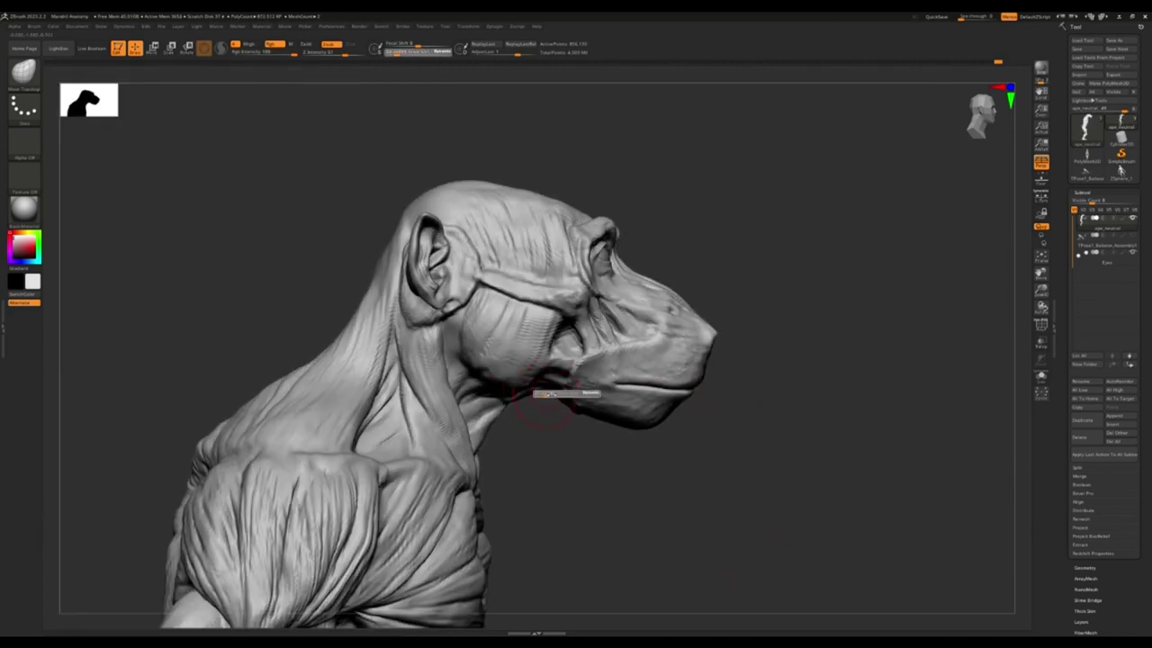
pyautogui.press('f')
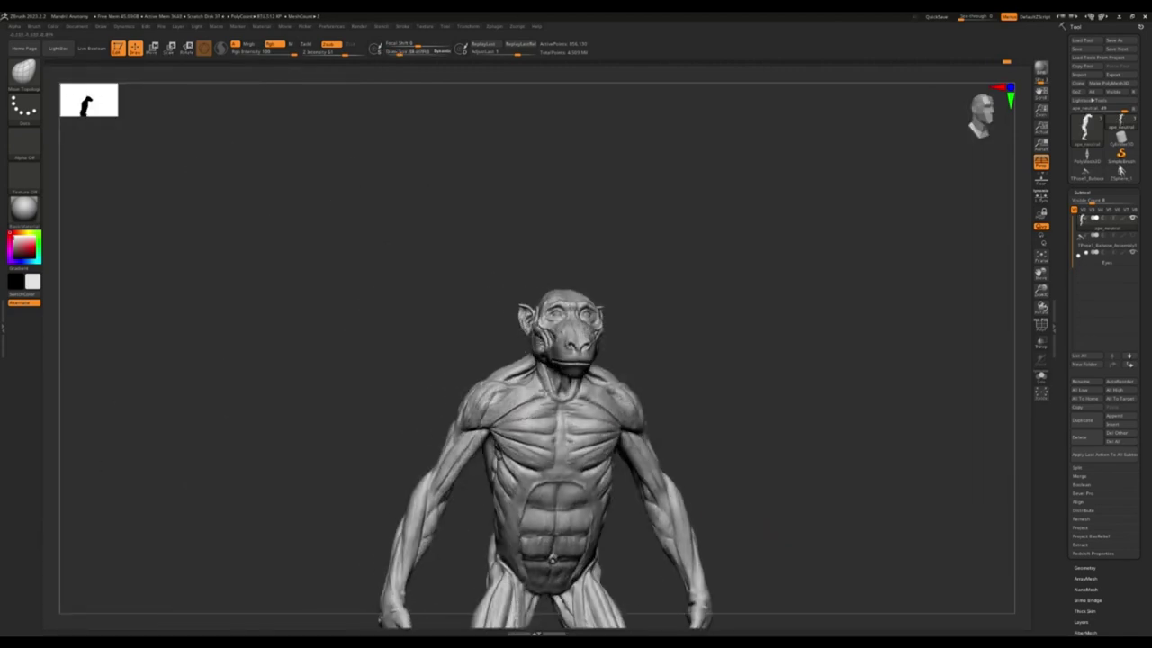
pyautogui.moveTo(441, 396)
pyautogui.mouseDown(button='right')
pyautogui.moveTo(624, 385)
pyautogui.moveTo(514, 258)
pyautogui.mouseUp(button='right')
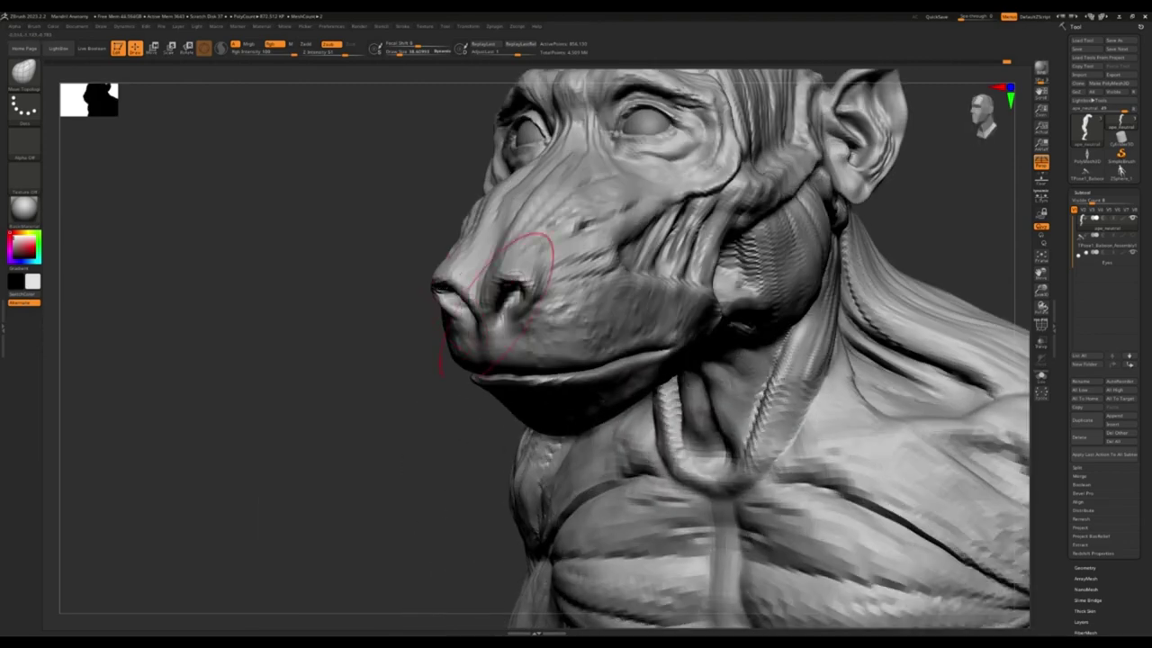
pyautogui.moveTo(490, 351)
pyautogui.mouseDown(button='right')
pyautogui.moveTo(597, 180)
pyautogui.moveTo(553, 231)
pyautogui.mouseUp(button='right')
pyautogui.moveTo(706, 243)
pyautogui.keyDown('alt'); pyautogui.mouseDown(button='right')
pyautogui.moveTo(630, 297)
pyautogui.moveTo(540, 269)
pyautogui.moveTo(661, 166)
pyautogui.moveTo(558, 288)
pyautogui.moveTo(452, 457)
pyautogui.moveTo(444, 544)
pyautogui.mouseUp(button='right'); pyautogui.keyUp('alt')
pyautogui.moveTo(423, 418)
pyautogui.keyDown('alt'); pyautogui.mouseDown(button='right')
pyautogui.moveTo(579, 438)
pyautogui.moveTo(555, 441)
pyautogui.mouseUp(button='right'); pyautogui.keyUp('alt')
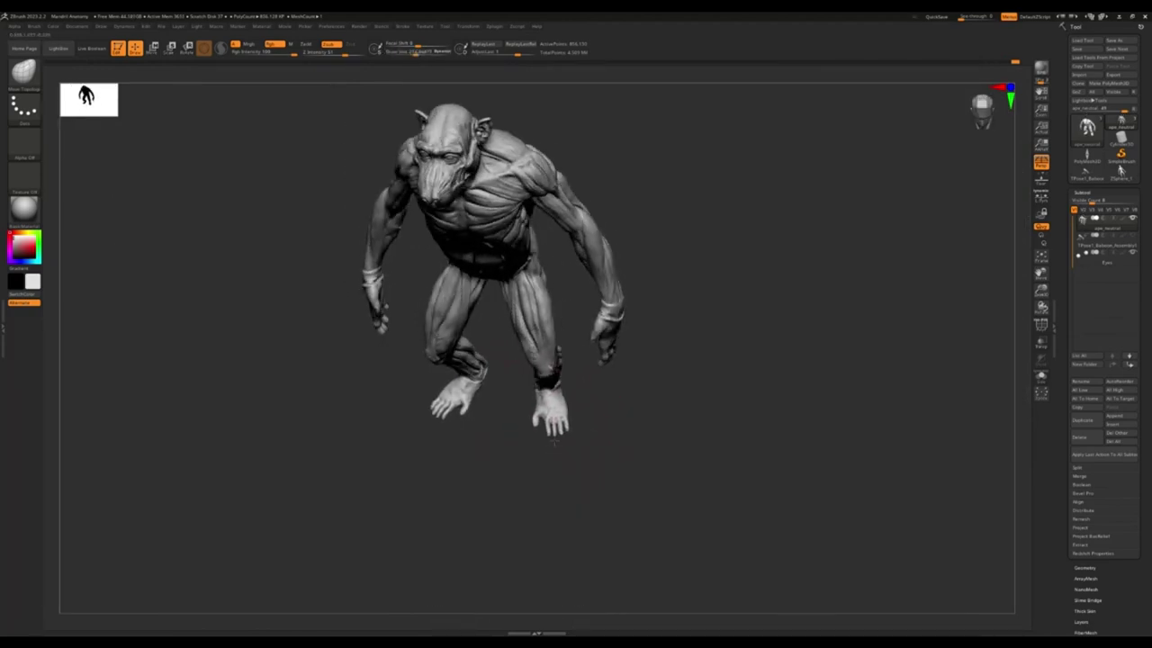
pyautogui.moveTo(494, 394); pyautogui.dragTo(504, 397, button='right')
pyautogui.moveTo(410, 392)
pyautogui.mouseDown(button='right')
pyautogui.moveTo(527, 386)
pyautogui.moveTo(630, 468)
pyautogui.moveTo(418, 351)
pyautogui.moveTo(371, 405)
pyautogui.mouseUp(button='right')
pyautogui.hotkey('shift', 'd')
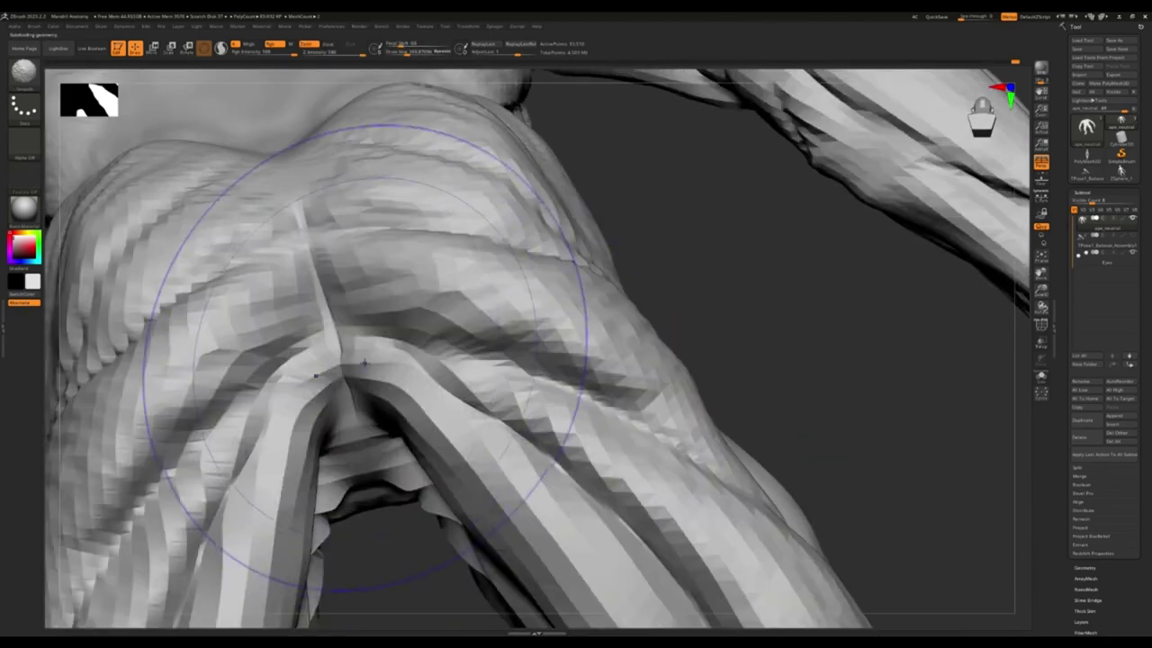
pyautogui.press('d')
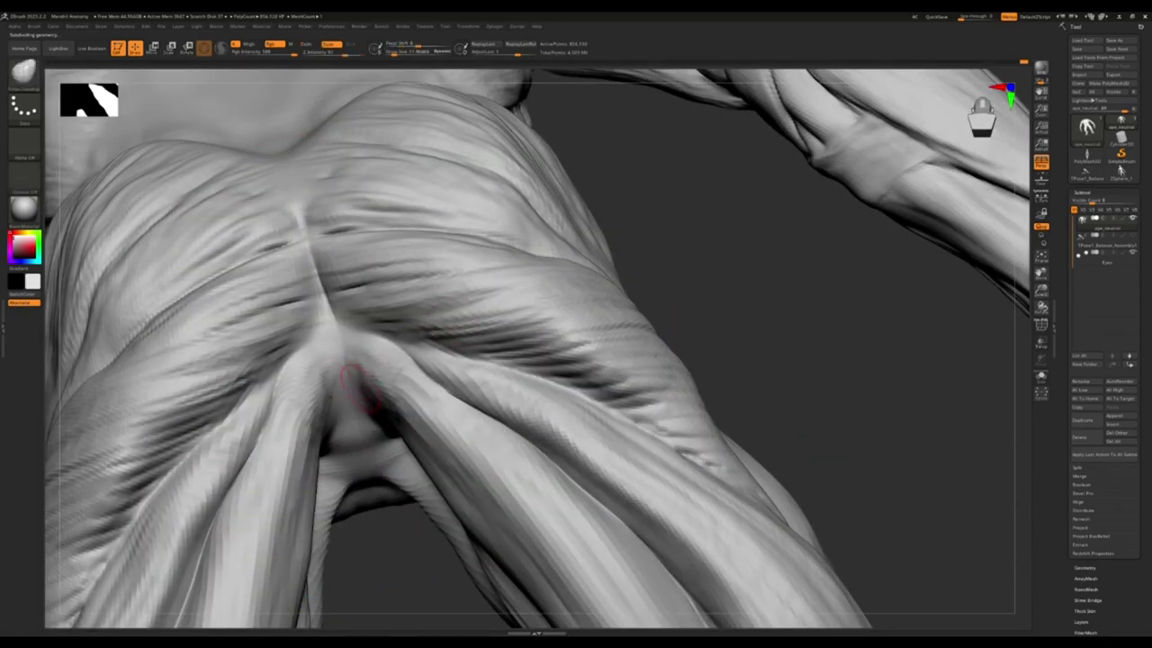
pyautogui.press('f')
pyautogui.moveTo(371, 405)
pyautogui.mouseDown(button='right')
pyautogui.moveTo(457, 358)
pyautogui.moveTo(624, 225)
pyautogui.moveTo(619, 307)
pyautogui.moveTo(572, 320)
pyautogui.moveTo(551, 356)
pyautogui.mouseUp(button='right')
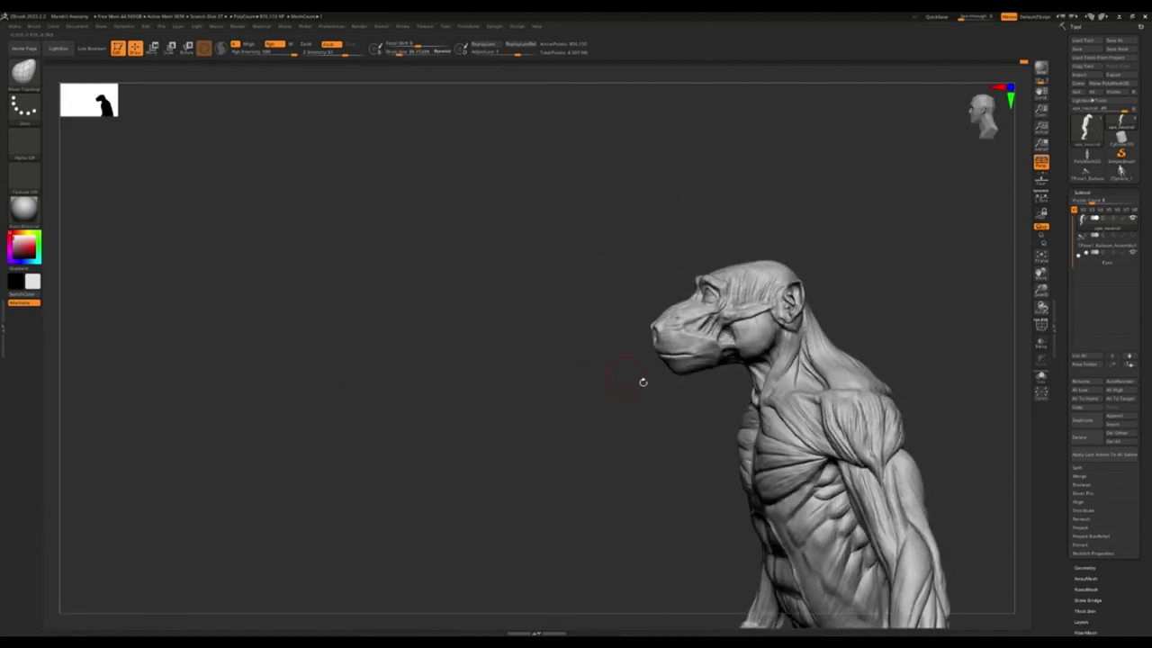
pyautogui.moveTo(642, 381); pyautogui.dragTo(684, 378)
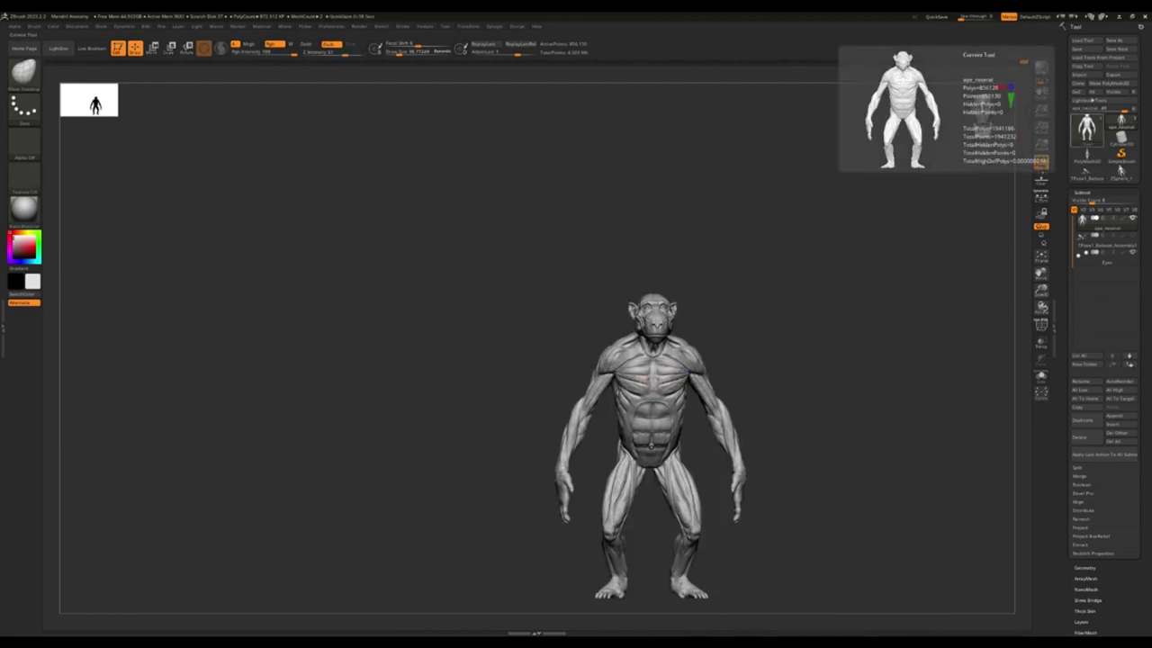
# Inspect the shoulder and arm, then zoom out to a front view of the torso
pyautogui.moveTo(801, 319); pyautogui.dragTo(538, 351)
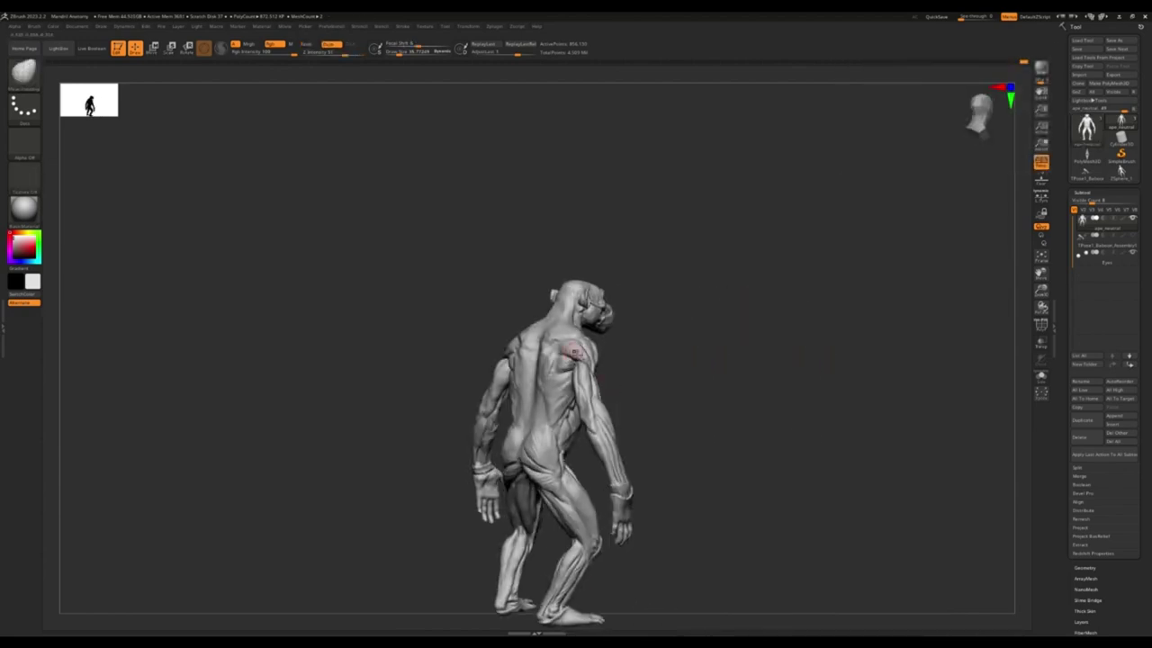
pyautogui.moveTo(515, 409); pyautogui.dragTo(700, 397)
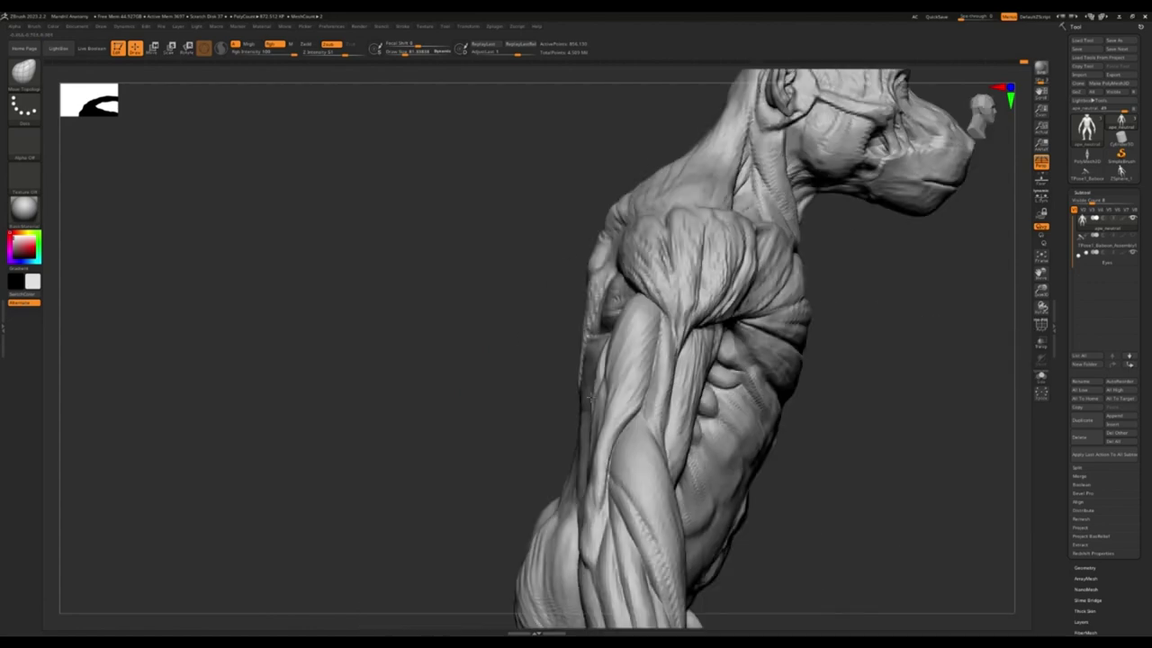
pyautogui.scroll(1, 700, 398)
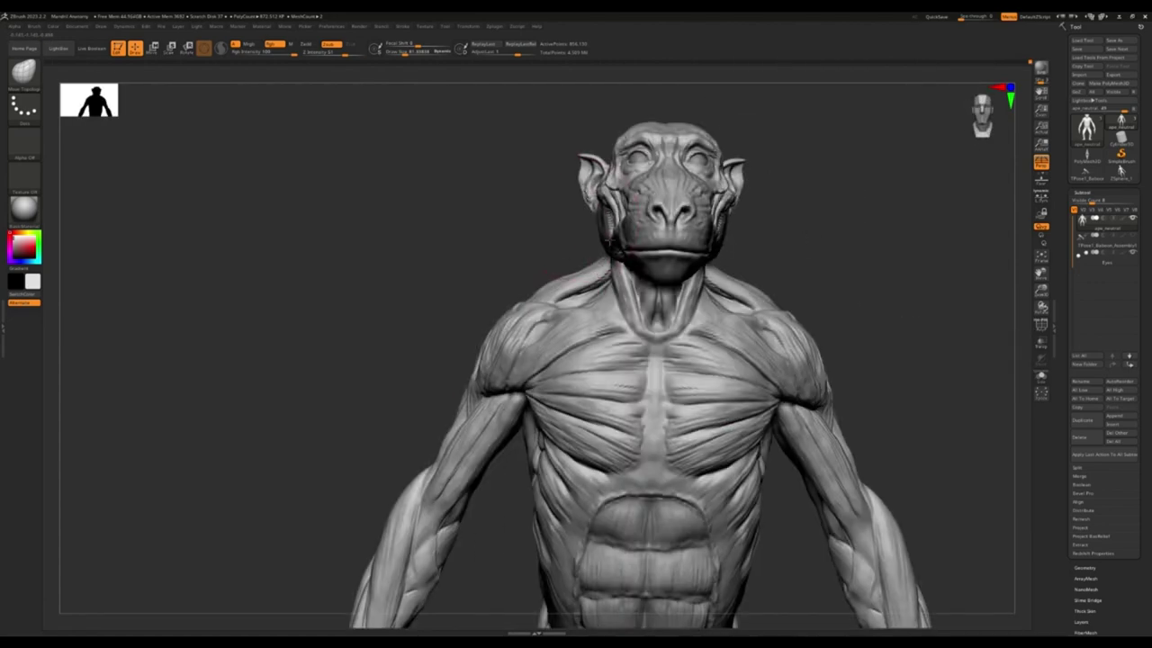
pyautogui.scroll(-2, 524, 396)
pyautogui.moveTo(537, 384); pyautogui.dragTo(558, 406, button='right')
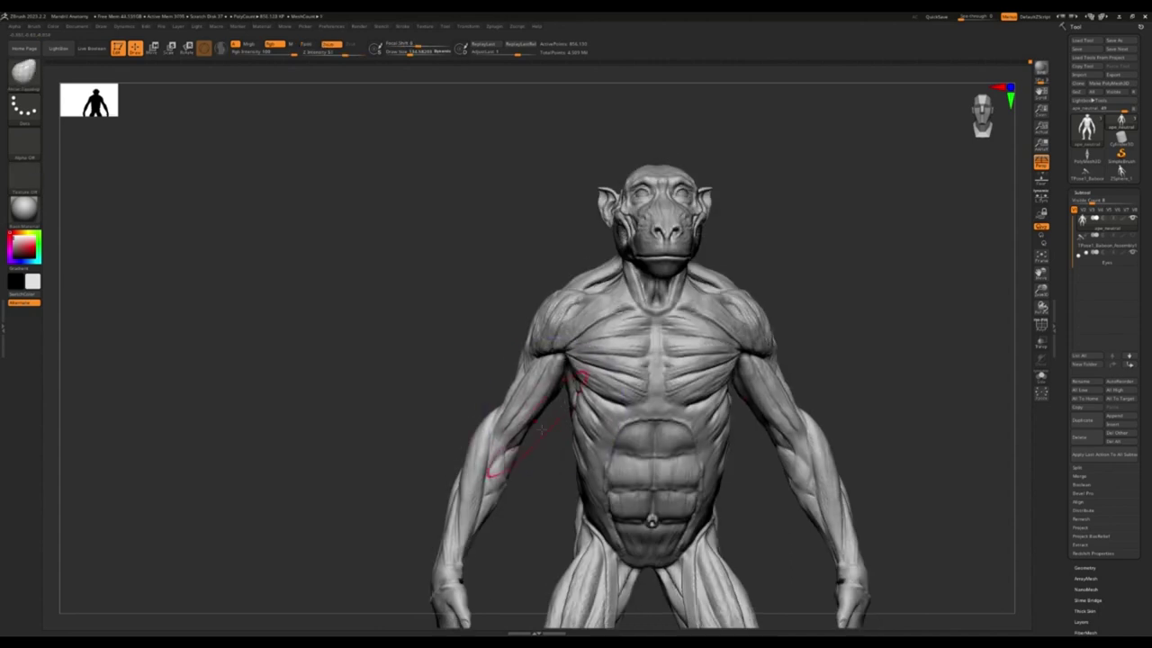
pyautogui.scroll(-1, 470, 468)
pyautogui.scroll(-1, 450, 477)
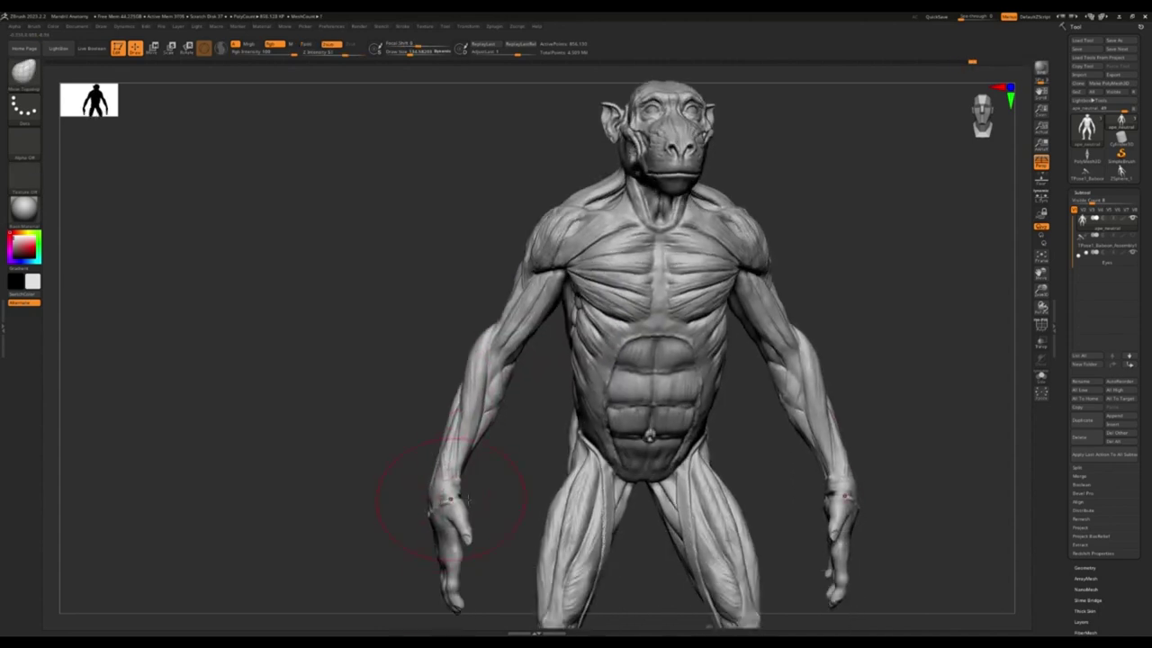
pyautogui.scroll(-1, 463, 441)
# Frame the whole figure and orbit it through side views to an upward three-quarter view
pyautogui.moveTo(482, 360)
pyautogui.mouseDown(button='right')
pyautogui.moveTo(504, 378)
pyautogui.moveTo(584, 360)
pyautogui.moveTo(434, 367)
pyautogui.mouseUp(button='right')
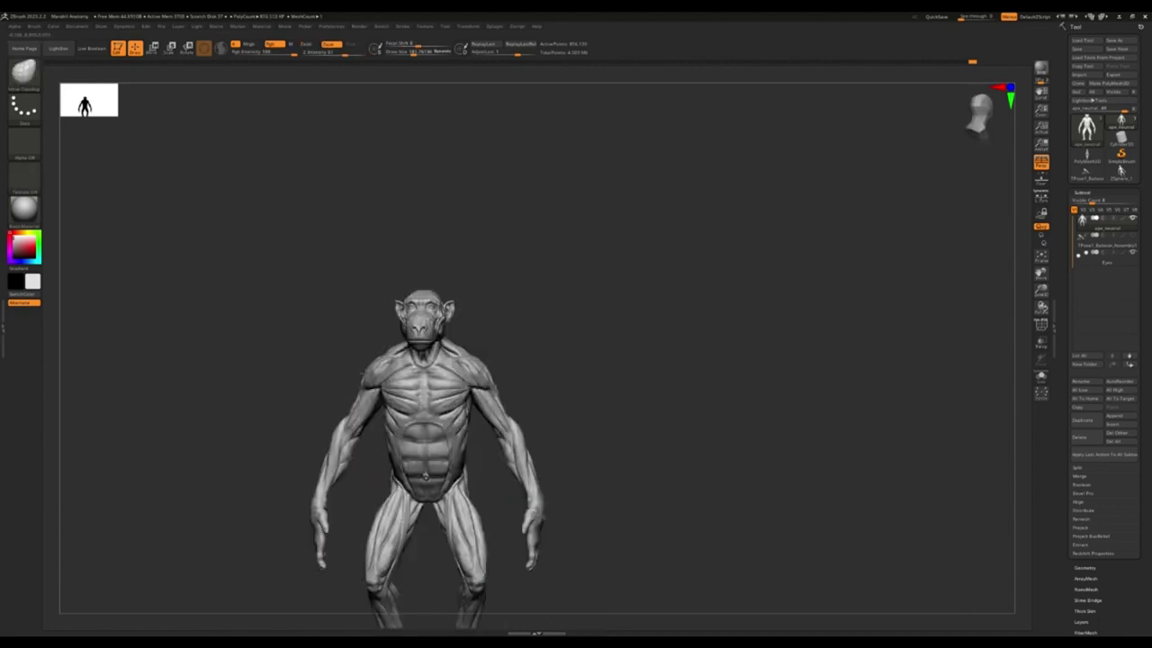
pyautogui.scroll(-1, 445, 484)
pyautogui.scroll(-1, 430, 486)
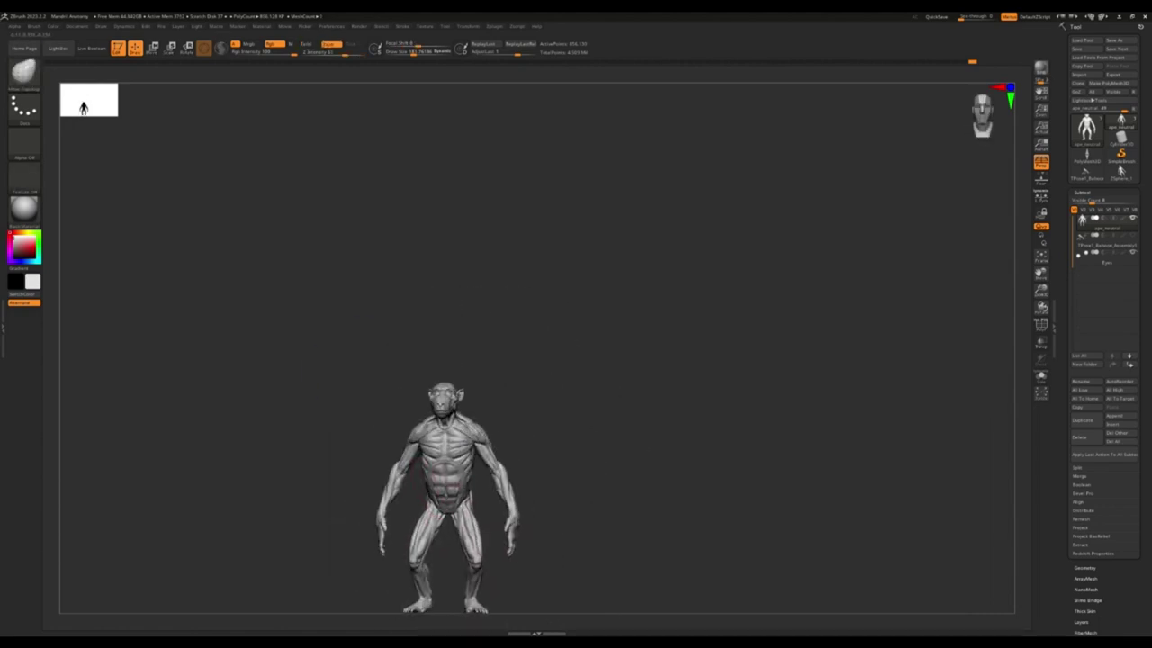
pyautogui.moveTo(504, 360)
pyautogui.mouseDown(button='right')
pyautogui.moveTo(576, 360)
pyautogui.moveTo(509, 361)
pyautogui.mouseUp(button='right')
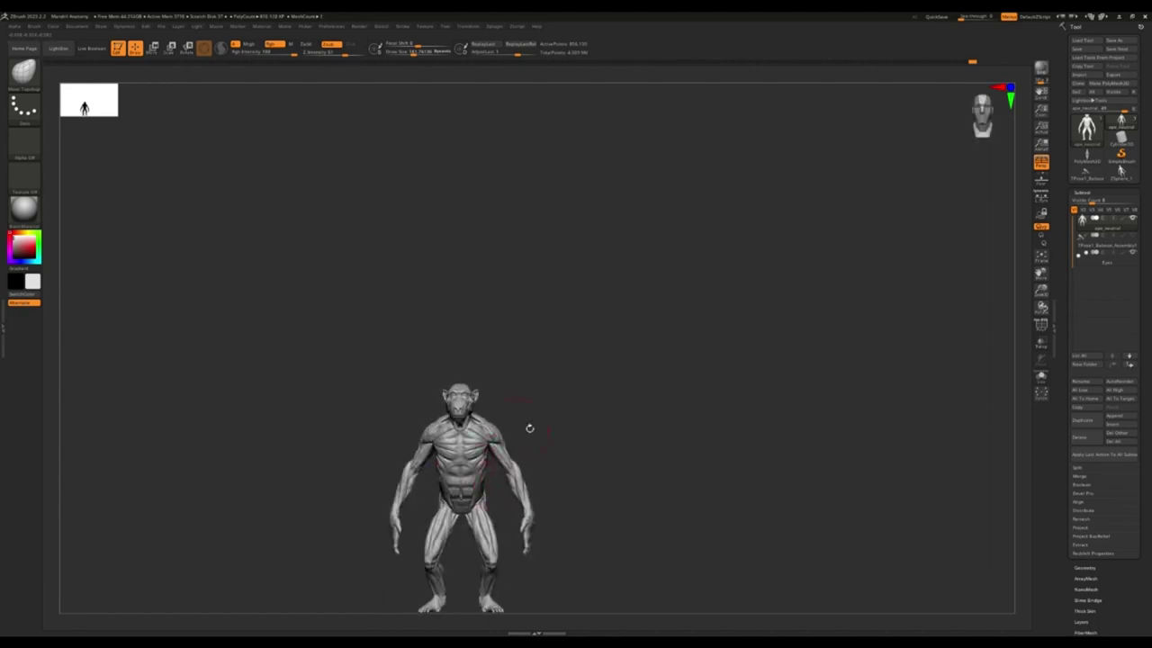
pyautogui.press('f')
pyautogui.moveTo(694, 229)
pyautogui.mouseDown(button='right')
pyautogui.moveTo(699, 167)
pyautogui.moveTo(643, 315)
pyautogui.moveTo(641, 353)
pyautogui.moveTo(669, 360)
pyautogui.moveTo(713, 305)
pyautogui.mouseUp(button='right')
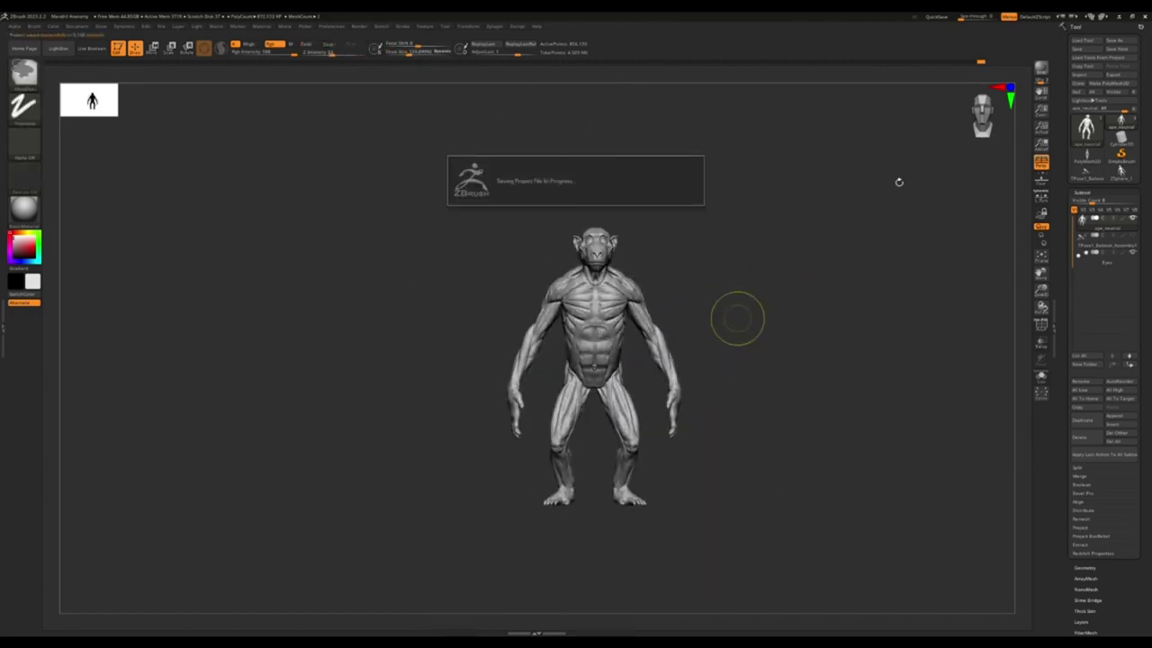
pyautogui.moveTo(855, 399); pyautogui.dragTo(896, 277, button='right')
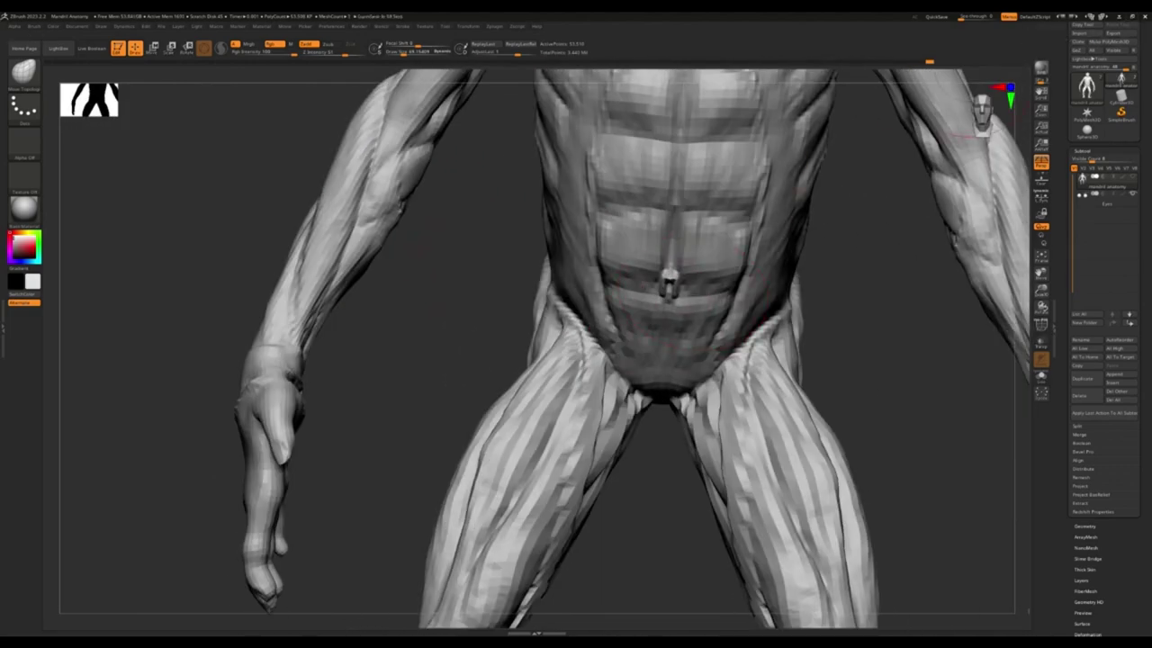
# Nudge the unmasked hands and forearm into a new position with the Move transpose gizmo
pyautogui.moveTo(409, 423); pyautogui.dragTo(242, 404)
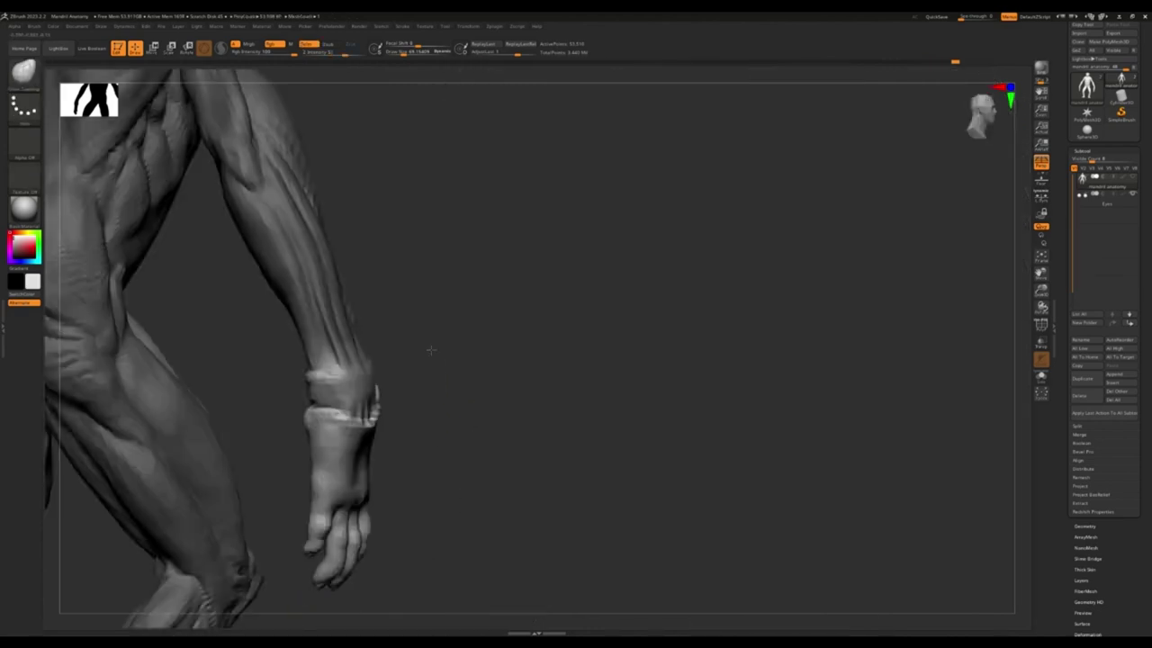
pyautogui.press('w')
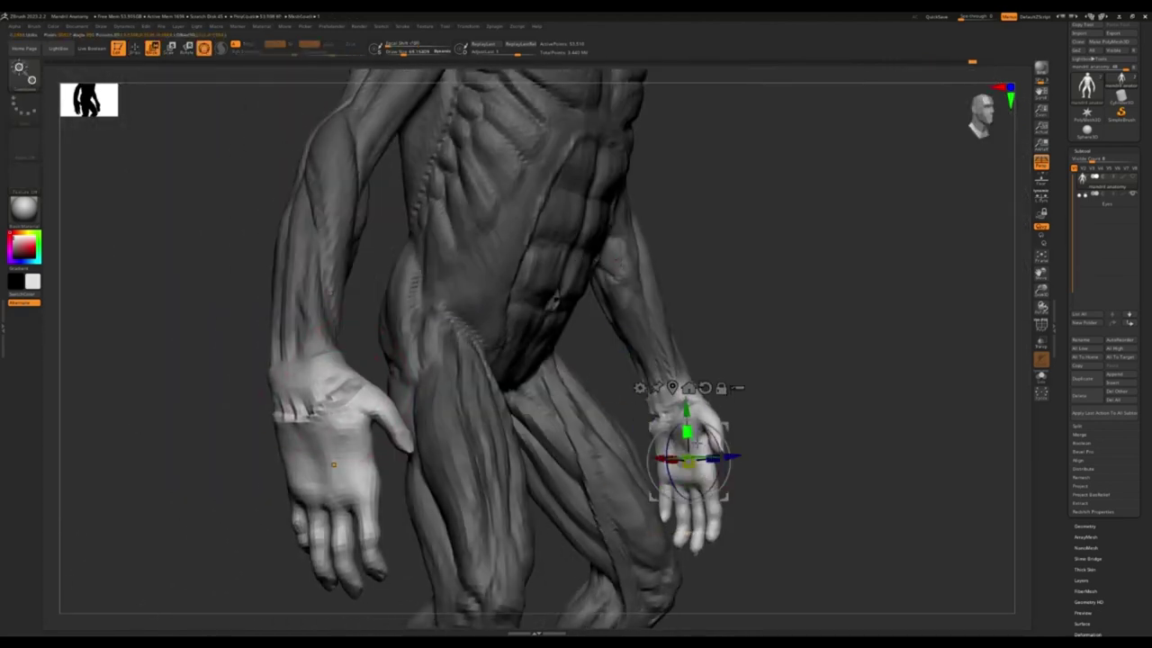
pyautogui.moveTo(688, 457)
pyautogui.mouseDown()
pyautogui.moveTo(713, 449)
pyautogui.moveTo(609, 378)
pyautogui.mouseUp()
pyautogui.press('f')
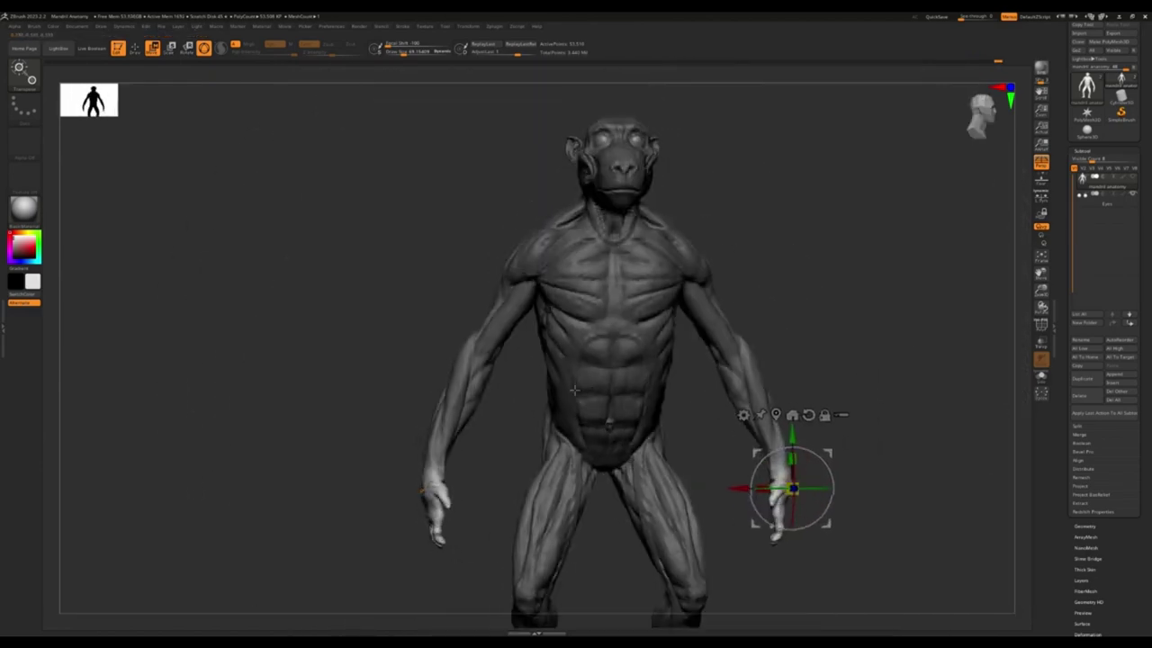
pyautogui.press('q')
pyautogui.press('w')
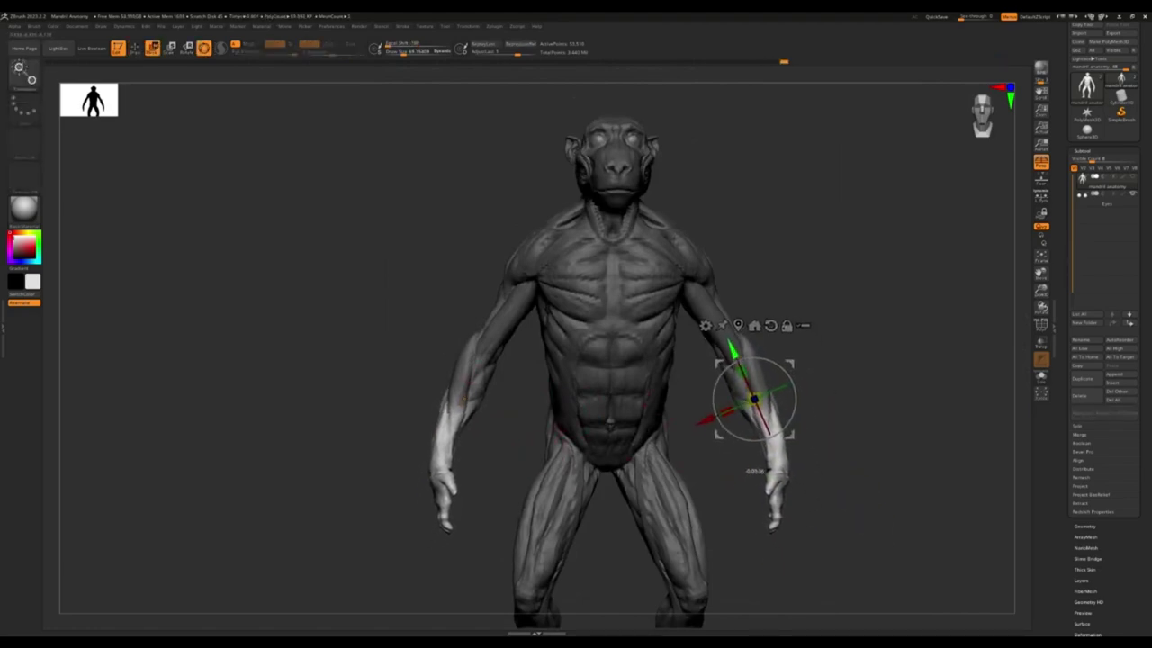
pyautogui.moveTo(758, 483)
pyautogui.mouseDown()
pyautogui.moveTo(809, 456)
pyautogui.moveTo(724, 470)
pyautogui.moveTo(831, 486)
pyautogui.moveTo(848, 368)
pyautogui.mouseUp()
# With the Draw brush, sculpt the torso, forearm and thigh while orbiting the figure
pyautogui.press('q')
pyautogui.moveTo(858, 551); pyautogui.dragTo(757, 540)
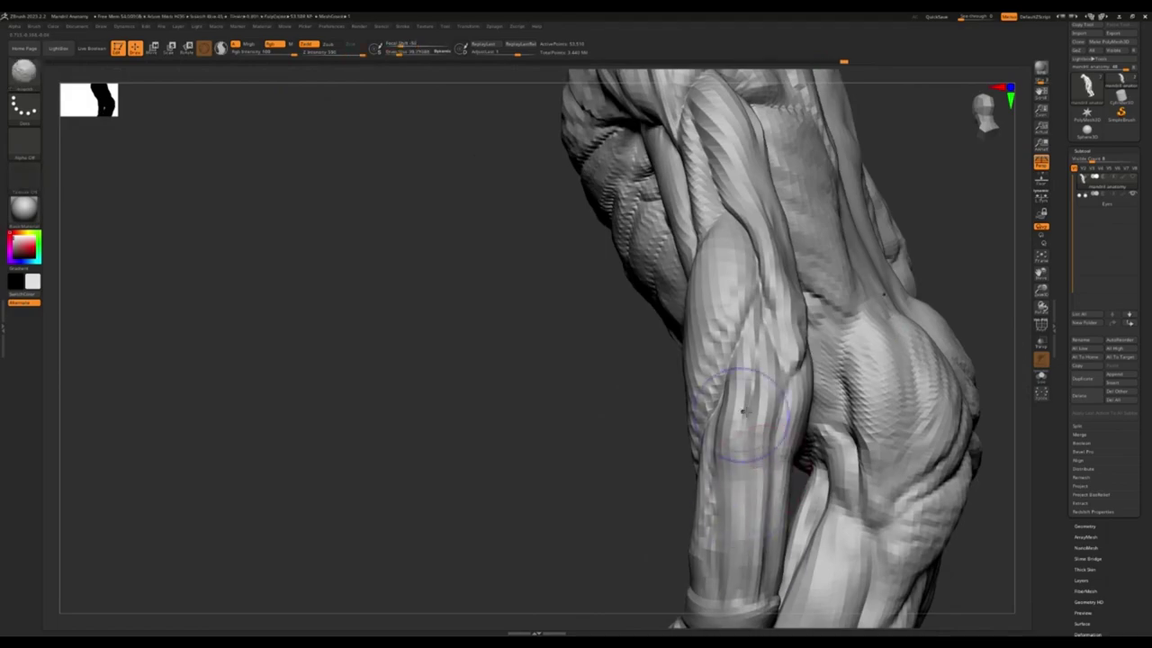
pyautogui.moveTo(743, 412)
pyautogui.mouseDown()
pyautogui.moveTo(656, 450)
pyautogui.moveTo(670, 447)
pyautogui.moveTo(707, 528)
pyautogui.moveTo(684, 486)
pyautogui.moveTo(645, 460)
pyautogui.moveTo(617, 476)
pyautogui.moveTo(615, 460)
pyautogui.mouseUp()
pyautogui.moveTo(633, 389)
pyautogui.mouseDown()
pyautogui.moveTo(648, 450)
pyautogui.moveTo(630, 481)
pyautogui.moveTo(717, 429)
pyautogui.moveTo(788, 341)
pyautogui.moveTo(822, 269)
pyautogui.mouseUp()
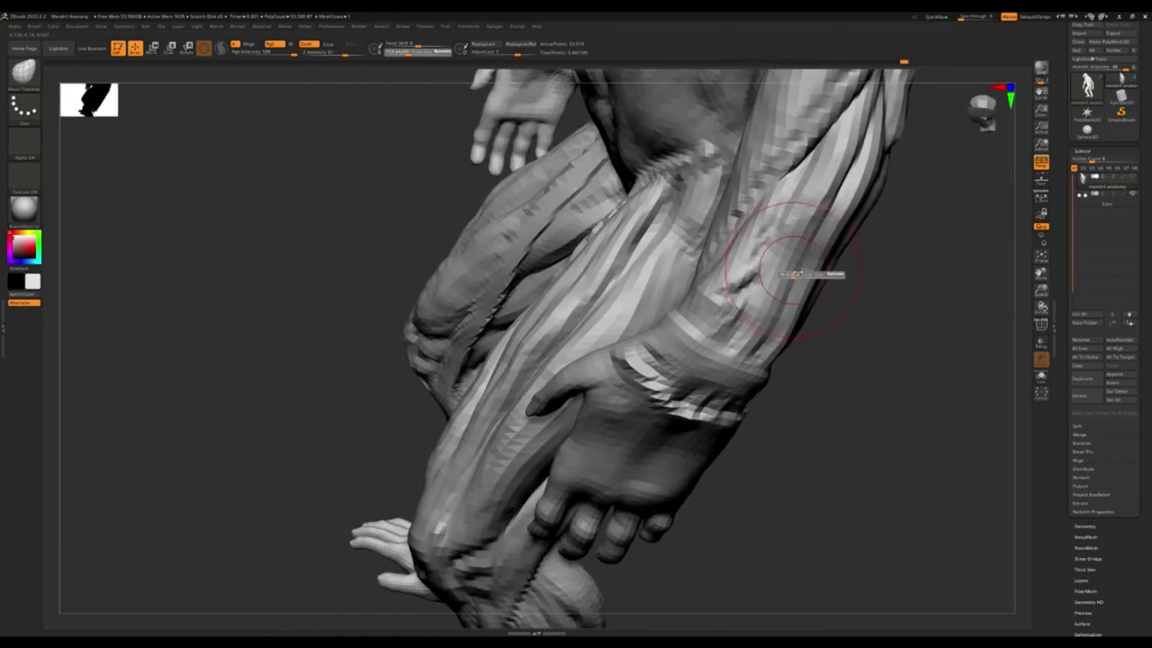
pyautogui.moveTo(753, 242); pyautogui.dragTo(727, 214)
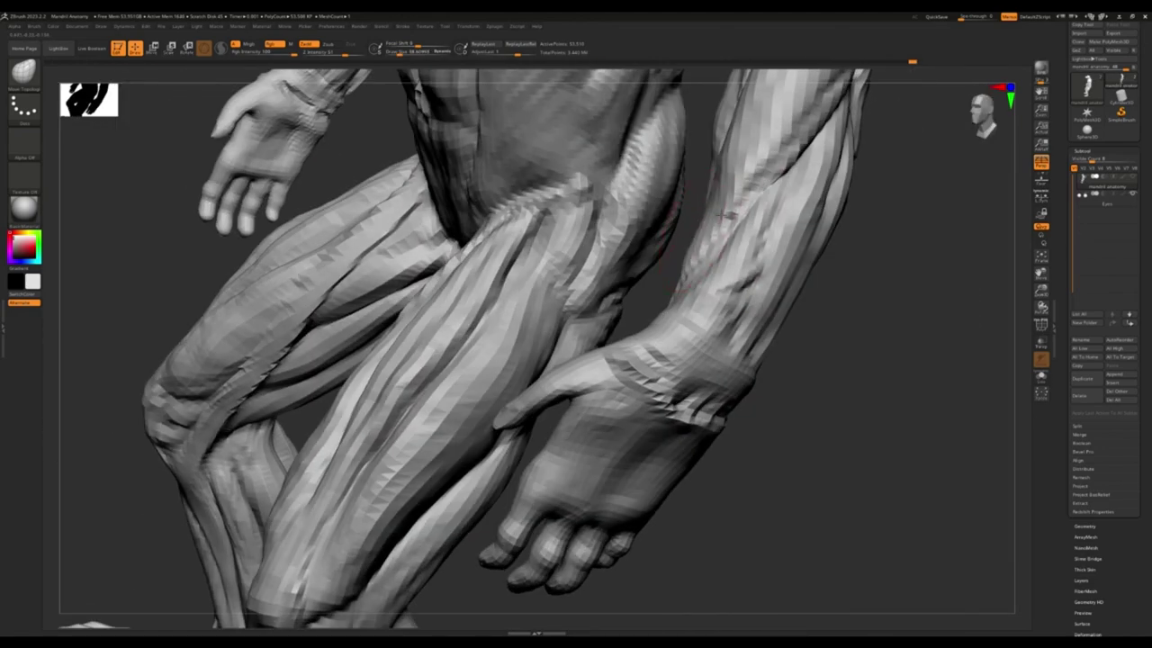
pyautogui.moveTo(720, 126)
pyautogui.mouseDown()
pyautogui.moveTo(618, 337)
pyautogui.moveTo(458, 329)
pyautogui.moveTo(417, 310)
pyautogui.mouseUp()
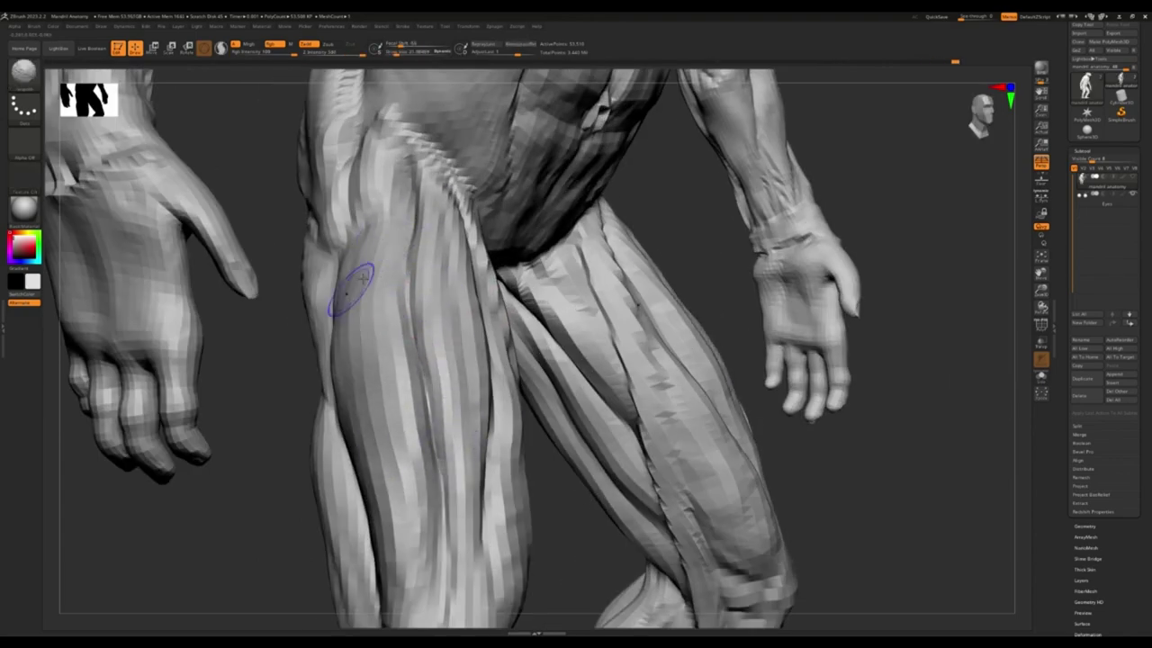
# Refine the knees, lower legs and calves of both legs from front, side and rear angles
pyautogui.moveTo(471, 381)
pyautogui.mouseDown()
pyautogui.moveTo(630, 207)
pyautogui.moveTo(382, 282)
pyautogui.moveTo(608, 342)
pyautogui.mouseUp()
pyautogui.moveTo(631, 399); pyautogui.dragTo(561, 380)
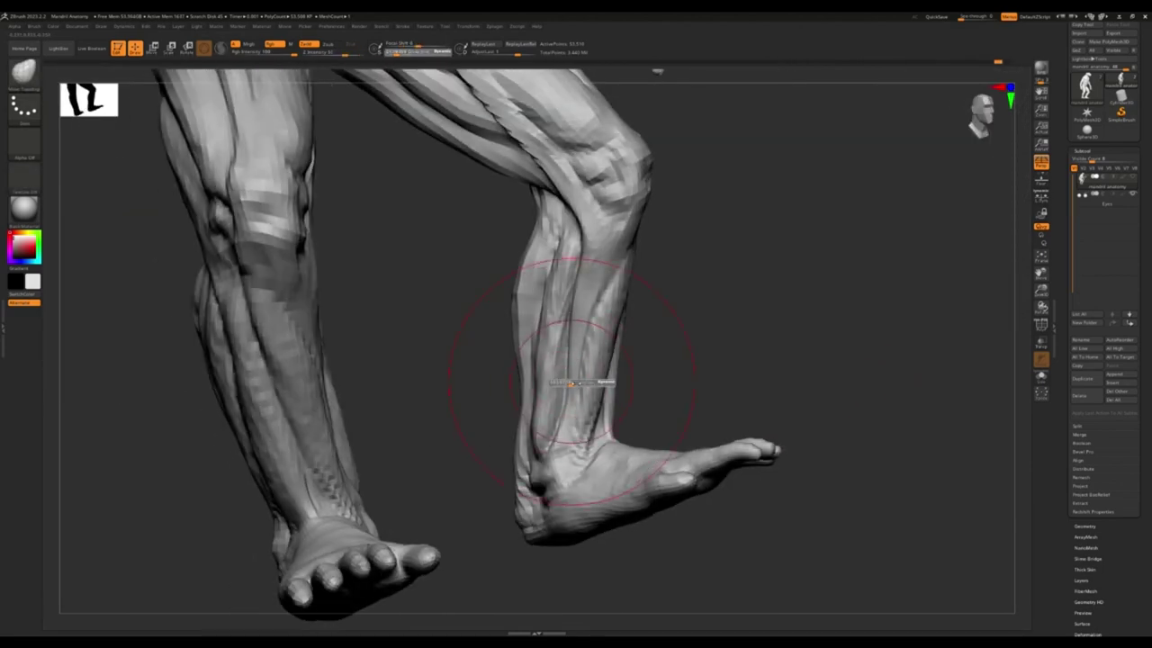
pyautogui.moveTo(541, 315)
pyautogui.mouseDown()
pyautogui.moveTo(560, 399)
pyautogui.moveTo(489, 386)
pyautogui.moveTo(532, 382)
pyautogui.moveTo(423, 486)
pyautogui.moveTo(583, 427)
pyautogui.moveTo(561, 488)
pyautogui.moveTo(482, 488)
pyautogui.mouseUp()
pyautogui.press('q')
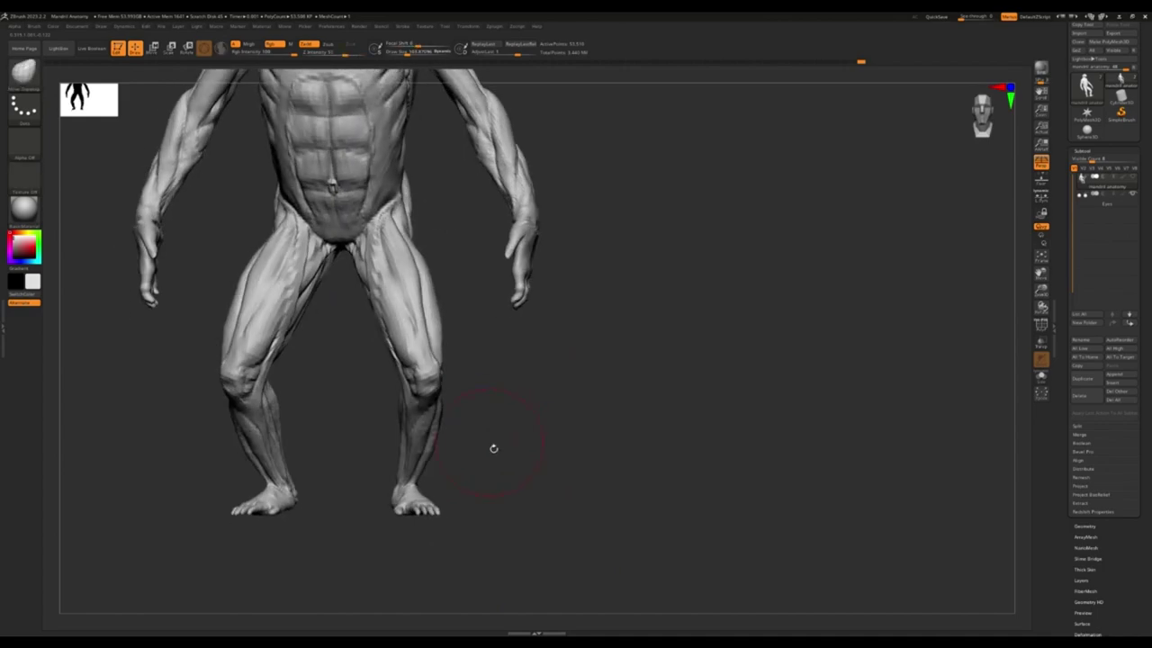
pyautogui.moveTo(494, 447)
pyautogui.keyDown('alt'); pyautogui.mouseDown()
pyautogui.moveTo(518, 471)
pyautogui.moveTo(399, 462)
pyautogui.moveTo(435, 434)
pyautogui.mouseUp(); pyautogui.keyUp('alt')
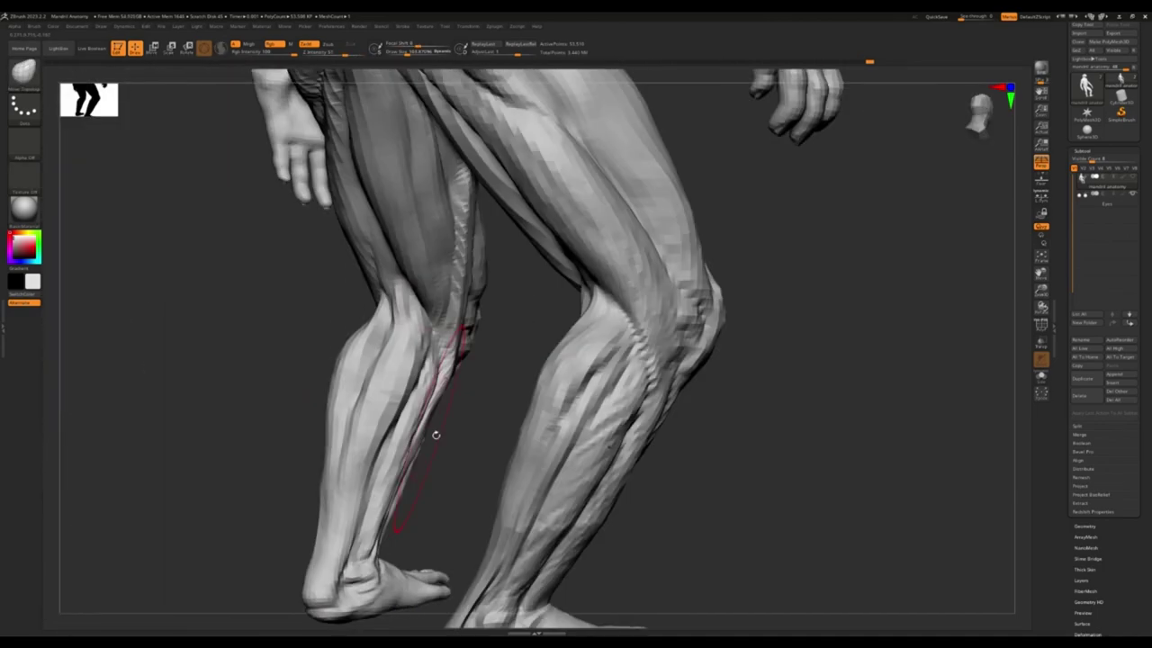
pyautogui.moveTo(569, 424)
pyautogui.mouseDown()
pyautogui.moveTo(542, 353)
pyautogui.moveTo(623, 367)
pyautogui.moveTo(604, 258)
pyautogui.moveTo(518, 259)
pyautogui.moveTo(488, 296)
pyautogui.mouseUp()
pyautogui.scroll(3, 489, 296)
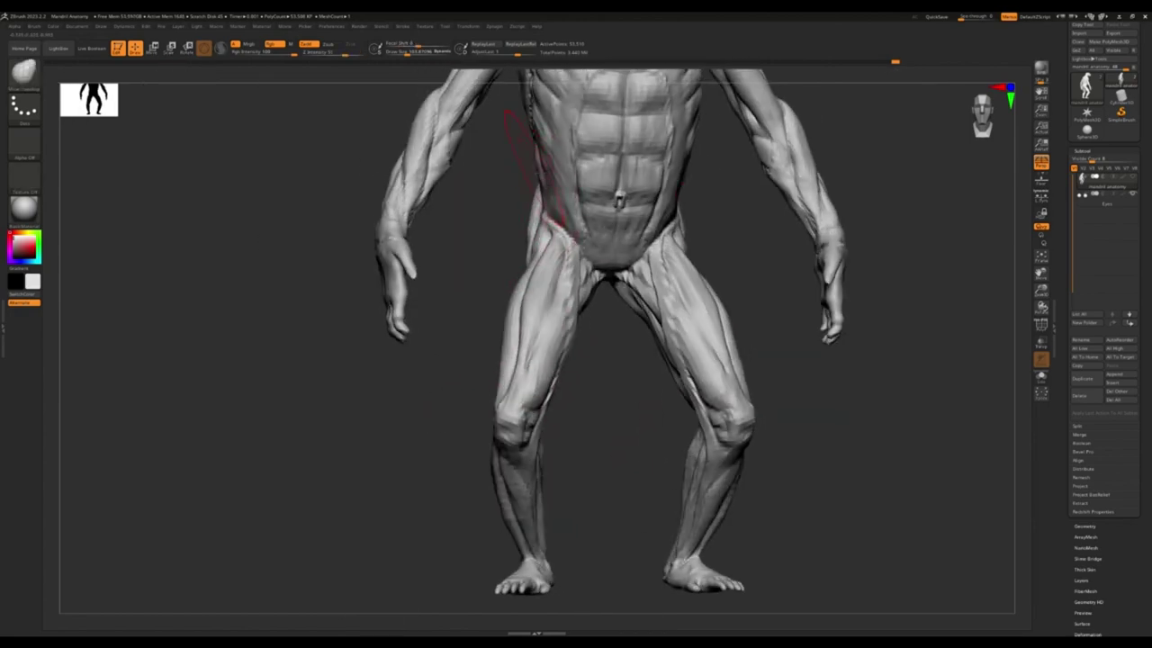
pyautogui.moveTo(535, 167); pyautogui.dragTo(531, 162)
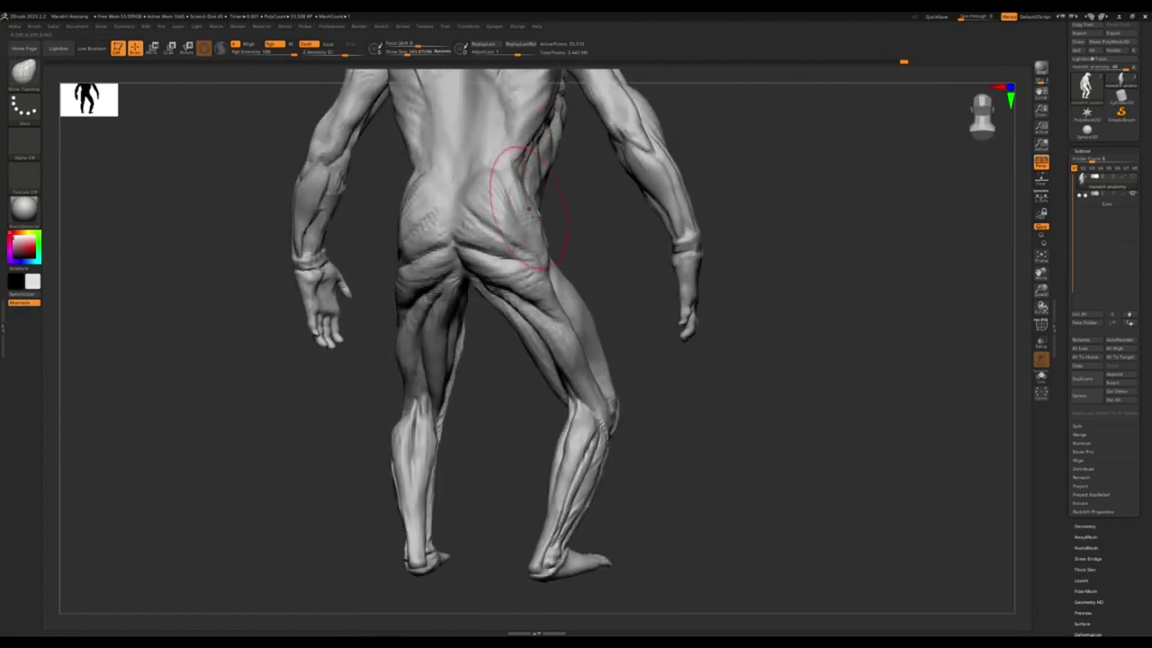
pyautogui.scroll(3, 529, 207)
pyautogui.moveTo(529, 207)
pyautogui.keyDown('alt'); pyautogui.mouseDown()
pyautogui.moveTo(437, 333)
pyautogui.moveTo(494, 341)
pyautogui.moveTo(429, 368)
pyautogui.mouseUp(); pyautogui.keyUp('alt')
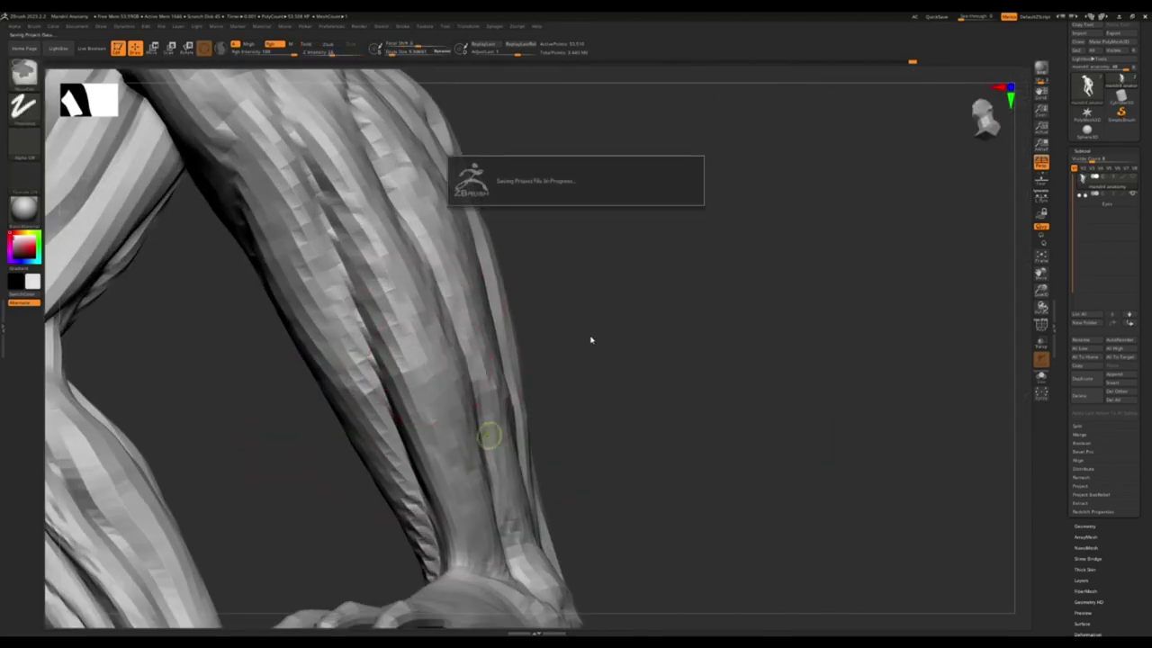
# Touch up the lower legs and feet from side and three-quarter views, adjusting brush size
pyautogui.moveTo(590, 340)
pyautogui.mouseDown()
pyautogui.moveTo(517, 396)
pyautogui.moveTo(530, 406)
pyautogui.mouseUp()
pyautogui.moveTo(550, 416)
pyautogui.mouseDown(button='right')
pyautogui.moveTo(523, 430)
pyautogui.moveTo(303, 414)
pyautogui.moveTo(329, 488)
pyautogui.mouseUp(button='right')
pyautogui.moveTo(295, 411)
pyautogui.mouseDown(button='right')
pyautogui.moveTo(330, 360)
pyautogui.moveTo(291, 354)
pyautogui.moveTo(423, 339)
pyautogui.mouseUp(button='right')
pyautogui.press('s')
pyautogui.moveTo(345, 342)
pyautogui.mouseDown(button='right')
pyautogui.moveTo(380, 330)
pyautogui.moveTo(378, 456)
pyautogui.moveTo(296, 360)
pyautogui.moveTo(347, 270)
pyautogui.moveTo(360, 342)
pyautogui.moveTo(414, 385)
pyautogui.moveTo(602, 396)
pyautogui.mouseUp(button='right')
# Enlarge the brush and sculpt the torso up to the head and upper chest
pyautogui.press('s')
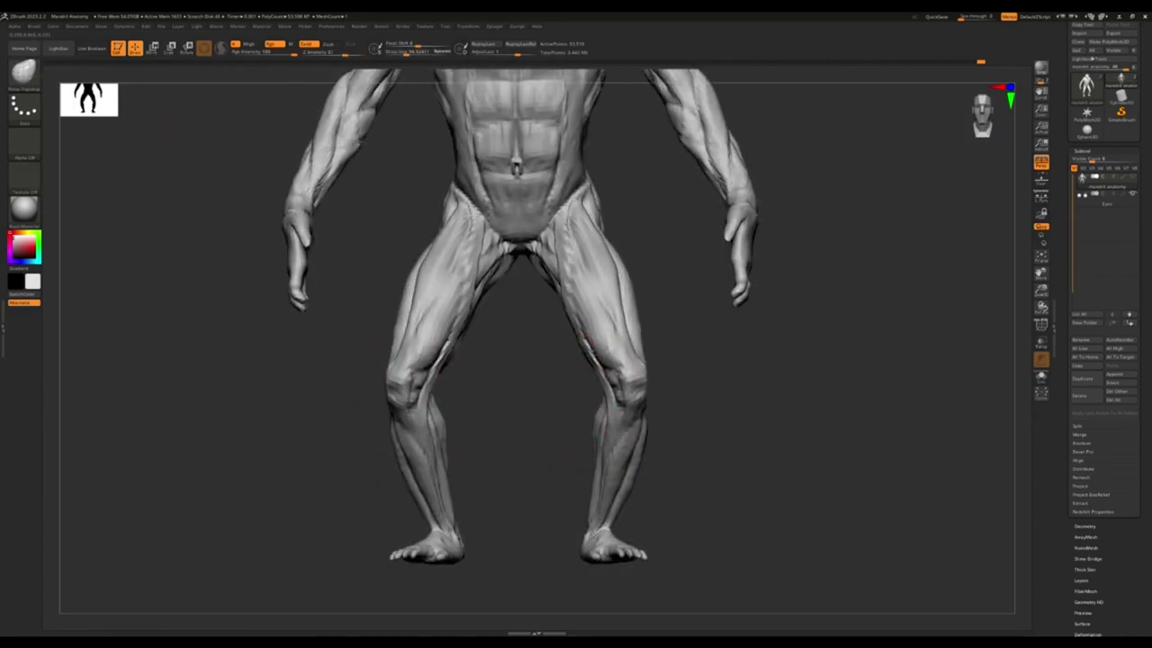
pyautogui.keyDown('alt'); pyautogui.moveTo(477, 270); pyautogui.dragTo(491, 243, button='right'); pyautogui.keyUp('alt')
pyautogui.keyDown('alt'); pyautogui.moveTo(504, 288); pyautogui.dragTo(493, 255, button='right'); pyautogui.keyUp('alt')
pyautogui.press('s')
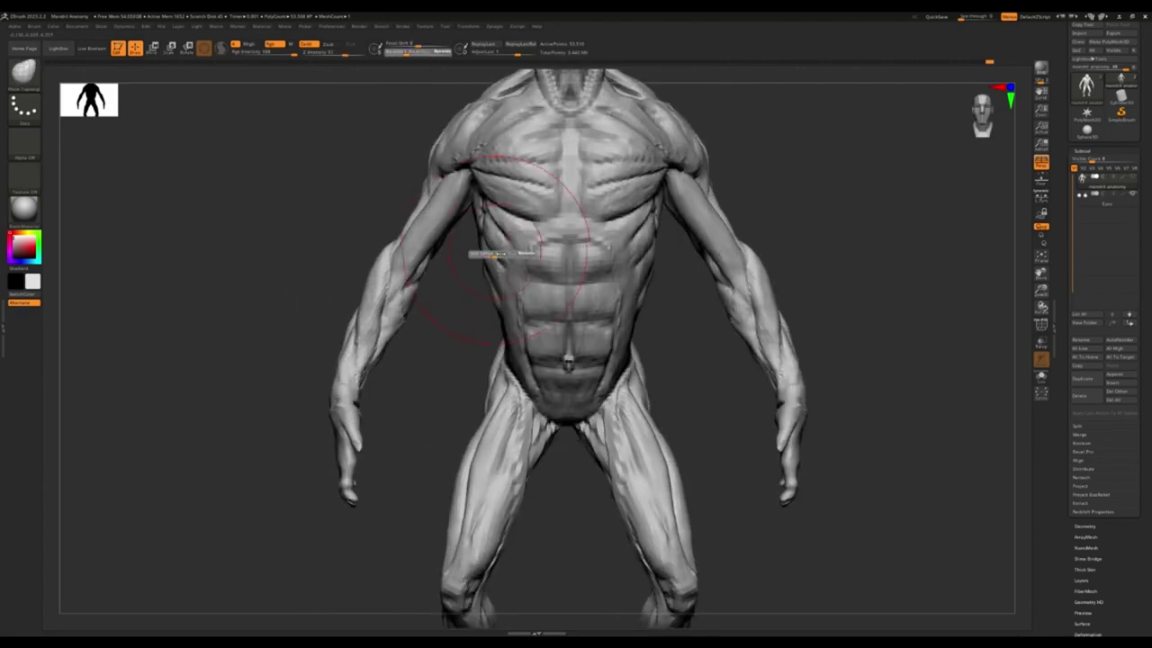
pyautogui.moveTo(509, 171)
pyautogui.keyDown('alt'); pyautogui.mouseDown(button='right')
pyautogui.moveTo(499, 202)
pyautogui.moveTo(540, 217)
pyautogui.mouseUp(button='right'); pyautogui.keyUp('alt')
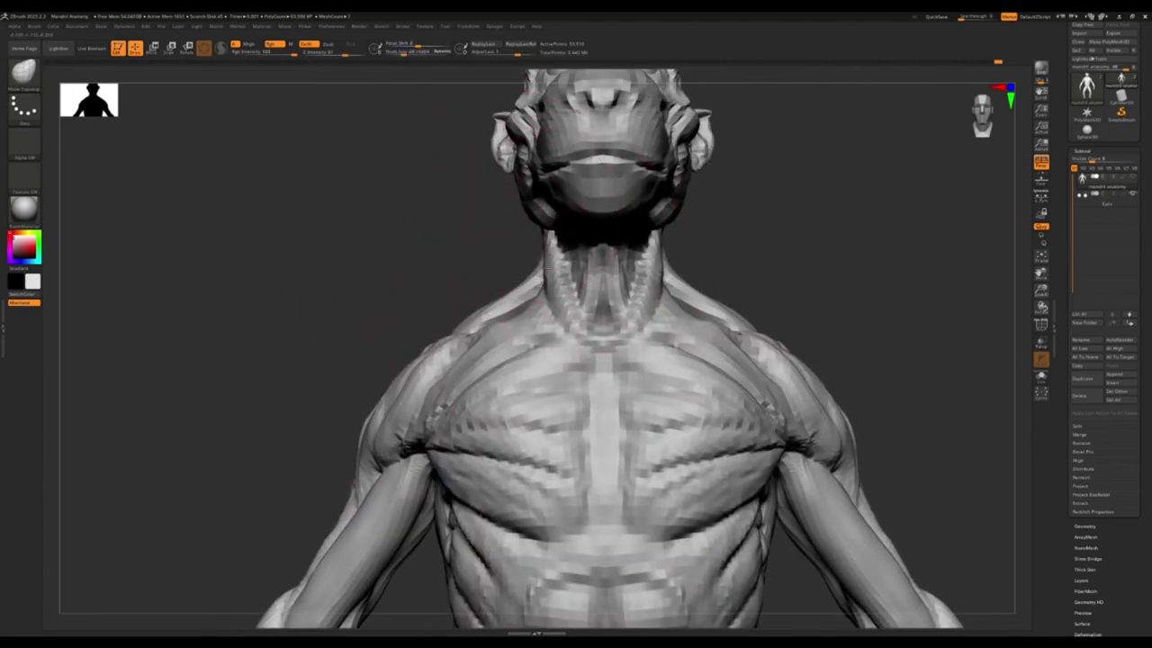
# From a rear view, sculpt the hips and both inner thighs symmetrically
pyautogui.press('f')
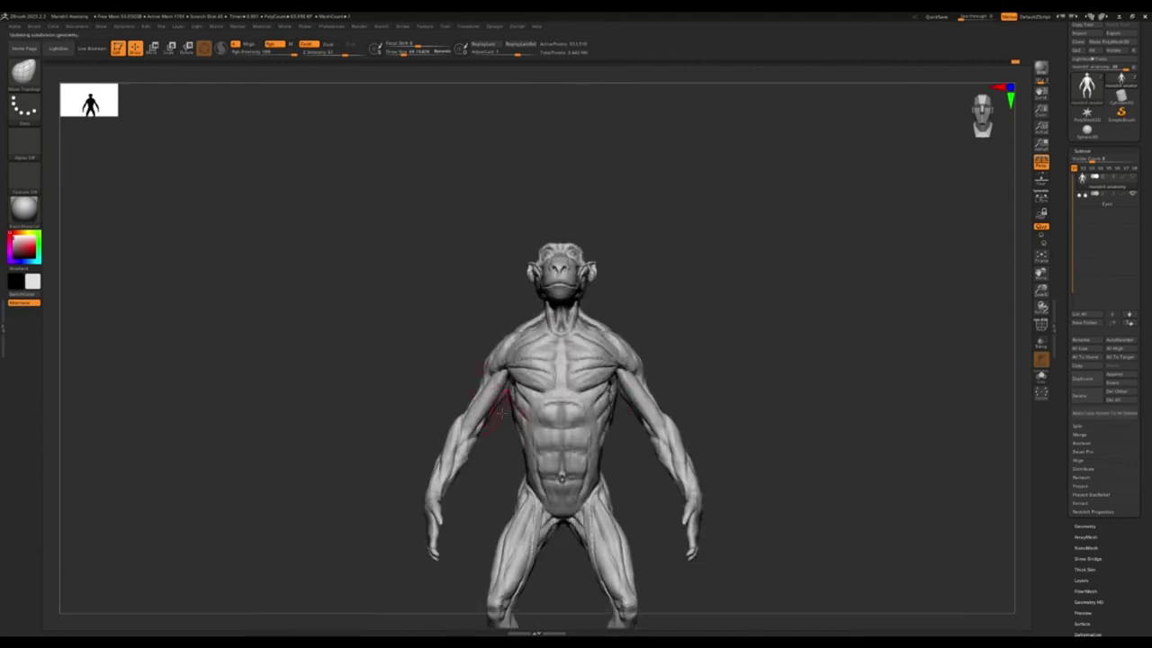
pyautogui.moveTo(500, 412)
pyautogui.mouseDown(button='right')
pyautogui.moveTo(582, 411)
pyautogui.moveTo(450, 385)
pyautogui.moveTo(576, 410)
pyautogui.mouseUp(button='right')
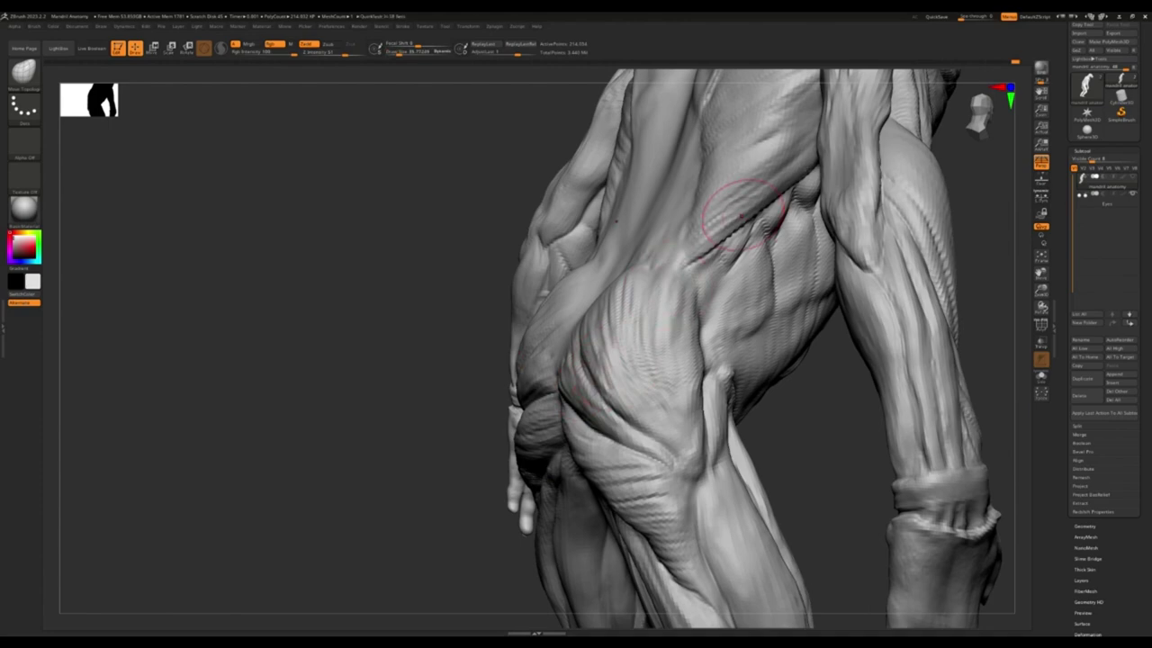
pyautogui.moveTo(698, 400); pyautogui.dragTo(592, 376, button='right')
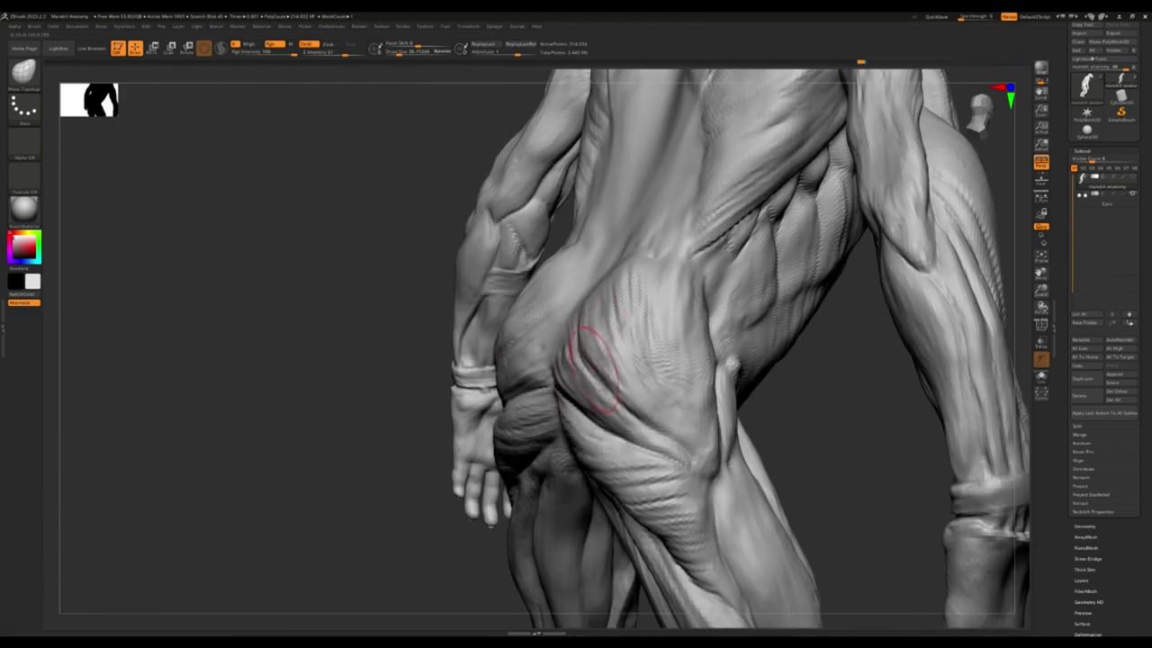
pyautogui.moveTo(610, 345)
pyautogui.mouseDown(button='right')
pyautogui.moveTo(462, 381)
pyautogui.moveTo(386, 276)
pyautogui.moveTo(445, 382)
pyautogui.moveTo(612, 387)
pyautogui.mouseUp(button='right')
pyautogui.click(979, 97)
pyautogui.scroll(5, 979, 96)
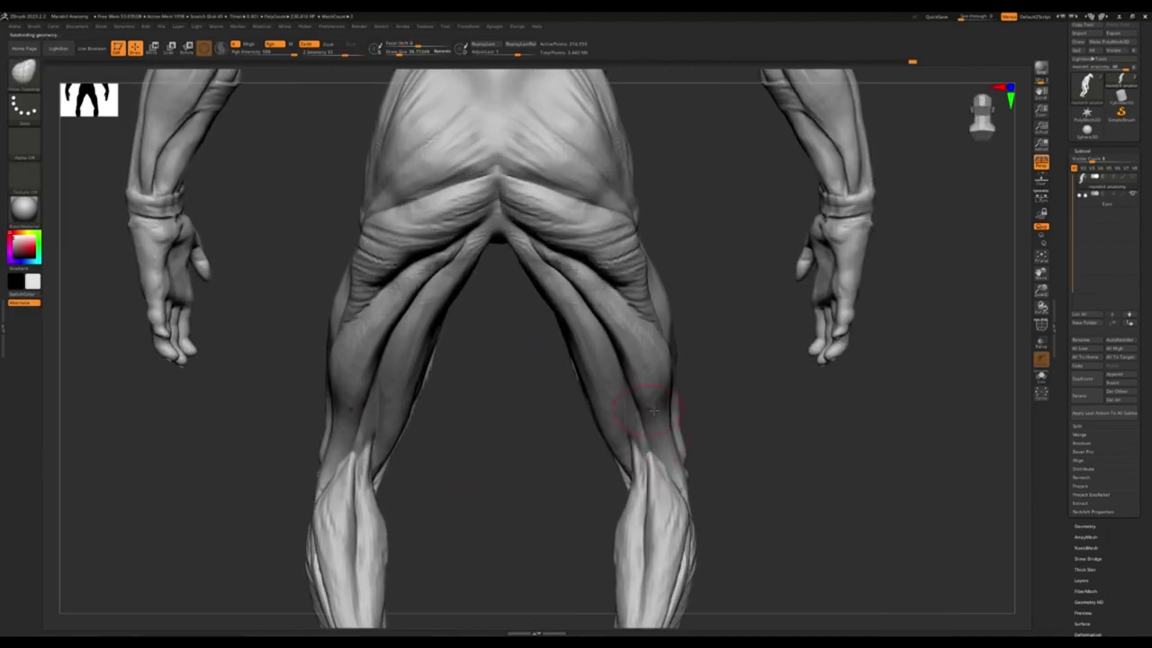
pyautogui.moveTo(423, 288); pyautogui.dragTo(369, 432)
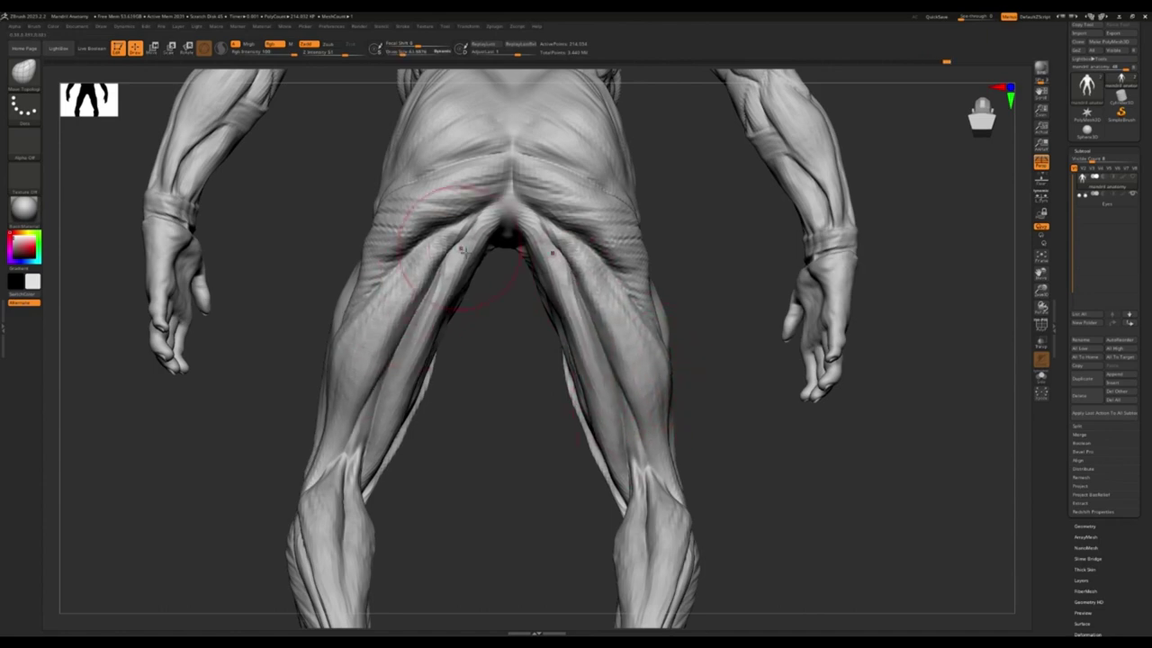
# Refine the back, shoulder folds and side of the arm, then resize the brush
pyautogui.scroll(-5, 504, 297)
pyautogui.moveTo(604, 322)
pyautogui.mouseDown(button='right')
pyautogui.moveTo(594, 360)
pyautogui.moveTo(610, 372)
pyautogui.moveTo(619, 338)
pyautogui.moveTo(648, 360)
pyautogui.moveTo(612, 464)
pyautogui.moveTo(579, 481)
pyautogui.moveTo(621, 450)
pyautogui.moveTo(596, 406)
pyautogui.moveTo(338, 407)
pyautogui.moveTo(404, 406)
pyautogui.moveTo(797, 206)
pyautogui.mouseUp(button='right')
pyautogui.scroll(5, 610, 372)
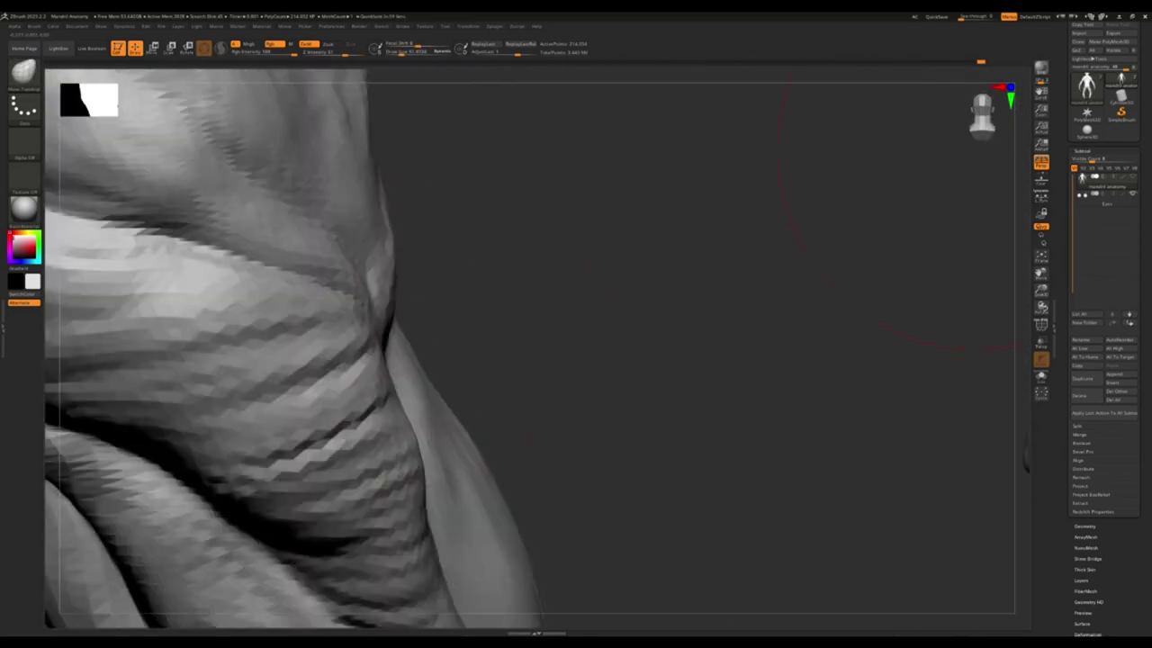
pyautogui.moveTo(502, 279); pyautogui.dragTo(667, 352, button='right')
pyautogui.moveTo(601, 333); pyautogui.dragTo(408, 377, button='right')
pyautogui.moveTo(477, 376)
pyautogui.mouseDown(button='right')
pyautogui.moveTo(468, 423)
pyautogui.moveTo(563, 356)
pyautogui.moveTo(512, 368)
pyautogui.moveTo(597, 334)
pyautogui.moveTo(459, 317)
pyautogui.moveTo(438, 373)
pyautogui.moveTo(311, 465)
pyautogui.moveTo(643, 360)
pyautogui.moveTo(694, 296)
pyautogui.mouseUp(button='right')
pyautogui.press('s')
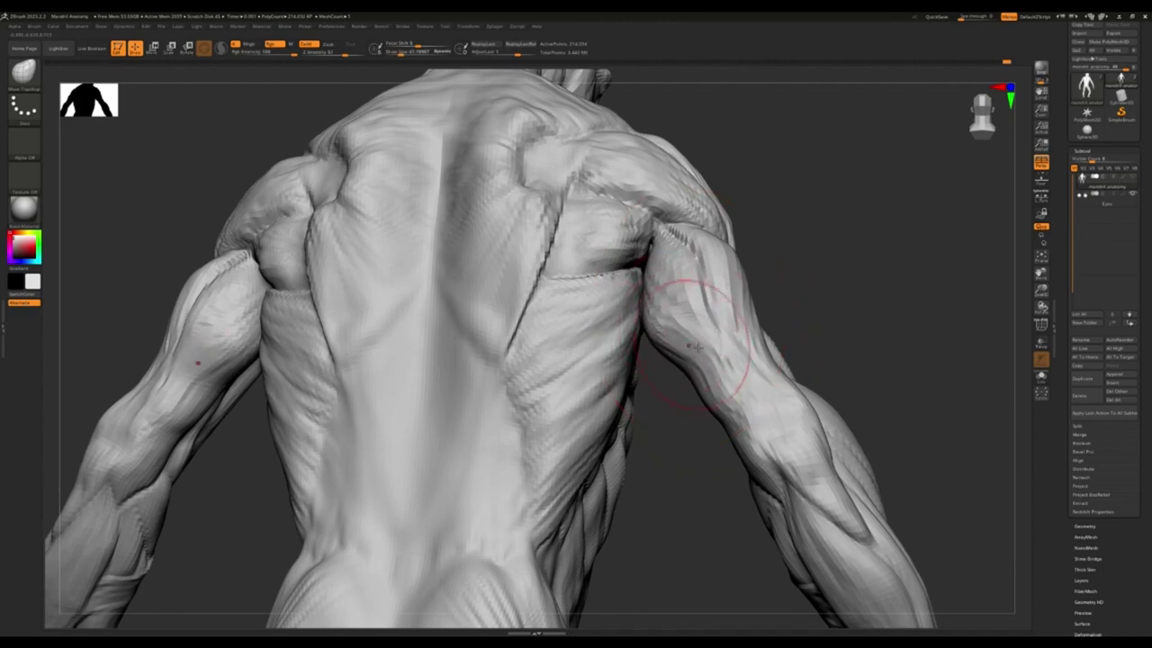
# Sculpt the upper arm and upper back muscles, then work down the forearm to the hand
pyautogui.moveTo(691, 333); pyautogui.dragTo(677, 252)
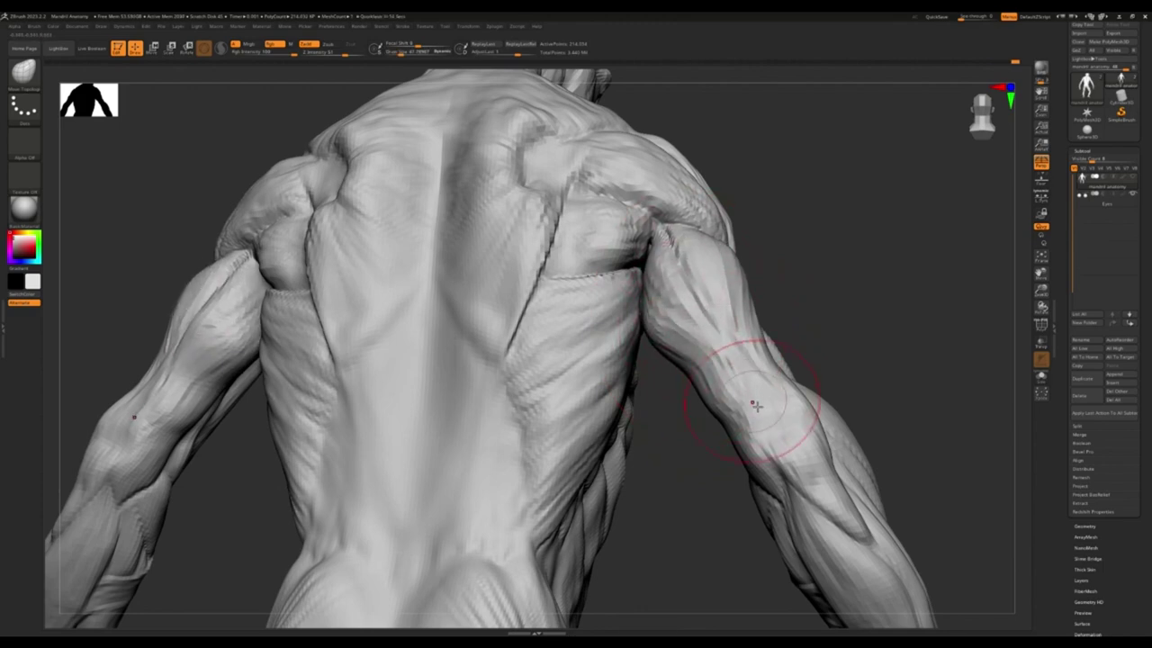
pyautogui.moveTo(725, 393)
pyautogui.mouseDown(button='right')
pyautogui.moveTo(799, 398)
pyautogui.moveTo(797, 463)
pyautogui.mouseUp(button='right')
pyautogui.moveTo(805, 390)
pyautogui.mouseDown(button='right')
pyautogui.moveTo(720, 441)
pyautogui.moveTo(720, 396)
pyautogui.moveTo(704, 380)
pyautogui.moveTo(347, 386)
pyautogui.moveTo(464, 416)
pyautogui.moveTo(480, 399)
pyautogui.moveTo(322, 282)
pyautogui.mouseUp(button='right')
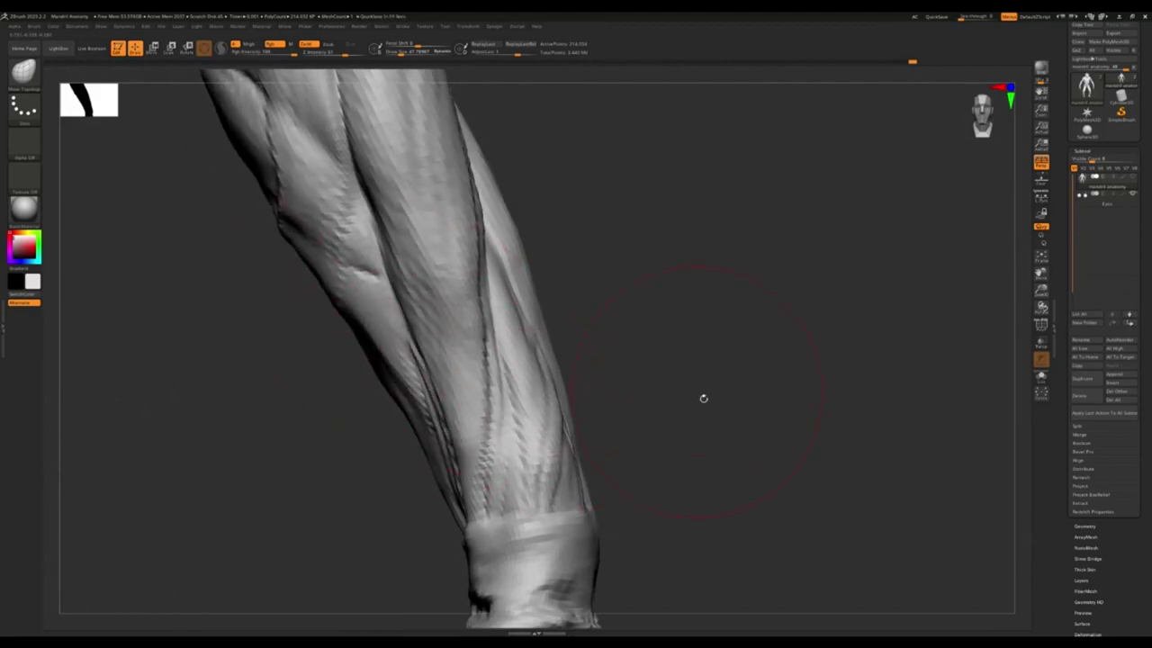
pyautogui.moveTo(693, 297)
pyautogui.mouseDown(button='right')
pyautogui.moveTo(383, 301)
pyautogui.moveTo(437, 270)
pyautogui.moveTo(525, 295)
pyautogui.mouseUp(button='right')
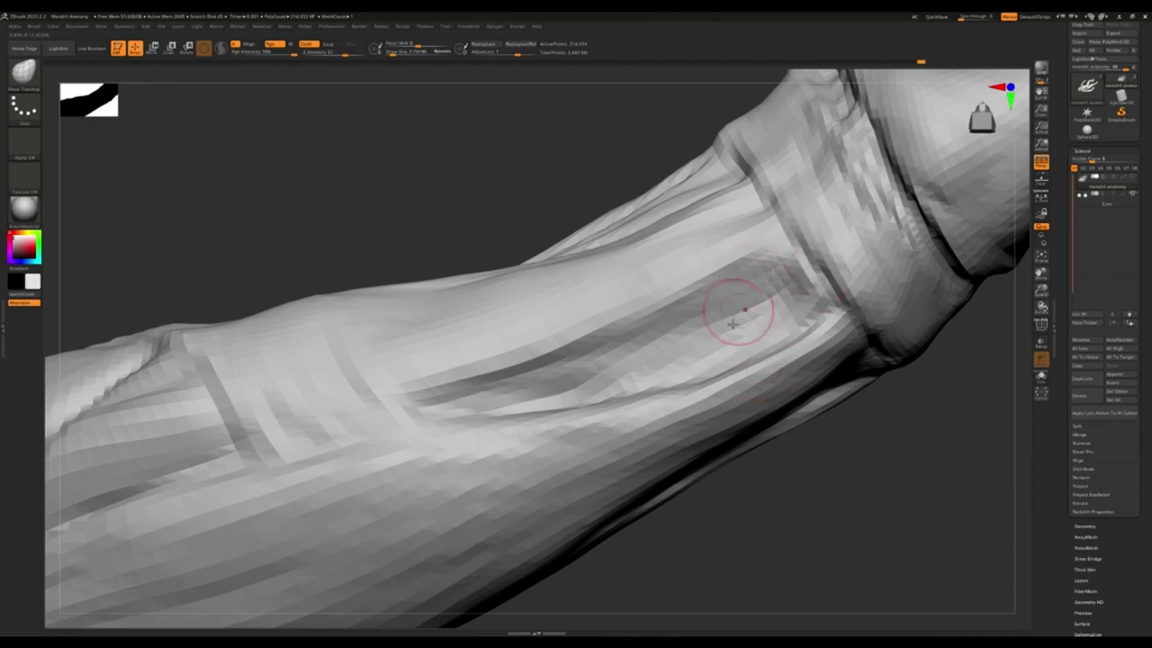
pyautogui.keyDown('ctrl'); pyautogui.moveTo(734, 324); pyautogui.dragTo(707, 275, button='right'); pyautogui.keyUp('ctrl')
pyautogui.moveTo(609, 385)
pyautogui.mouseDown(button='right')
pyautogui.moveTo(569, 425)
pyautogui.moveTo(664, 322)
pyautogui.moveTo(545, 375)
pyautogui.mouseUp(button='right')
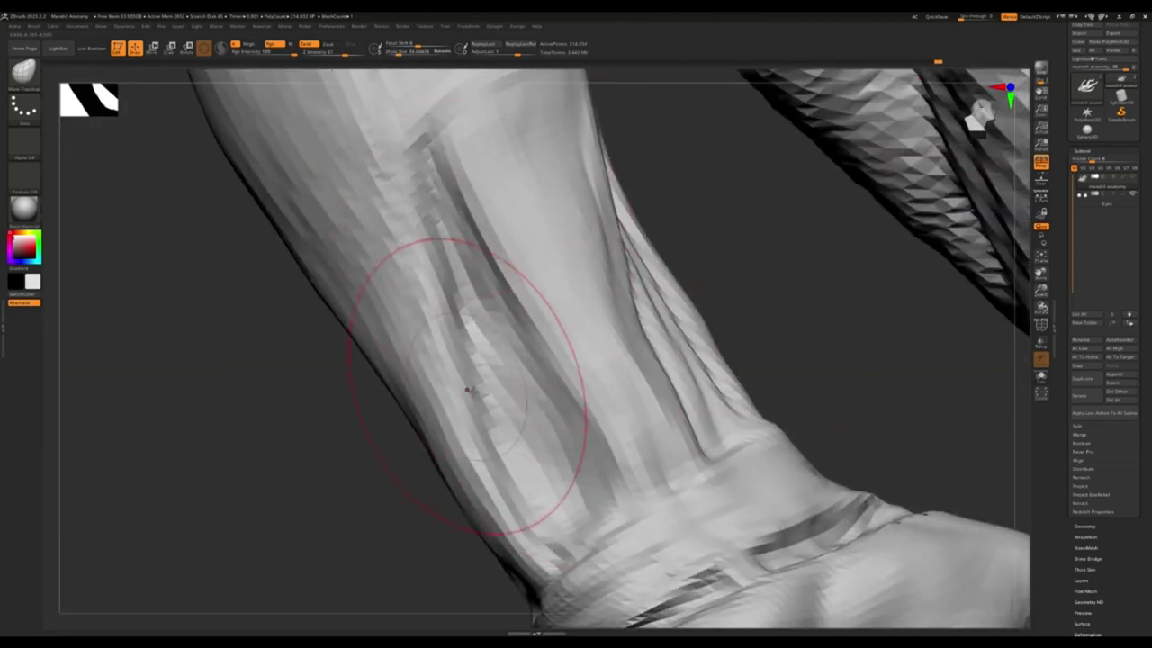
# Refine the forearm, upper arm, chest and ribcage muscles from several angles
pyautogui.moveTo(468, 389)
pyautogui.keyDown('ctrl'); pyautogui.mouseDown(button='right')
pyautogui.moveTo(450, 324)
pyautogui.moveTo(458, 267)
pyautogui.moveTo(306, 414)
pyautogui.mouseUp(button='right'); pyautogui.keyUp('ctrl')
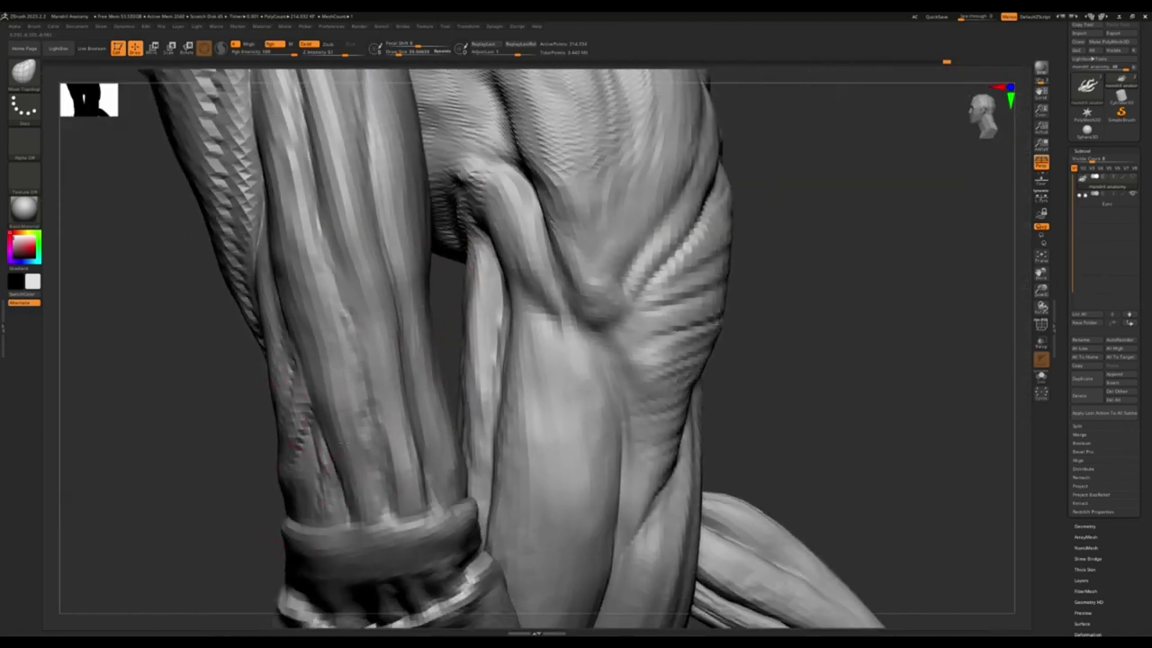
pyautogui.moveTo(423, 477); pyautogui.dragTo(445, 463, button='right')
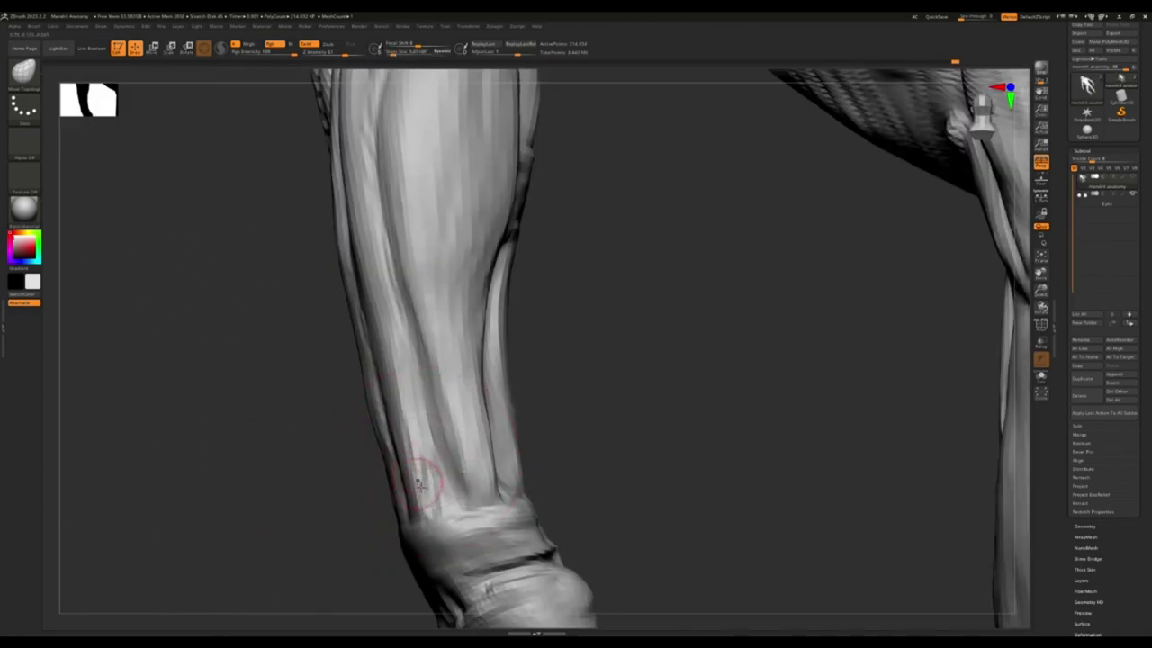
pyautogui.moveTo(402, 432)
pyautogui.mouseDown(button='right')
pyautogui.moveTo(437, 411)
pyautogui.moveTo(430, 447)
pyautogui.moveTo(367, 390)
pyautogui.mouseUp(button='right')
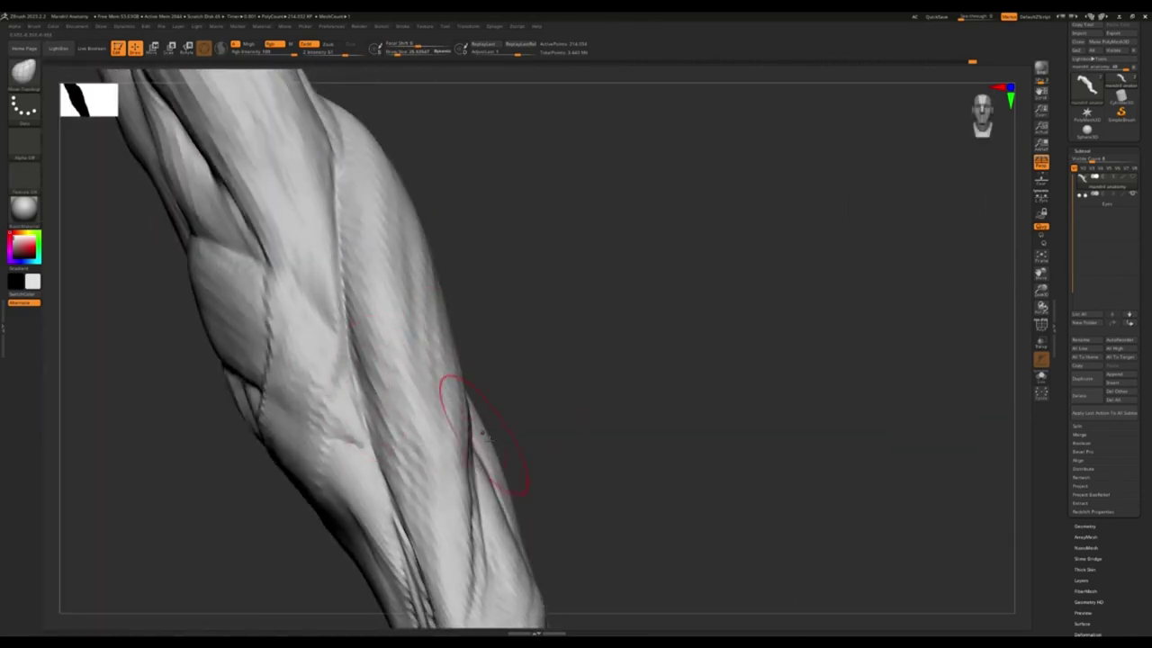
pyautogui.moveTo(482, 434); pyautogui.dragTo(461, 453, button='right')
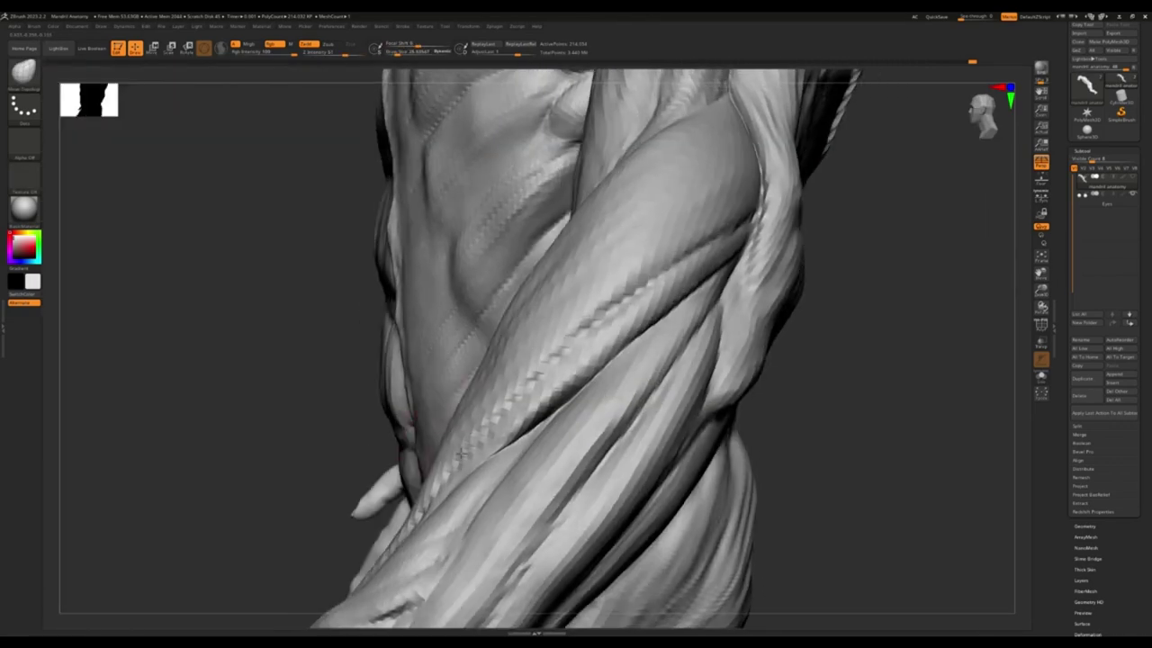
pyautogui.moveTo(552, 276); pyautogui.dragTo(487, 418, button='right')
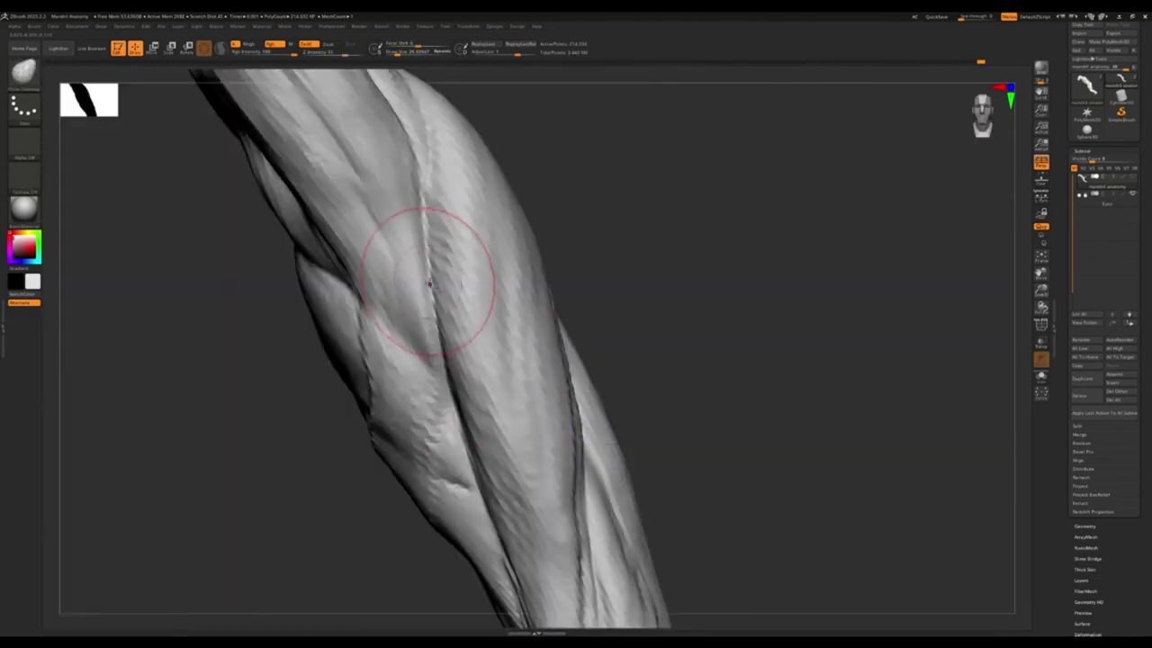
pyautogui.moveTo(429, 284)
pyautogui.mouseDown(button='right')
pyautogui.moveTo(642, 309)
pyautogui.moveTo(604, 257)
pyautogui.moveTo(539, 261)
pyautogui.moveTo(546, 249)
pyautogui.moveTo(441, 405)
pyautogui.mouseUp(button='right')
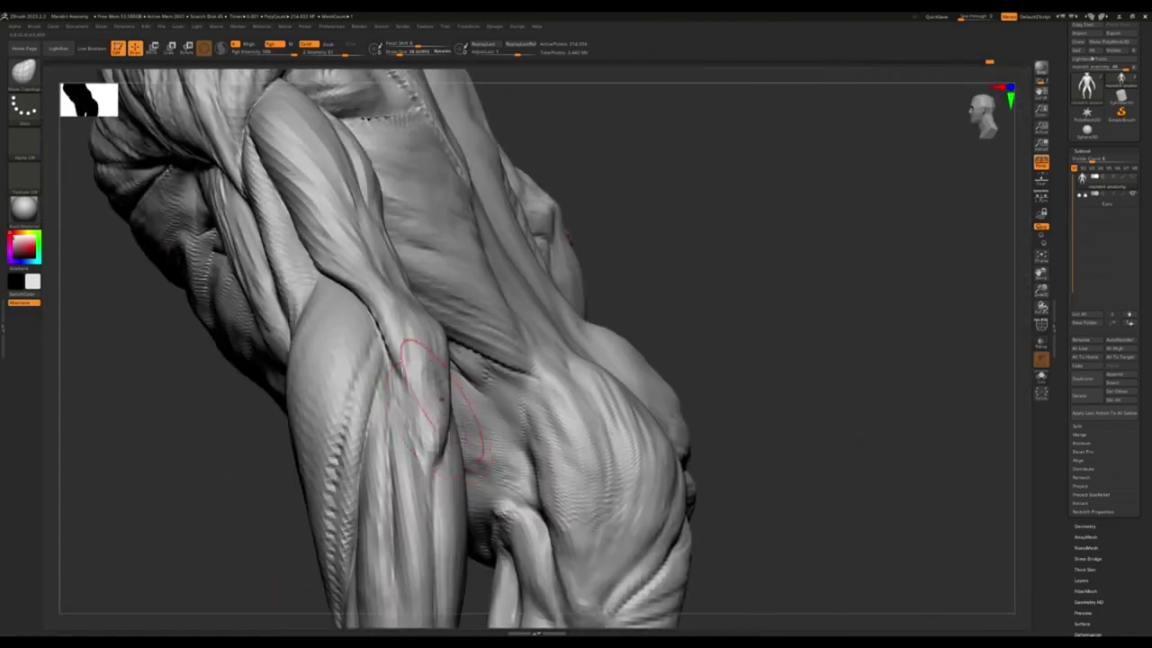
pyautogui.moveTo(422, 360)
pyautogui.mouseDown(button='right')
pyautogui.moveTo(391, 437)
pyautogui.moveTo(437, 324)
pyautogui.moveTo(416, 431)
pyautogui.mouseUp(button='right')
pyautogui.moveTo(409, 284)
pyautogui.mouseDown(button='right')
pyautogui.moveTo(468, 256)
pyautogui.moveTo(502, 266)
pyautogui.mouseUp(button='right')
pyautogui.moveTo(558, 180)
pyautogui.mouseDown(button='right')
pyautogui.moveTo(603, 192)
pyautogui.moveTo(585, 232)
pyautogui.moveTo(629, 261)
pyautogui.moveTo(676, 231)
pyautogui.moveTo(612, 156)
pyautogui.moveTo(666, 194)
pyautogui.moveTo(689, 185)
pyautogui.moveTo(669, 259)
pyautogui.moveTo(504, 216)
pyautogui.moveTo(549, 247)
pyautogui.moveTo(436, 423)
pyautogui.moveTo(405, 316)
pyautogui.mouseUp(button='right')
# Sculpt the neck cords, underside of the jaw, pectorals and front of the shoulder
pyautogui.rightClick(504, 216)
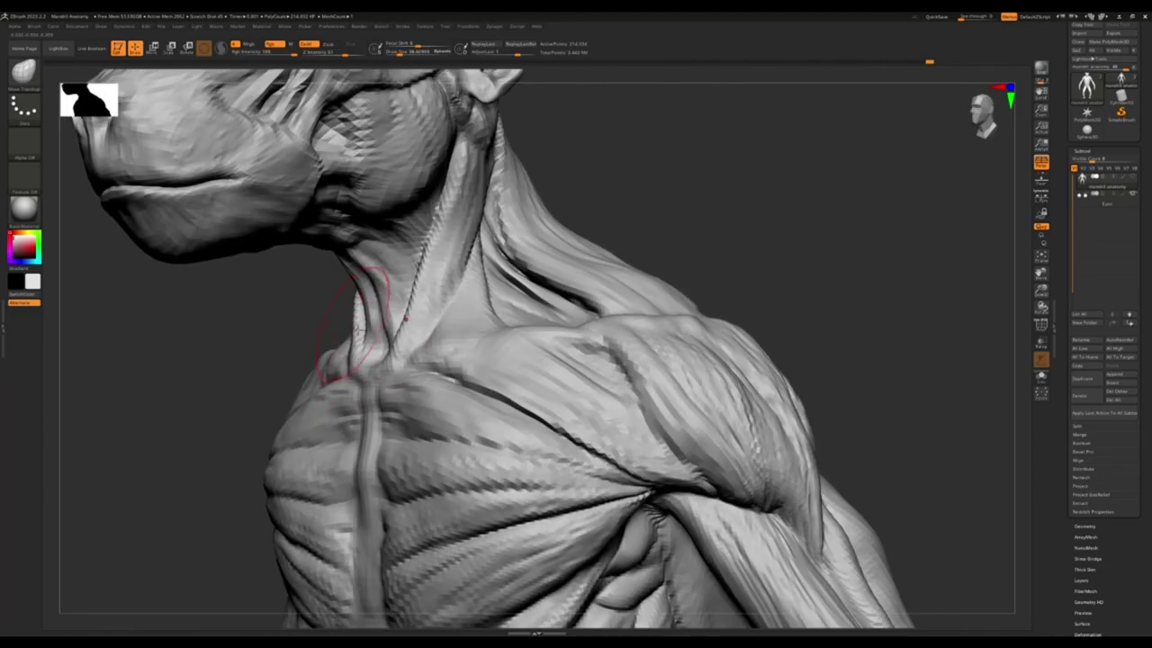
pyautogui.moveTo(322, 375); pyautogui.dragTo(373, 424, button='right')
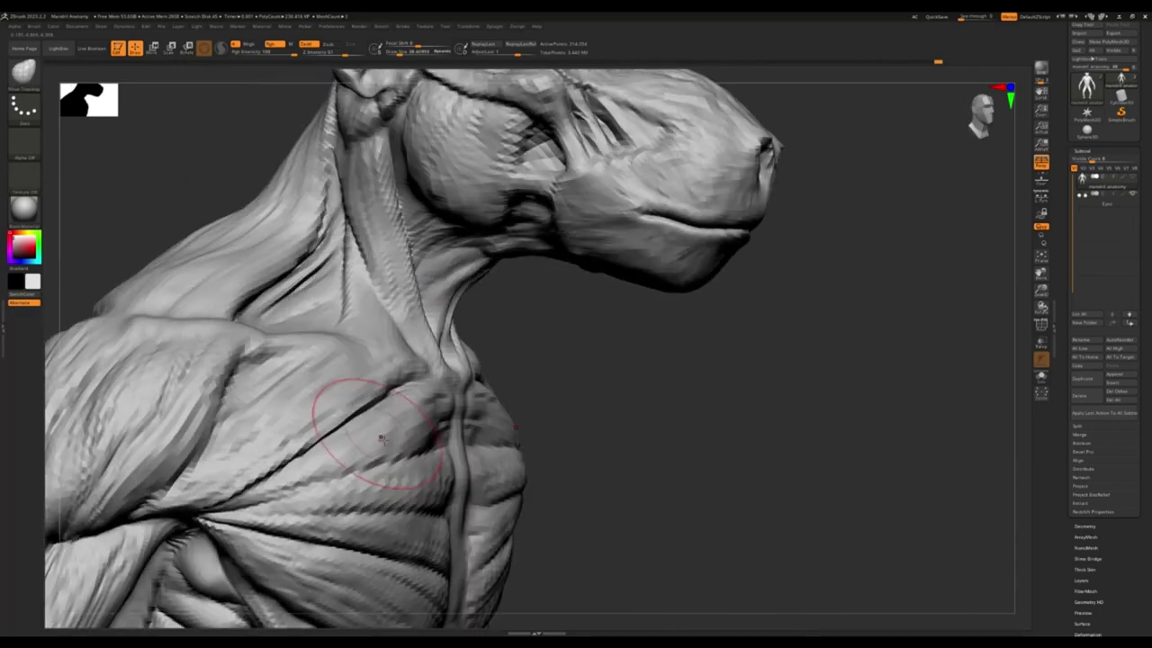
pyautogui.moveTo(423, 455); pyautogui.dragTo(551, 198, button='right')
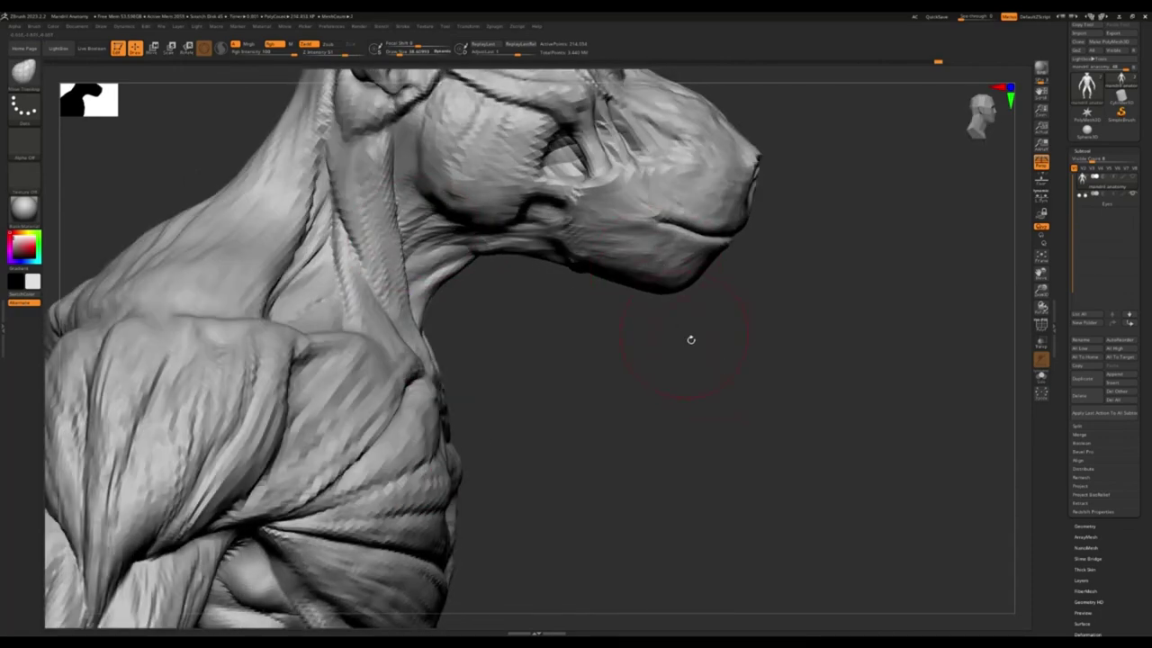
pyautogui.moveTo(722, 350)
pyautogui.mouseDown(button='right')
pyautogui.moveTo(491, 391)
pyautogui.moveTo(553, 348)
pyautogui.moveTo(657, 472)
pyautogui.moveTo(637, 385)
pyautogui.moveTo(805, 494)
pyautogui.moveTo(912, 404)
pyautogui.moveTo(754, 274)
pyautogui.mouseUp(button='right')
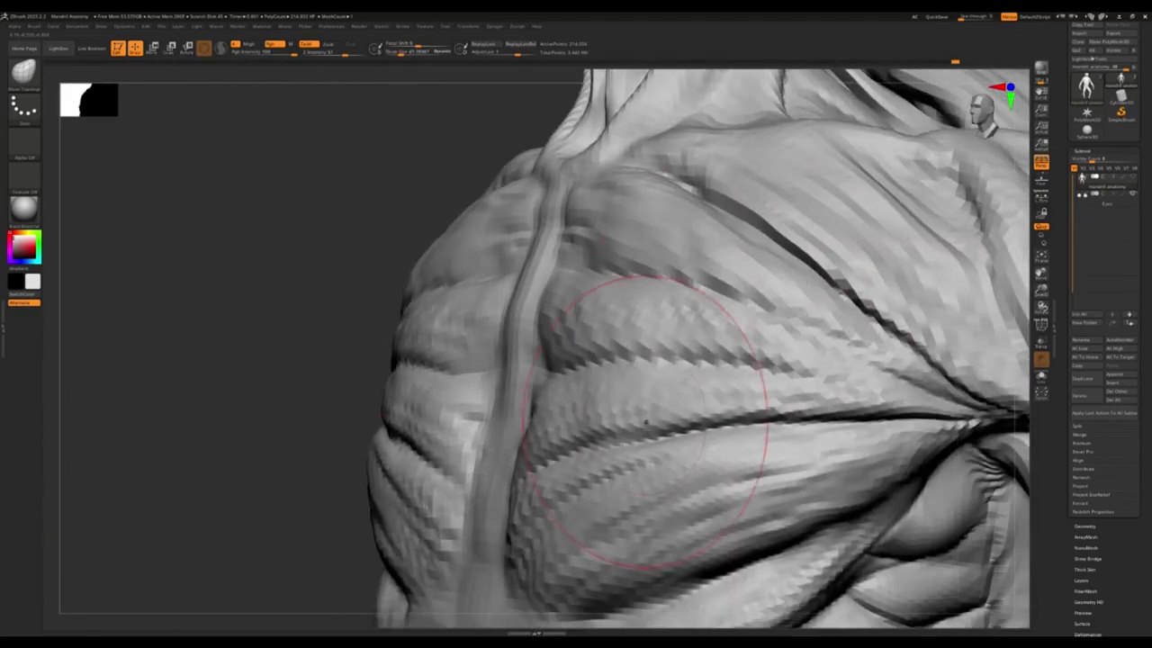
pyautogui.moveTo(656, 438); pyautogui.dragTo(774, 431, button='right')
pyautogui.moveTo(684, 335)
pyautogui.mouseDown(button='right')
pyautogui.moveTo(729, 302)
pyautogui.moveTo(604, 505)
pyautogui.moveTo(617, 399)
pyautogui.moveTo(656, 378)
pyautogui.moveTo(610, 477)
pyautogui.moveTo(615, 402)
pyautogui.mouseUp(button='right')
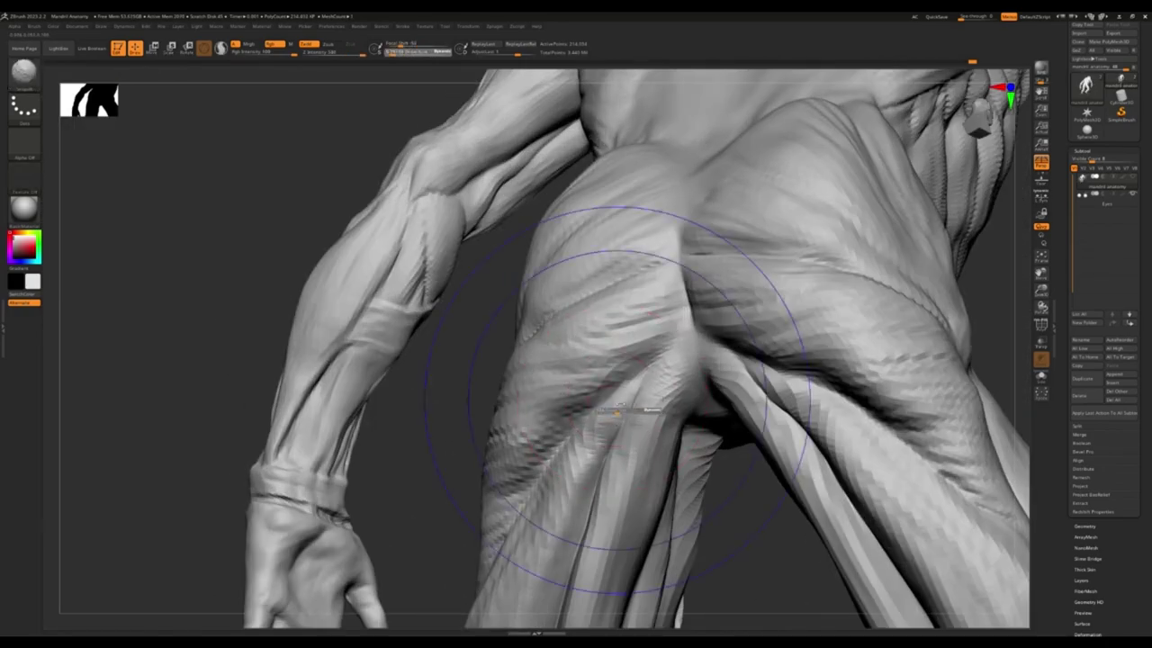
# Shrink the brush and refine the chest, left shoulder and rib forms
pyautogui.press('[')
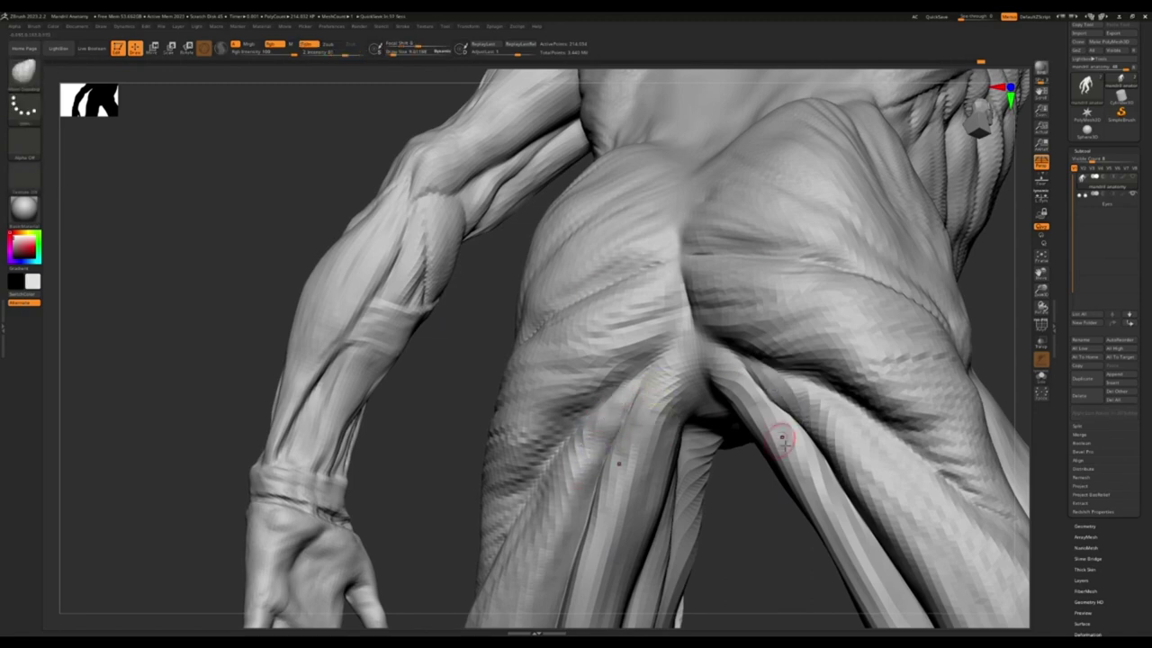
pyautogui.moveTo(781, 441)
pyautogui.mouseDown(button='right')
pyautogui.moveTo(671, 423)
pyautogui.moveTo(477, 418)
pyautogui.mouseUp(button='right')
pyautogui.moveTo(393, 323)
pyautogui.mouseDown(button='right')
pyautogui.moveTo(342, 338)
pyautogui.moveTo(411, 333)
pyautogui.moveTo(481, 432)
pyautogui.moveTo(412, 411)
pyautogui.moveTo(488, 476)
pyautogui.moveTo(450, 349)
pyautogui.moveTo(542, 326)
pyautogui.mouseUp(button='right')
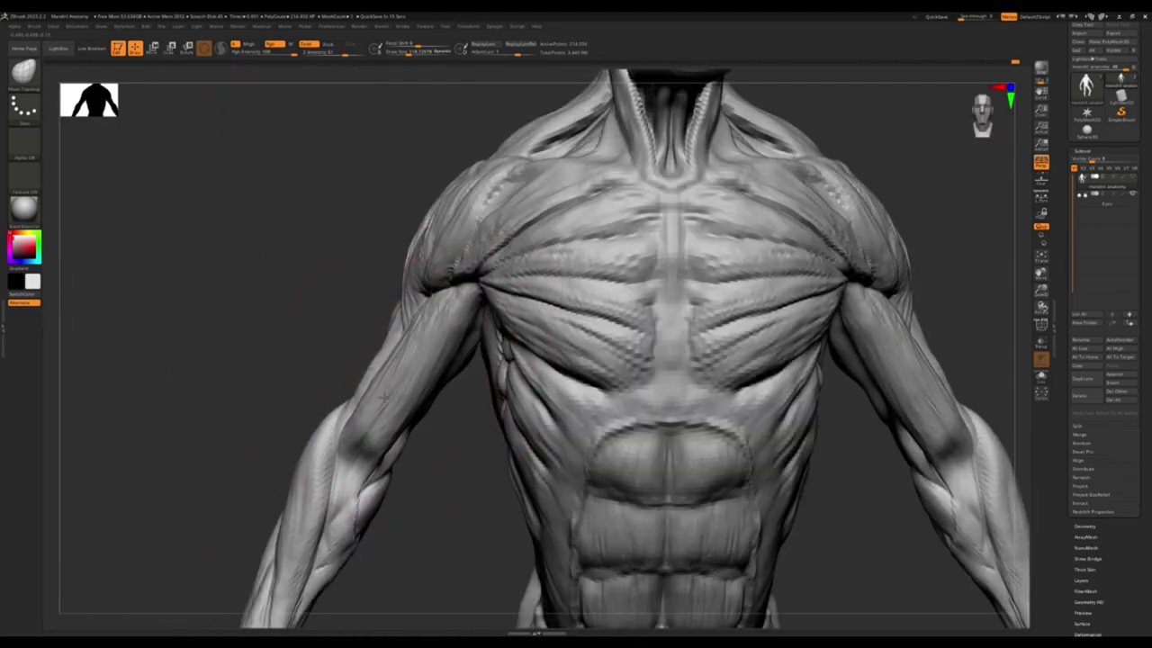
pyautogui.moveTo(383, 396)
pyautogui.mouseDown(button='right')
pyautogui.moveTo(423, 378)
pyautogui.moveTo(396, 338)
pyautogui.moveTo(479, 387)
pyautogui.moveTo(426, 376)
pyautogui.moveTo(540, 351)
pyautogui.mouseUp(button='right')
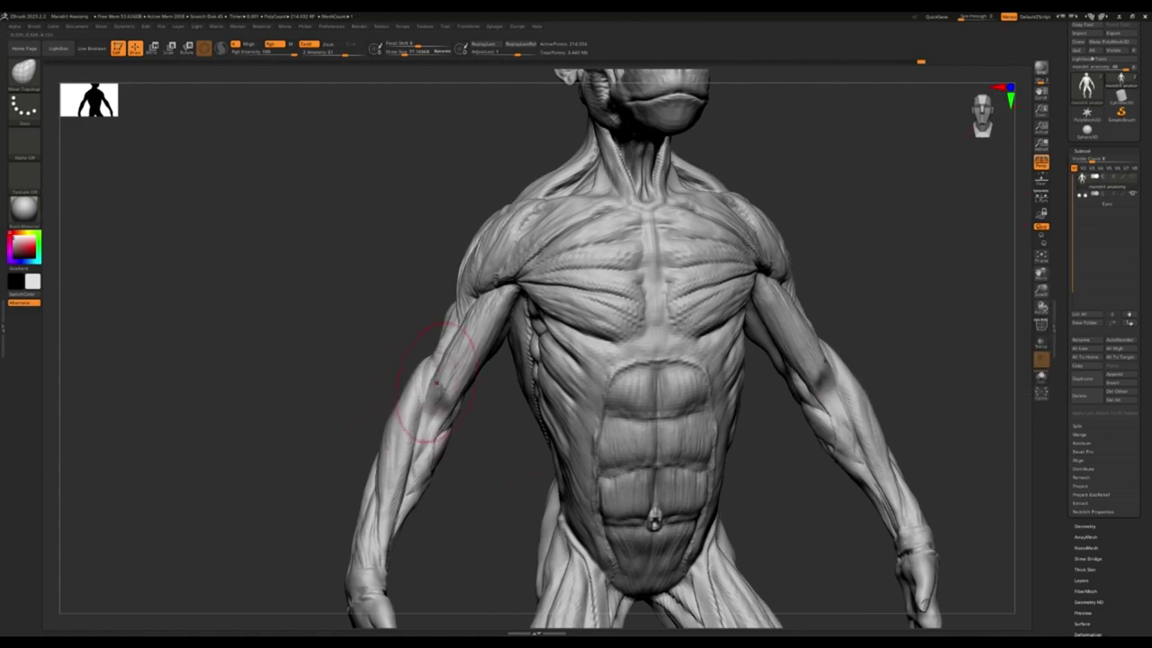
pyautogui.moveTo(518, 438); pyautogui.dragTo(449, 411, button='right')
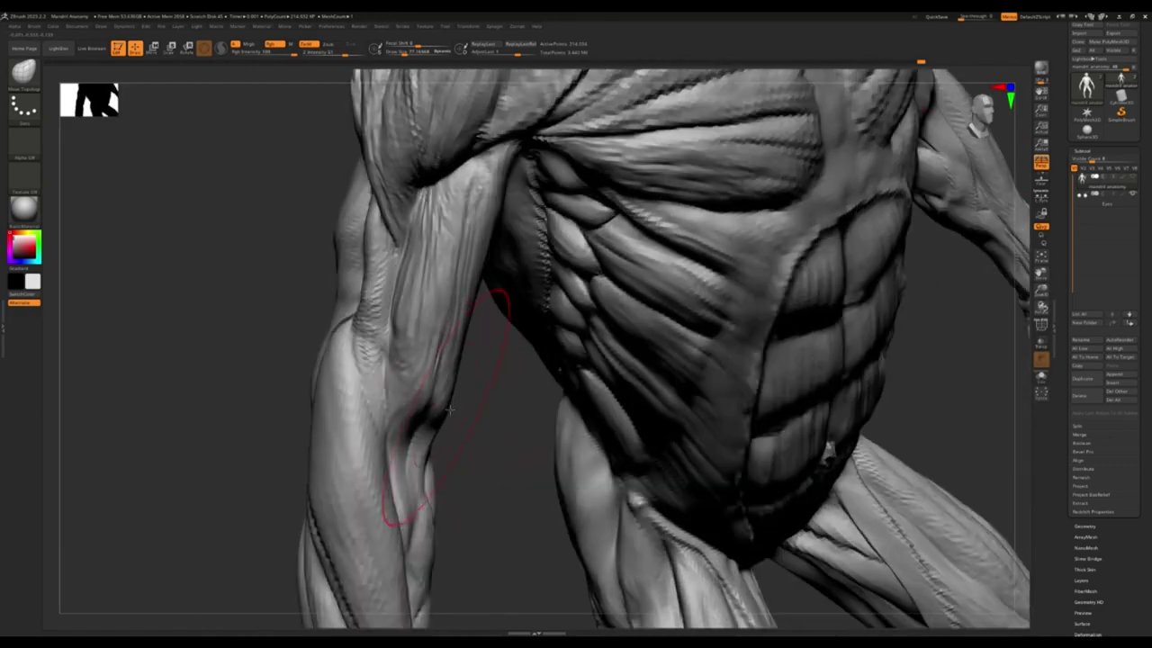
pyautogui.moveTo(462, 372); pyautogui.dragTo(403, 367, button='right')
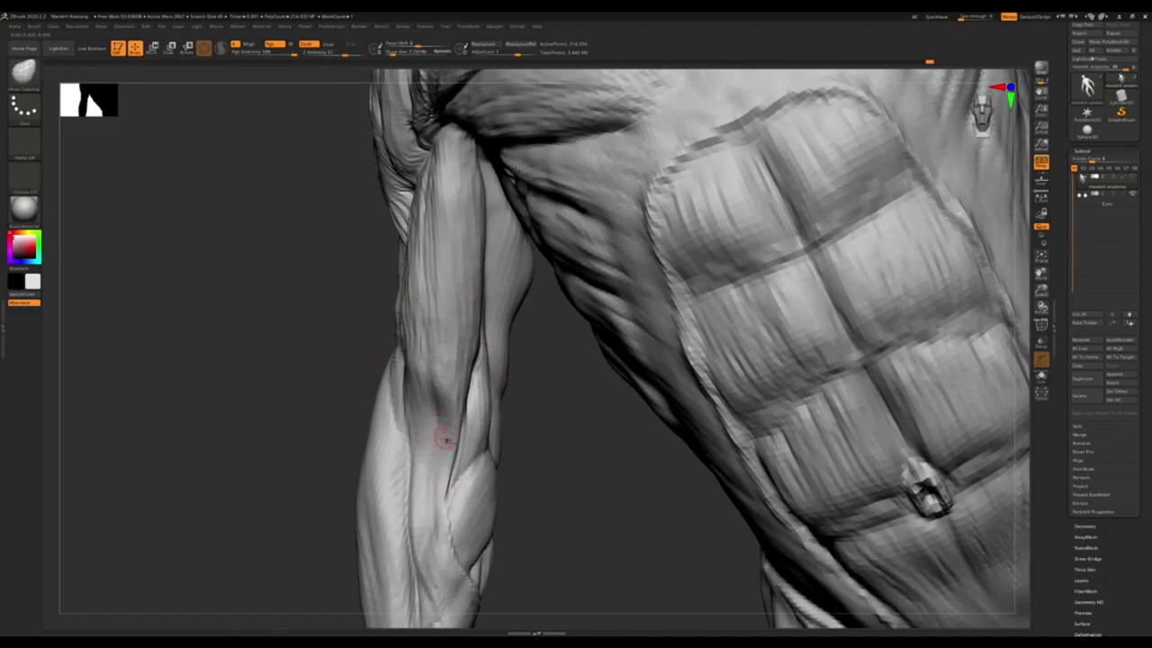
# Sculpt the ribs, abdominals and forearm, checking the arm and ribcage from several angles
pyautogui.moveTo(445, 438); pyautogui.dragTo(464, 463, button='right')
pyautogui.moveTo(432, 403); pyautogui.dragTo(418, 432, button='right')
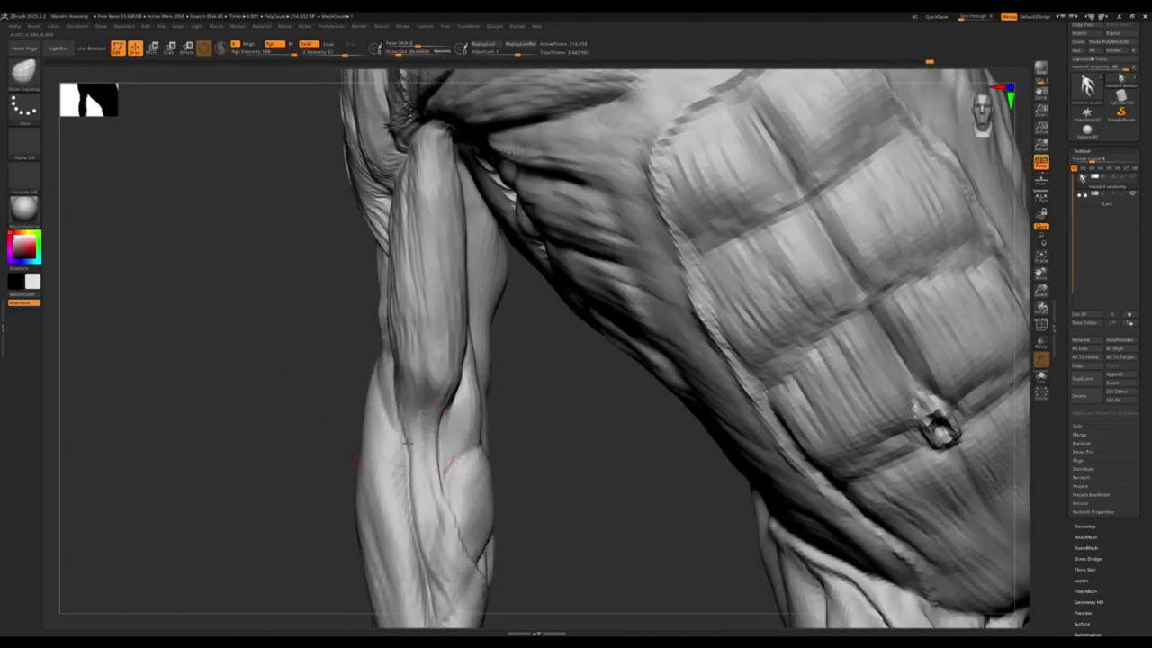
pyautogui.moveTo(400, 476); pyautogui.dragTo(482, 437, button='right')
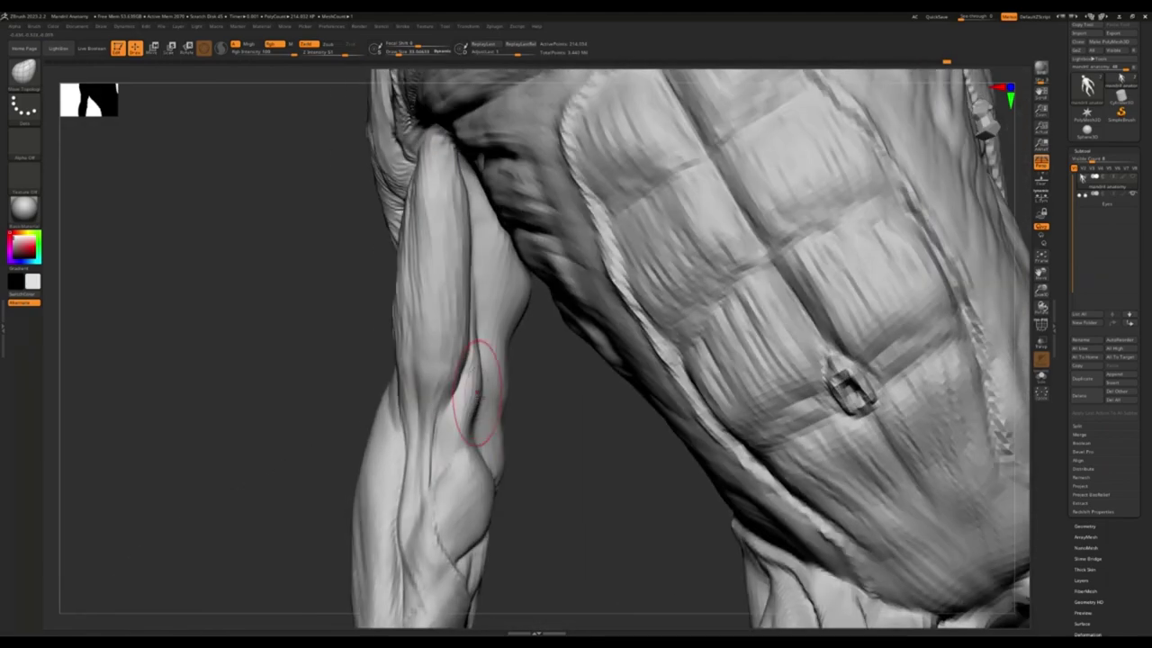
pyautogui.moveTo(477, 386)
pyautogui.mouseDown(button='right')
pyautogui.moveTo(488, 425)
pyautogui.moveTo(484, 408)
pyautogui.moveTo(504, 414)
pyautogui.moveTo(513, 450)
pyautogui.moveTo(450, 350)
pyautogui.moveTo(472, 385)
pyautogui.moveTo(461, 432)
pyautogui.mouseUp(button='right')
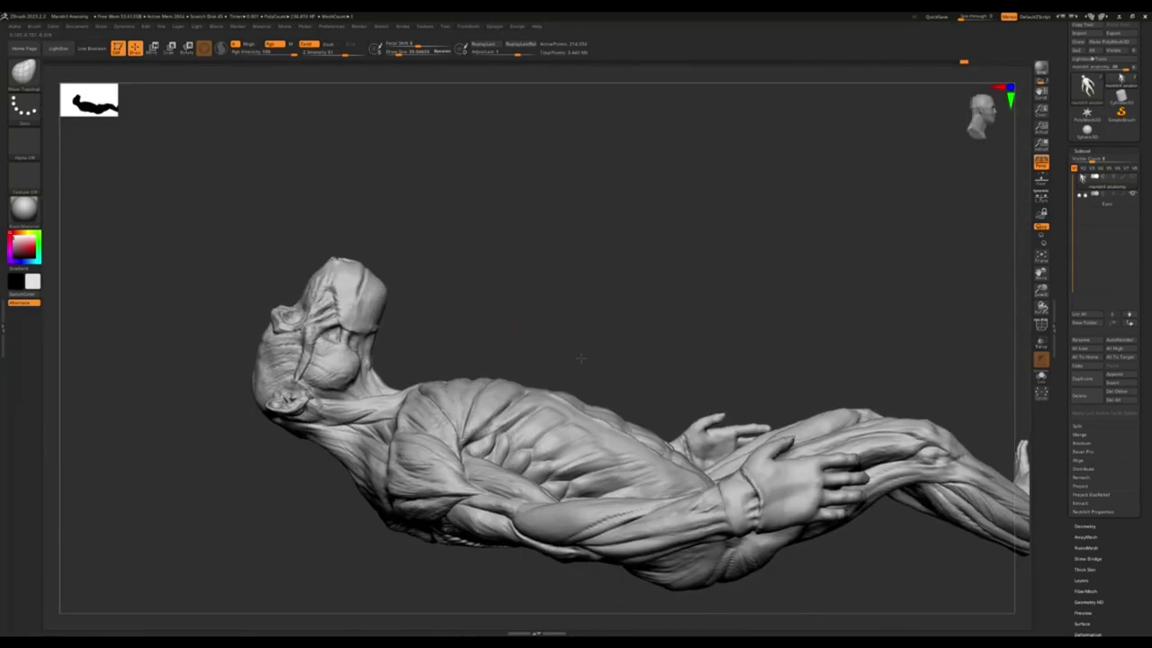
pyautogui.moveTo(581, 357)
pyautogui.mouseDown()
pyautogui.moveTo(442, 419)
pyautogui.moveTo(359, 438)
pyautogui.moveTo(363, 455)
pyautogui.moveTo(543, 321)
pyautogui.moveTo(351, 518)
pyautogui.mouseUp()
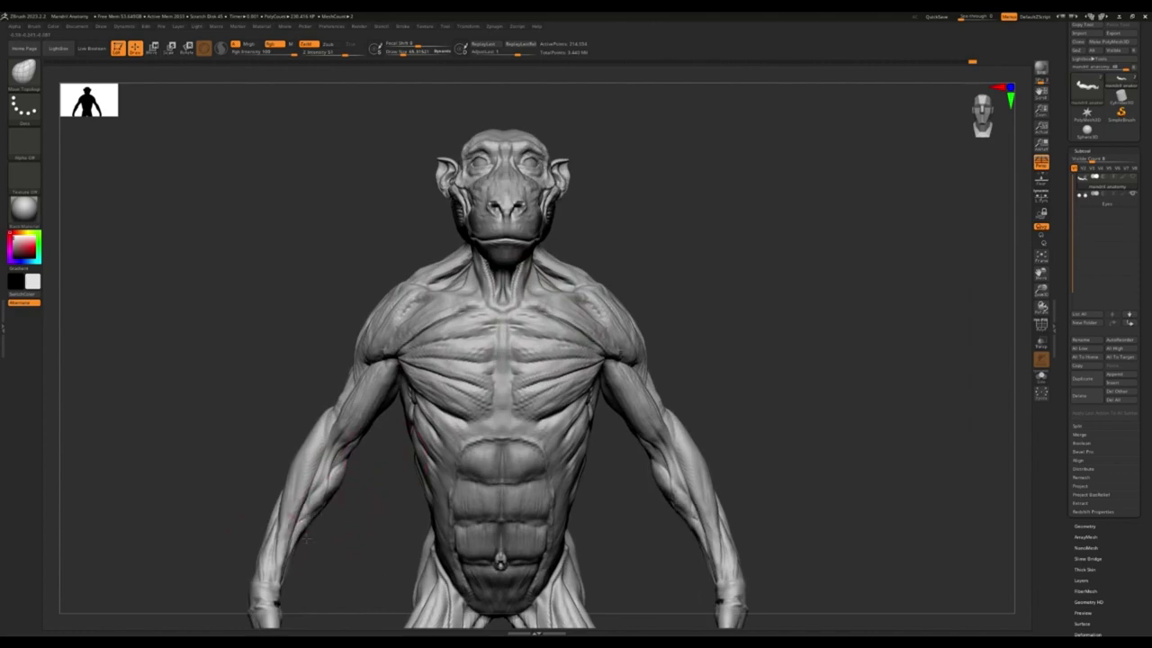
pyautogui.moveTo(342, 432)
pyautogui.mouseDown()
pyautogui.moveTo(344, 402)
pyautogui.moveTo(497, 386)
pyautogui.moveTo(402, 289)
pyautogui.moveTo(500, 308)
pyautogui.moveTo(489, 270)
pyautogui.moveTo(637, 192)
pyautogui.moveTo(627, 209)
pyautogui.moveTo(629, 144)
pyautogui.moveTo(612, 234)
pyautogui.moveTo(616, 293)
pyautogui.mouseUp()
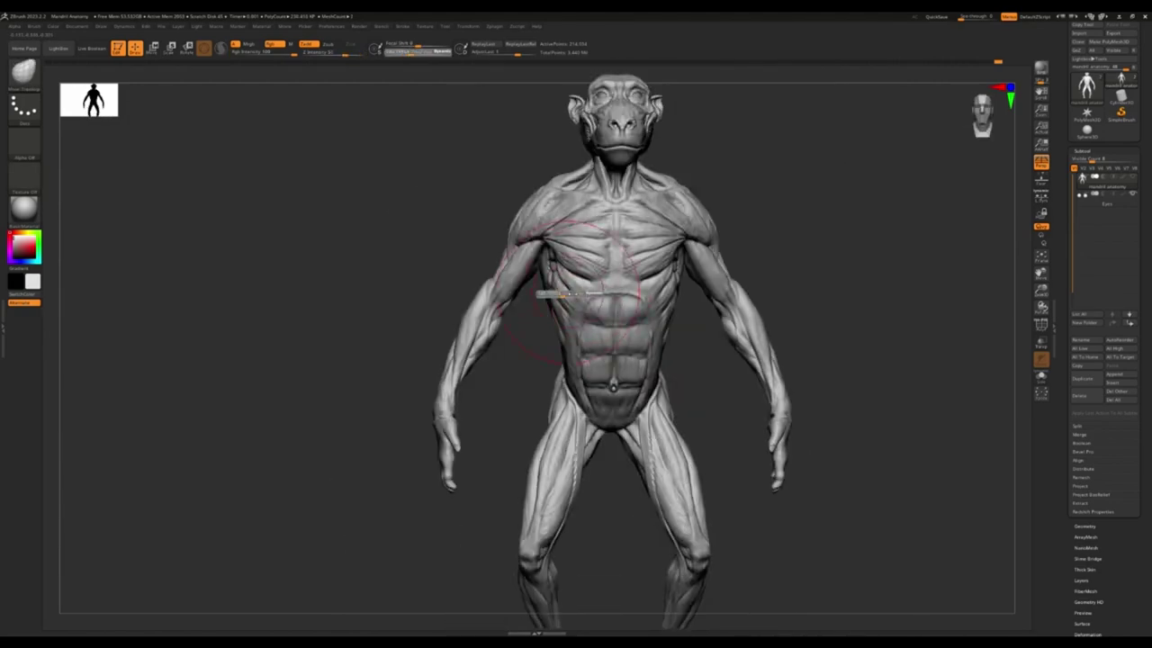
pyautogui.moveTo(675, 270)
pyautogui.mouseDown()
pyautogui.moveTo(576, 360)
pyautogui.moveTo(559, 333)
pyautogui.moveTo(618, 488)
pyautogui.moveTo(576, 378)
pyautogui.moveTo(618, 309)
pyautogui.moveTo(630, 308)
pyautogui.mouseUp()
# Mask the body except one arm and move that arm into a new pose
pyautogui.press('b')
pyautogui.press('c')
pyautogui.press('b')
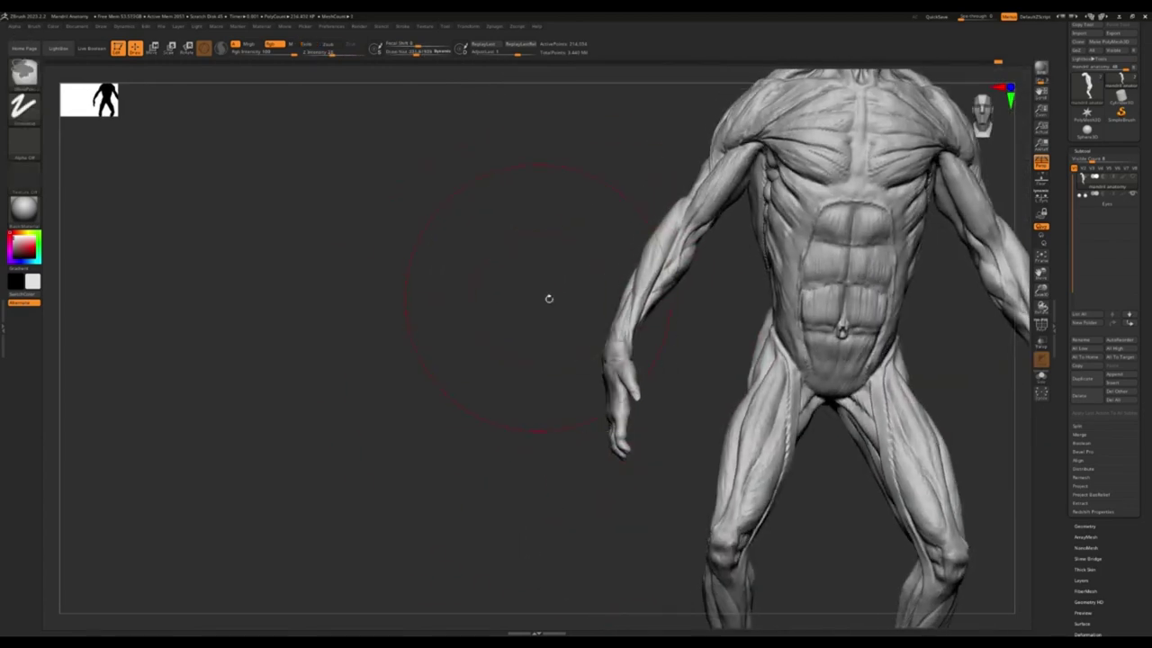
pyautogui.keyDown('alt'); pyautogui.click(666, 245); pyautogui.keyUp('alt')
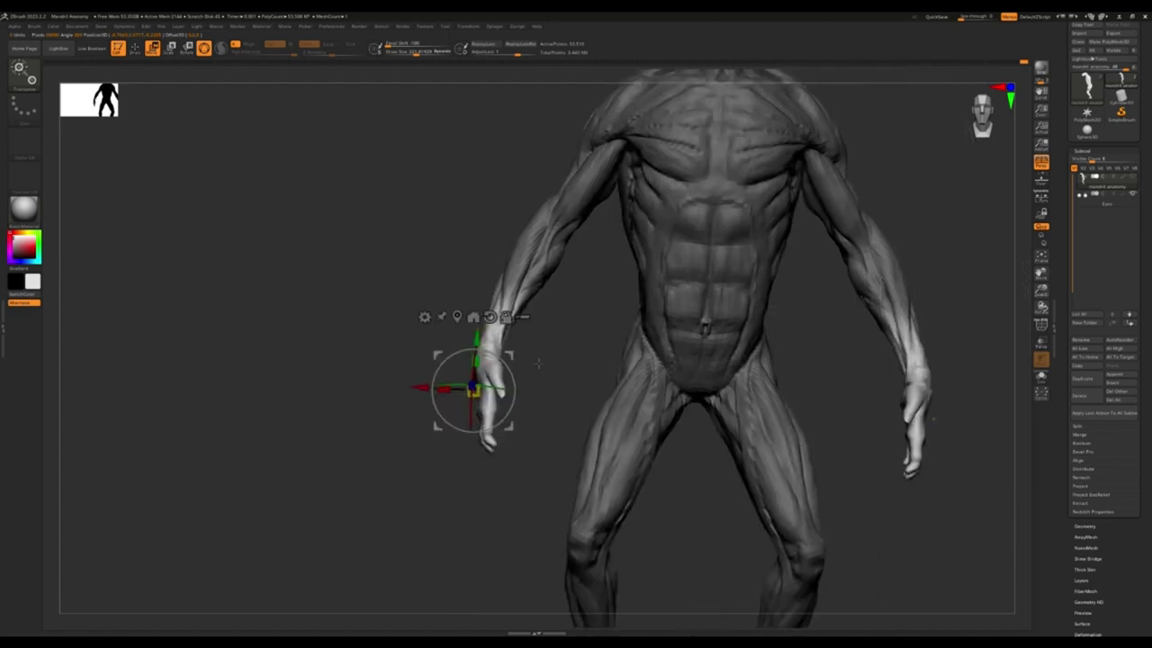
pyautogui.press('f')
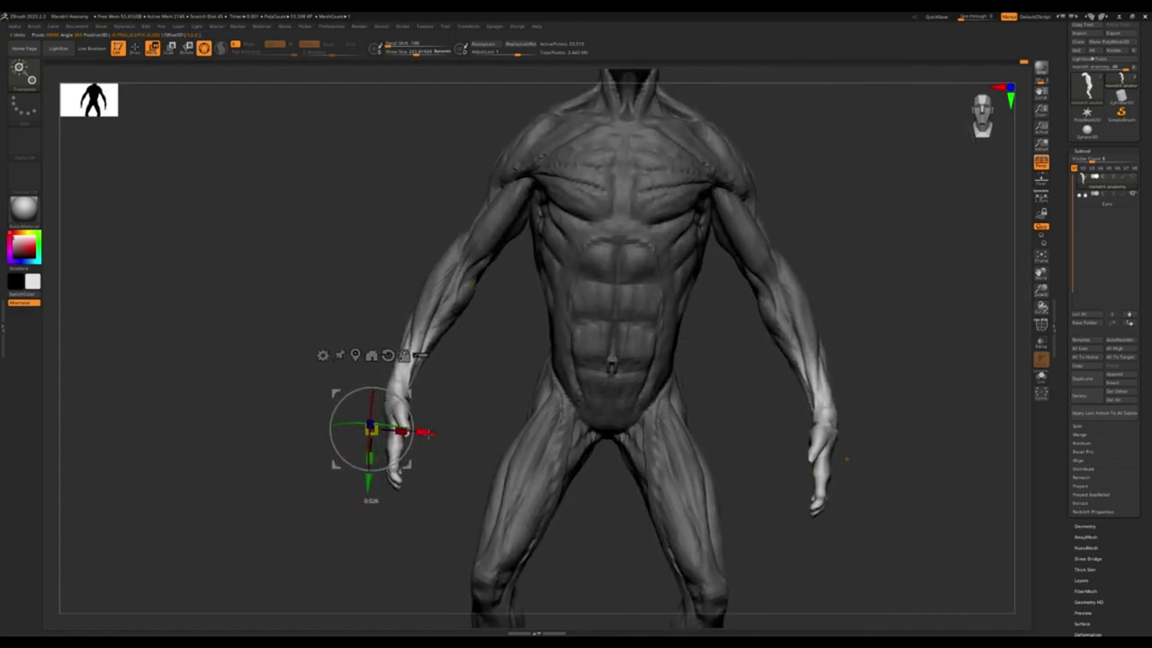
pyautogui.press('q')
# Resize the brush and refine the forearm, back of the shoulder and neck
pyautogui.moveTo(424, 434)
pyautogui.mouseDown()
pyautogui.moveTo(418, 420)
pyautogui.moveTo(581, 268)
pyautogui.moveTo(560, 264)
pyautogui.mouseUp()
pyautogui.press('f')
pyautogui.press('s')
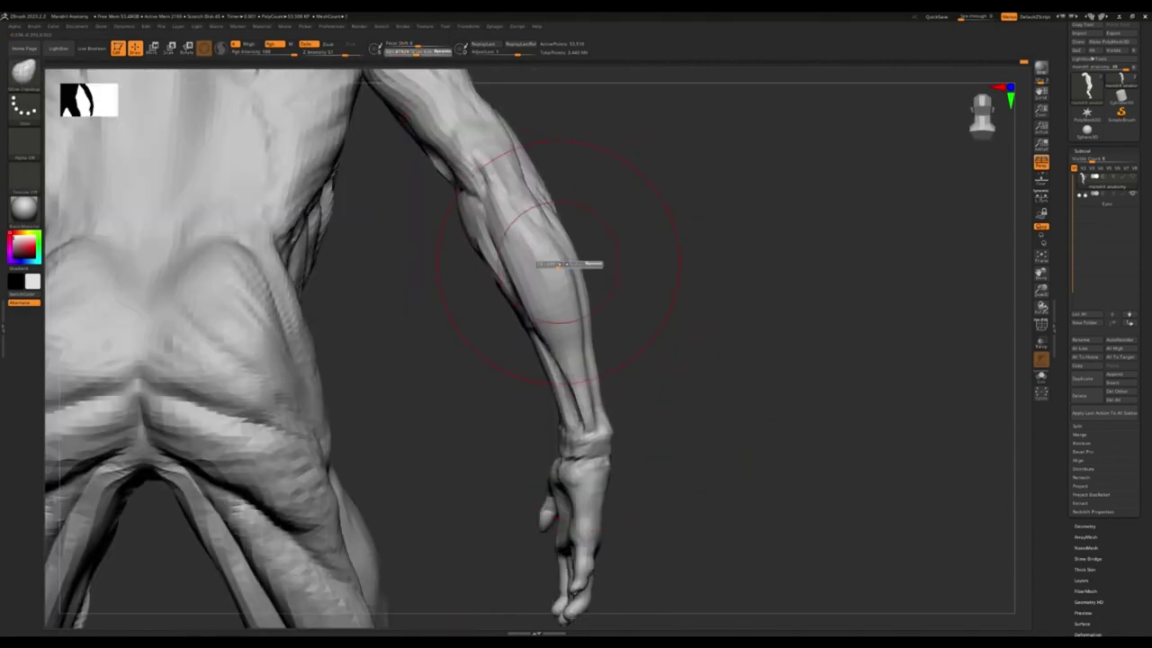
pyautogui.moveTo(559, 264)
pyautogui.keyDown('ctrl'); pyautogui.mouseDown(button='right')
pyautogui.moveTo(366, 308)
pyautogui.moveTo(515, 405)
pyautogui.moveTo(547, 412)
pyautogui.moveTo(322, 399)
pyautogui.moveTo(353, 486)
pyautogui.moveTo(342, 423)
pyautogui.mouseUp(button='right'); pyautogui.keyUp('ctrl')
pyautogui.moveTo(629, 378)
pyautogui.keyDown('alt'); pyautogui.mouseDown(button='right')
pyautogui.moveTo(790, 359)
pyautogui.moveTo(630, 360)
pyautogui.mouseUp(button='right'); pyautogui.keyUp('alt')
pyautogui.moveTo(610, 261)
pyautogui.keyDown('ctrl'); pyautogui.mouseDown(button='right')
pyautogui.moveTo(549, 271)
pyautogui.moveTo(696, 311)
pyautogui.moveTo(666, 270)
pyautogui.moveTo(707, 318)
pyautogui.moveTo(767, 298)
pyautogui.moveTo(712, 270)
pyautogui.moveTo(694, 361)
pyautogui.mouseUp(button='right'); pyautogui.keyUp('ctrl')
# Sculpt the shoulder, deltoid, ribs and abdominal forms, reviewing the whole figure from several angles
pyautogui.moveTo(643, 389); pyautogui.dragTo(576, 333, button='right')
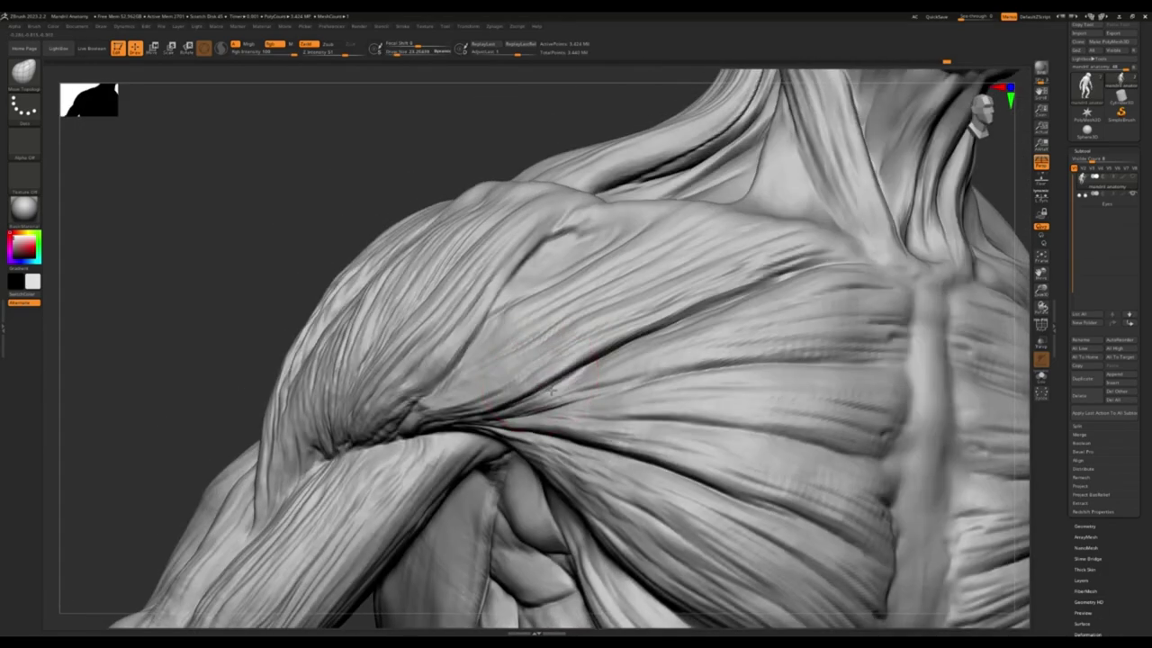
pyautogui.moveTo(720, 306); pyautogui.dragTo(576, 387, button='right')
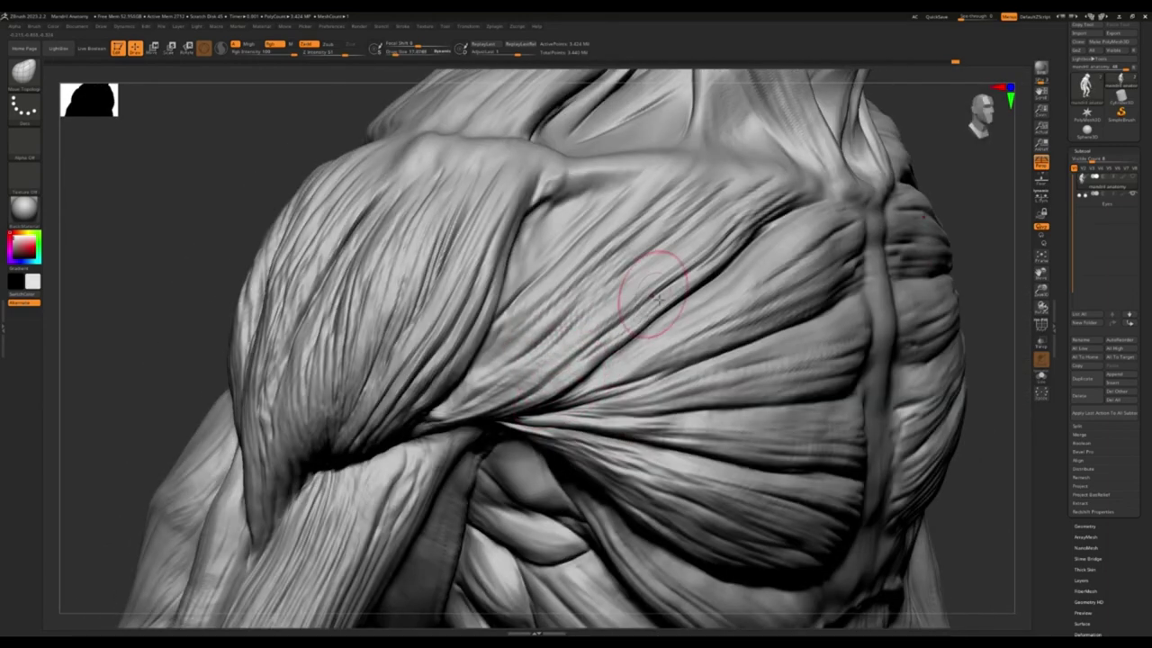
pyautogui.moveTo(570, 364)
pyautogui.mouseDown(button='right')
pyautogui.moveTo(646, 430)
pyautogui.moveTo(639, 333)
pyautogui.mouseUp(button='right')
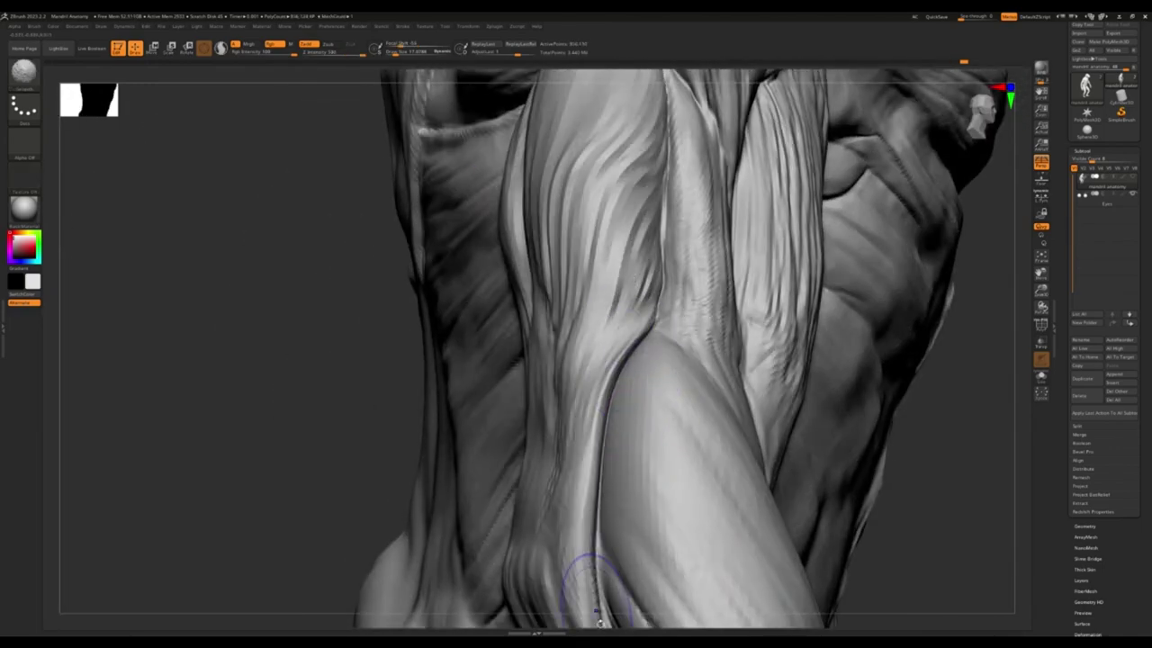
pyautogui.moveTo(688, 293)
pyautogui.mouseDown(button='right')
pyautogui.moveTo(638, 278)
pyautogui.moveTo(551, 293)
pyautogui.mouseUp(button='right')
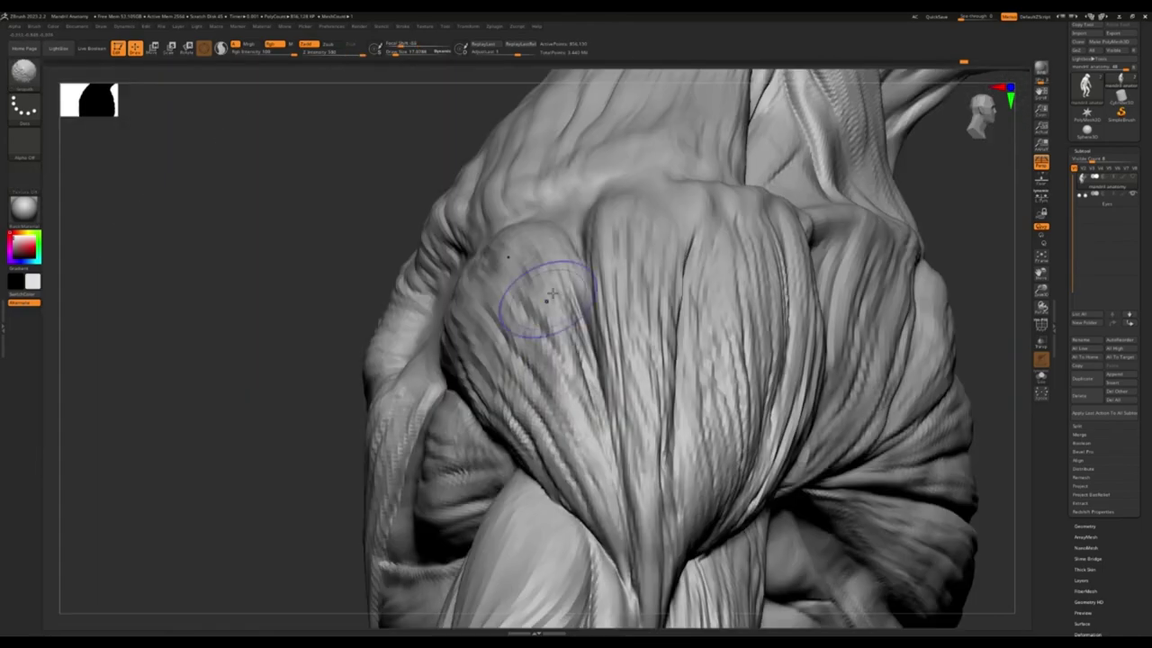
pyautogui.moveTo(565, 440)
pyautogui.mouseDown(button='right')
pyautogui.moveTo(586, 514)
pyautogui.moveTo(658, 470)
pyautogui.moveTo(732, 386)
pyautogui.moveTo(681, 282)
pyautogui.moveTo(591, 258)
pyautogui.moveTo(630, 297)
pyautogui.moveTo(732, 334)
pyautogui.moveTo(468, 467)
pyautogui.mouseUp(button='right')
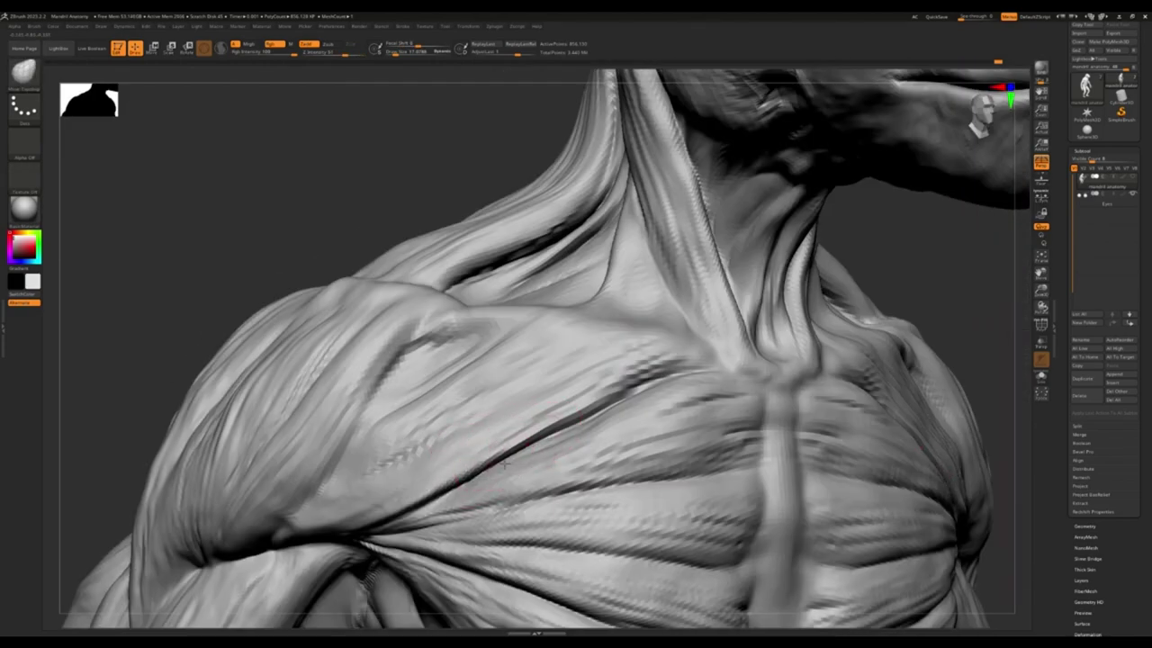
pyautogui.moveTo(606, 398)
pyautogui.mouseDown(button='right')
pyautogui.moveTo(571, 381)
pyautogui.moveTo(552, 288)
pyautogui.moveTo(611, 447)
pyautogui.moveTo(476, 411)
pyautogui.moveTo(548, 438)
pyautogui.moveTo(552, 352)
pyautogui.moveTo(557, 524)
pyautogui.moveTo(652, 278)
pyautogui.mouseUp(button='right')
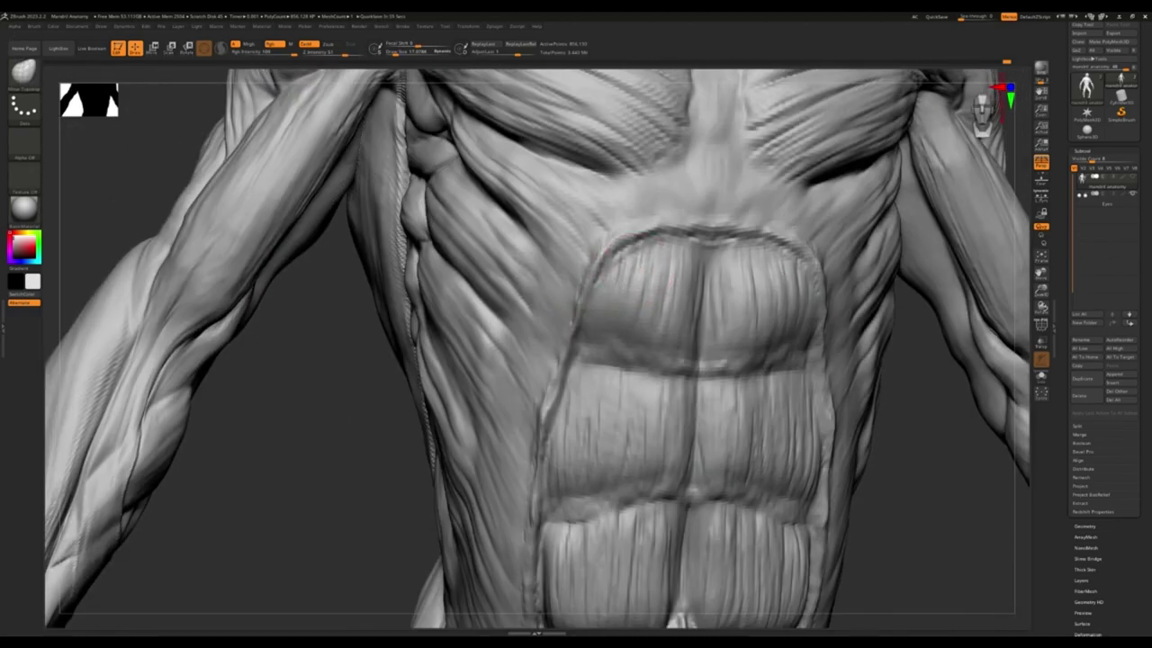
pyautogui.moveTo(640, 222)
pyautogui.mouseDown(button='right')
pyautogui.moveTo(627, 334)
pyautogui.moveTo(585, 337)
pyautogui.moveTo(630, 335)
pyautogui.moveTo(636, 400)
pyautogui.moveTo(597, 386)
pyautogui.moveTo(571, 391)
pyautogui.moveTo(589, 382)
pyautogui.mouseUp(button='right')
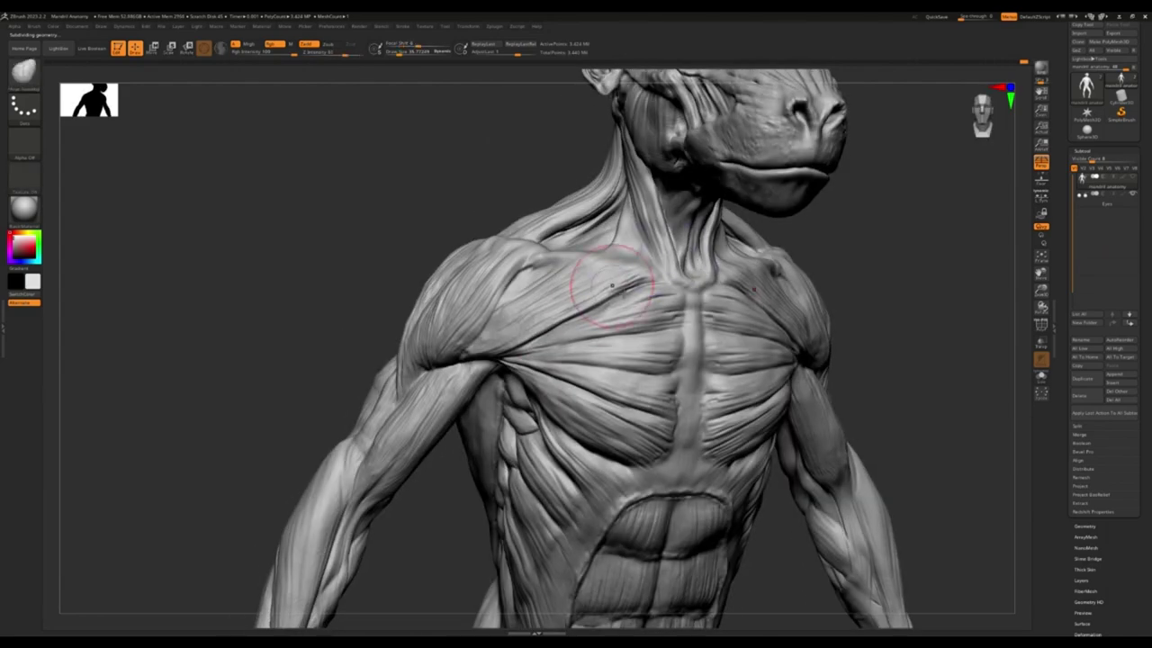
pyautogui.moveTo(612, 286)
pyautogui.mouseDown(button='right')
pyautogui.moveTo(501, 296)
pyautogui.moveTo(424, 326)
pyautogui.moveTo(504, 360)
pyautogui.moveTo(540, 243)
pyautogui.moveTo(419, 342)
pyautogui.moveTo(435, 298)
pyautogui.moveTo(489, 244)
pyautogui.moveTo(547, 253)
pyautogui.moveTo(510, 413)
pyautogui.moveTo(376, 303)
pyautogui.moveTo(527, 309)
pyautogui.moveTo(488, 321)
pyautogui.moveTo(617, 378)
pyautogui.moveTo(612, 413)
pyautogui.moveTo(555, 414)
pyautogui.moveTo(548, 455)
pyautogui.moveTo(472, 504)
pyautogui.mouseUp(button='right')
# Subtly reshape the shoulder and trapezius muscles and adjust the brush size
pyautogui.moveTo(482, 376)
pyautogui.mouseDown(button='right')
pyautogui.moveTo(489, 334)
pyautogui.moveTo(486, 346)
pyautogui.mouseUp(button='right')
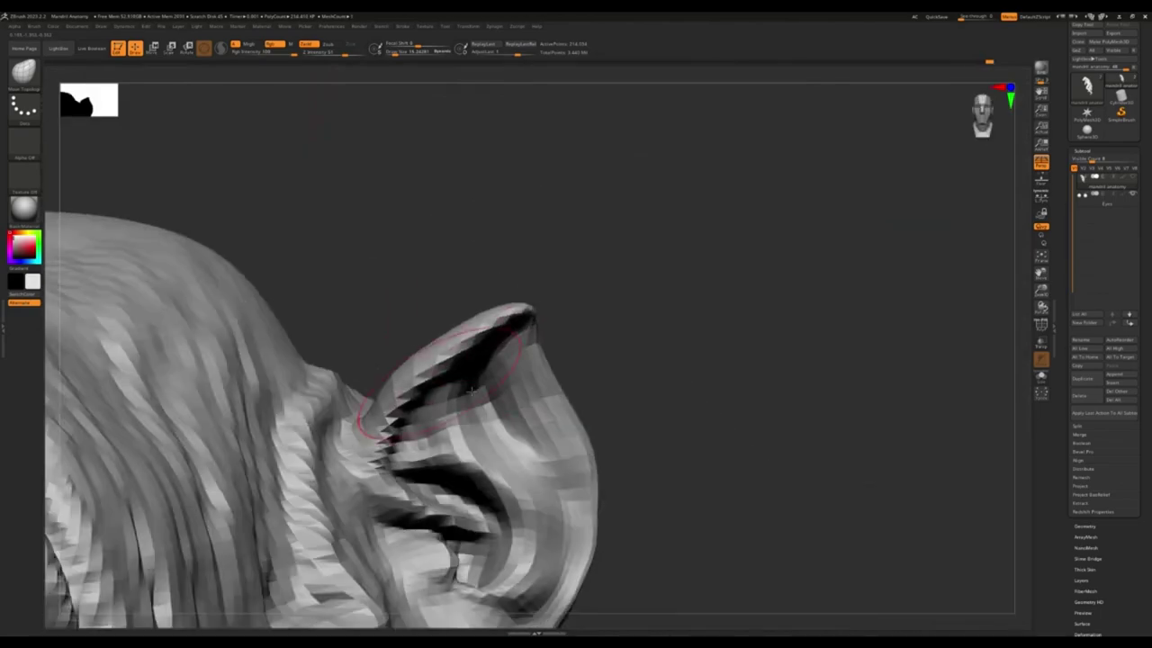
pyautogui.moveTo(470, 389)
pyautogui.mouseDown(button='right')
pyautogui.moveTo(553, 424)
pyautogui.moveTo(567, 500)
pyautogui.mouseUp(button='right')
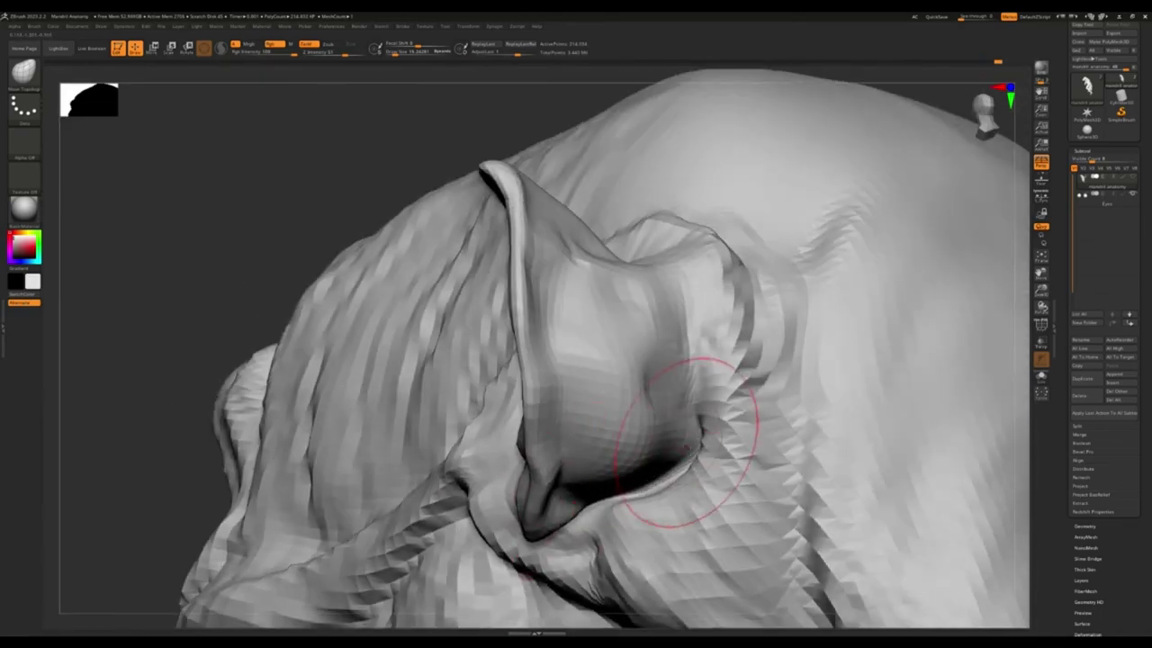
pyautogui.moveTo(685, 441)
pyautogui.mouseDown(button='right')
pyautogui.moveTo(518, 364)
pyautogui.moveTo(477, 382)
pyautogui.mouseUp(button='right')
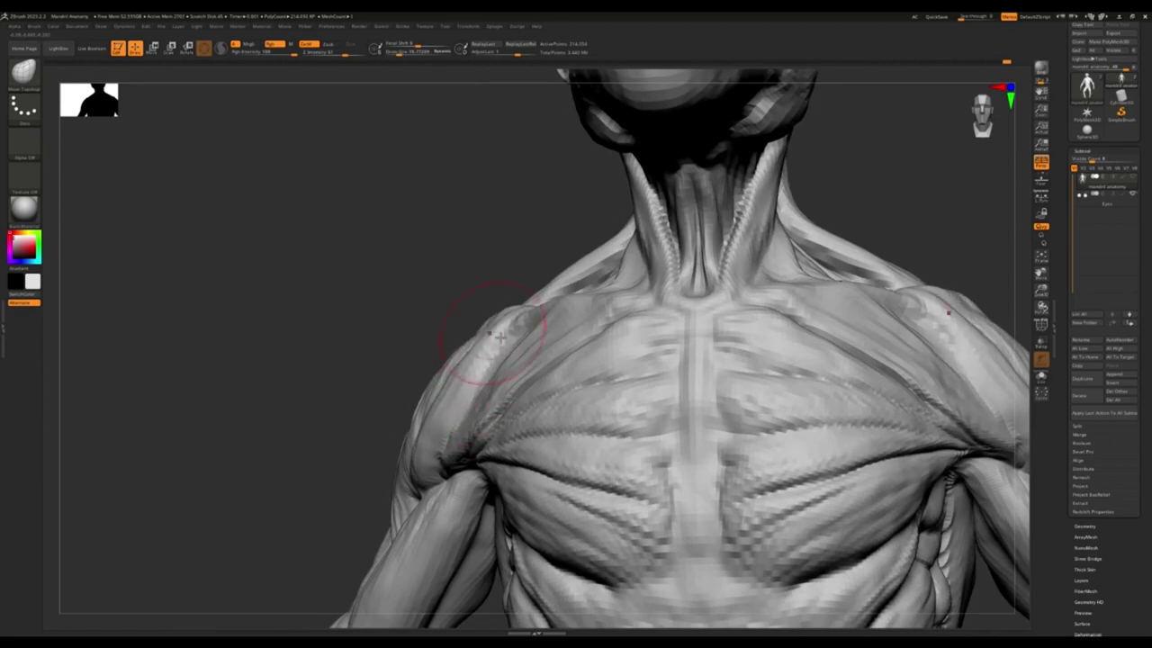
pyautogui.moveTo(569, 301); pyautogui.dragTo(586, 330)
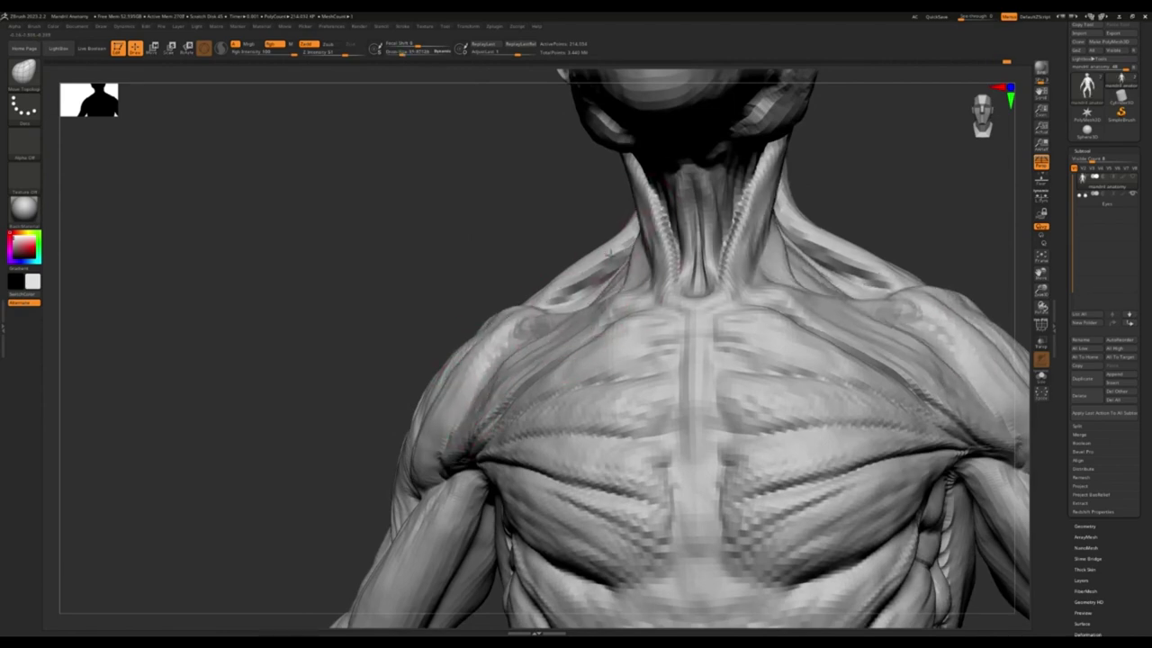
pyautogui.moveTo(437, 437)
pyautogui.mouseDown(button='right')
pyautogui.moveTo(459, 526)
pyautogui.moveTo(638, 449)
pyautogui.mouseUp(button='right')
pyautogui.press('s')
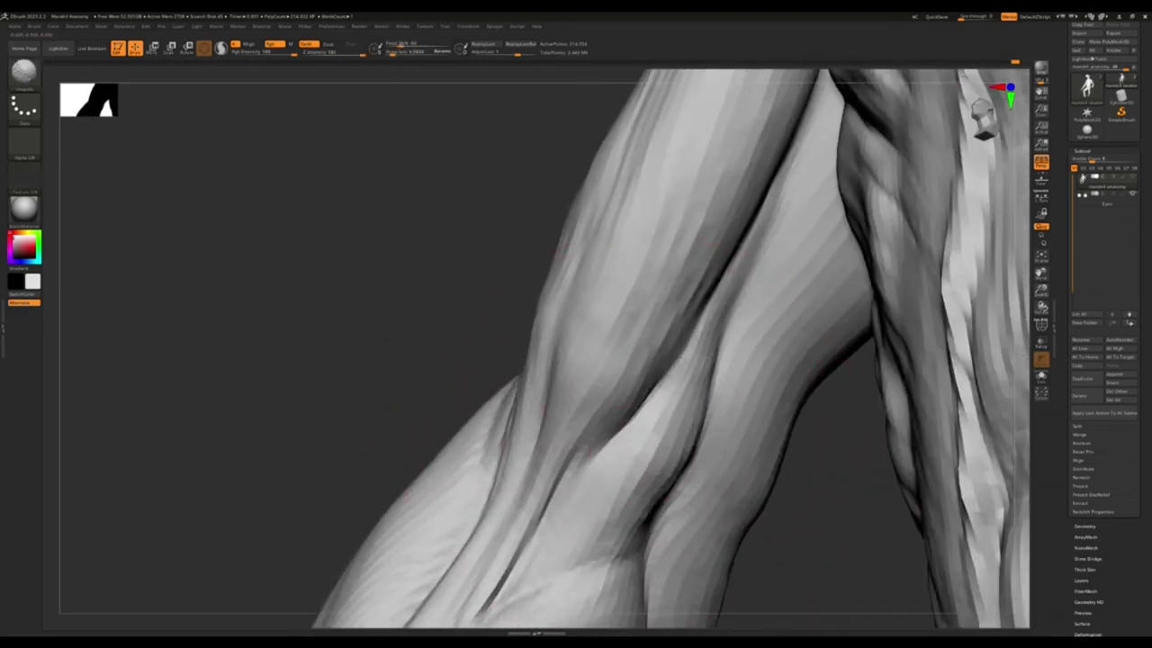
# Inspect the hands beside the legs, stepping down a subdivision level and back to the highest
pyautogui.press('f')
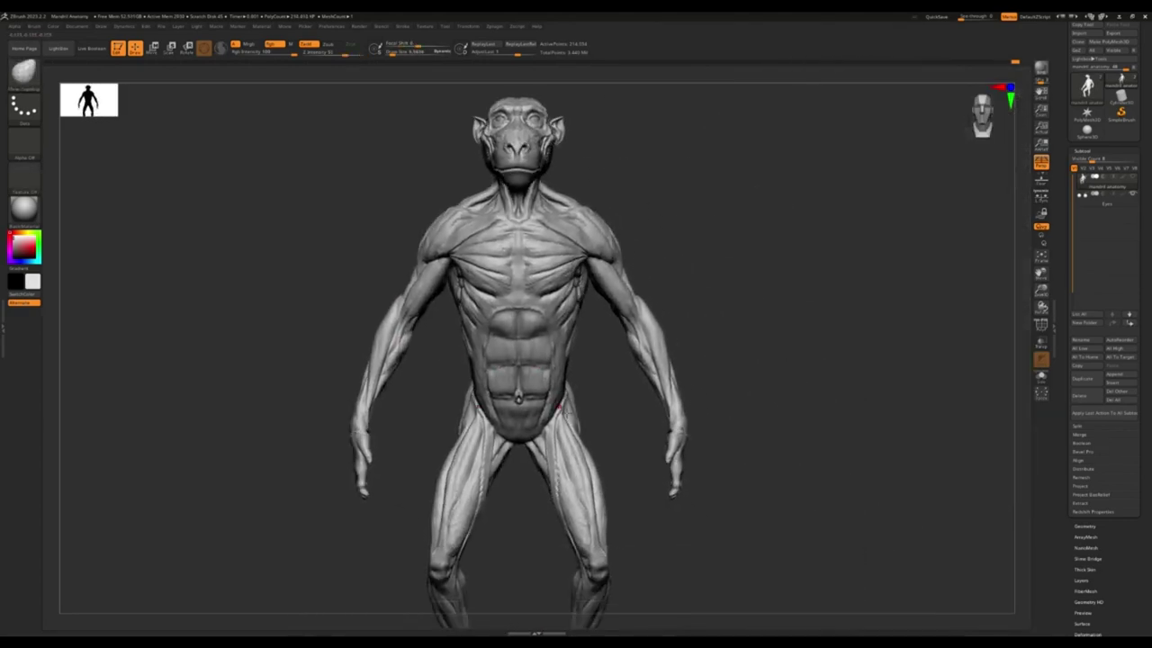
pyautogui.moveTo(540, 405); pyautogui.dragTo(683, 424, button='right')
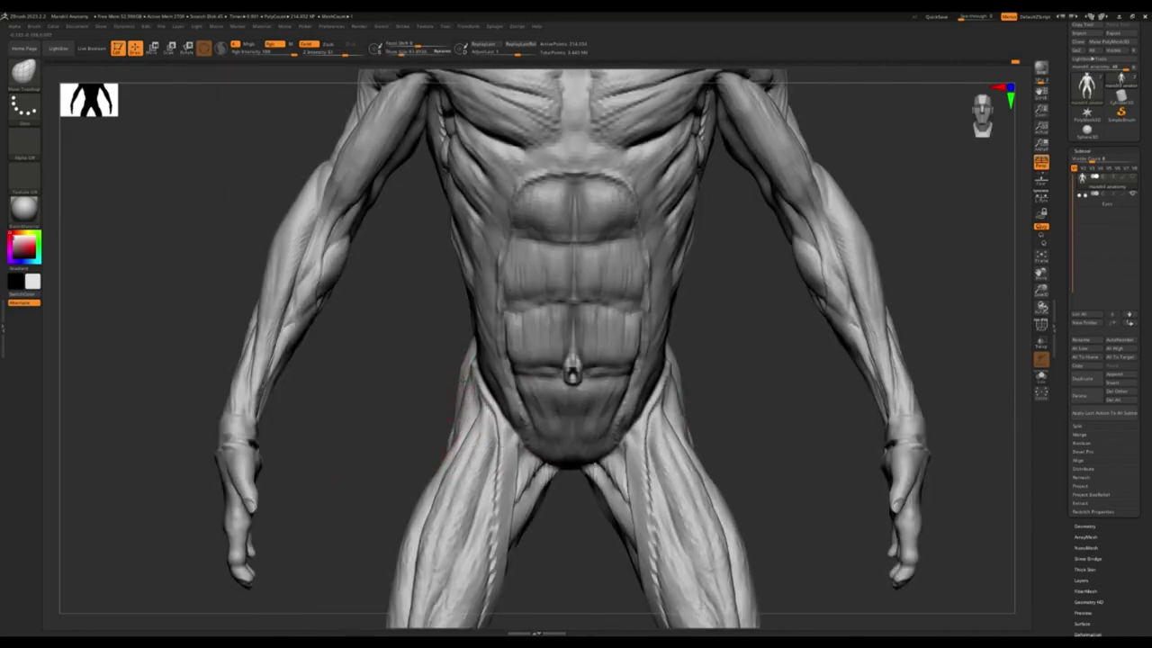
pyautogui.press('f')
pyautogui.moveTo(481, 314)
pyautogui.mouseDown(button='right')
pyautogui.moveTo(450, 341)
pyautogui.moveTo(432, 340)
pyautogui.moveTo(432, 297)
pyautogui.moveTo(422, 306)
pyautogui.moveTo(438, 409)
pyautogui.moveTo(488, 411)
pyautogui.mouseUp(button='right')
pyautogui.moveTo(423, 396)
pyautogui.mouseDown(button='right')
pyautogui.moveTo(416, 422)
pyautogui.moveTo(437, 322)
pyautogui.moveTo(468, 378)
pyautogui.moveTo(538, 454)
pyautogui.moveTo(504, 422)
pyautogui.moveTo(450, 423)
pyautogui.moveTo(556, 525)
pyautogui.moveTo(504, 432)
pyautogui.moveTo(540, 438)
pyautogui.moveTo(519, 437)
pyautogui.moveTo(603, 372)
pyautogui.mouseUp(button='right')
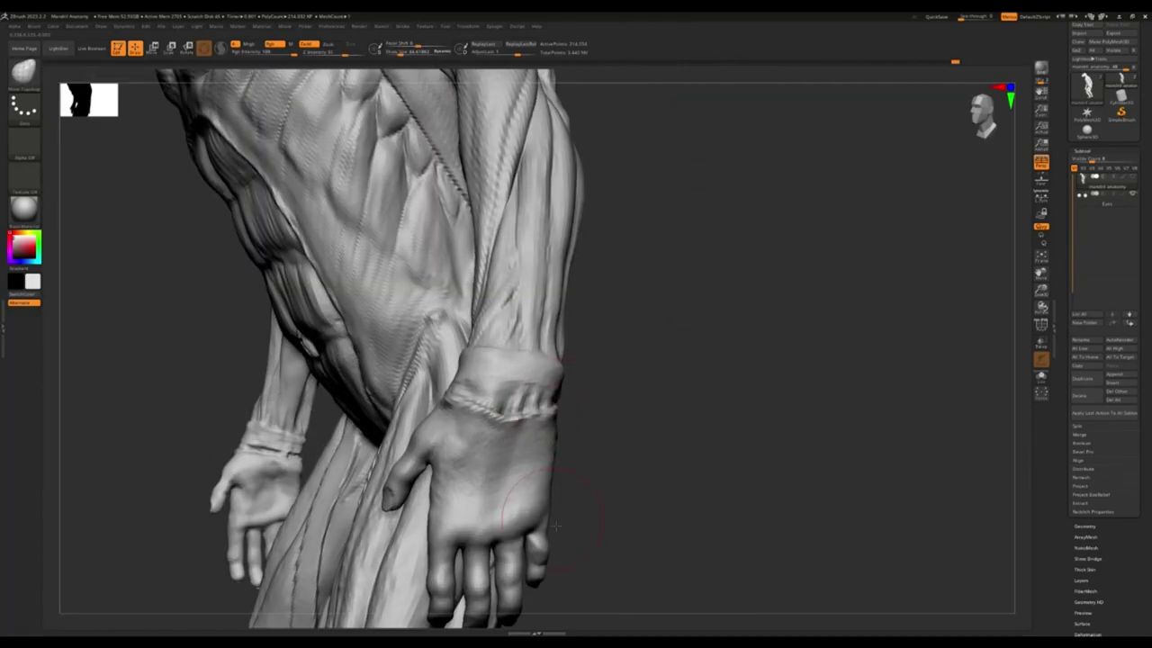
pyautogui.hotkey('shift', 'd')
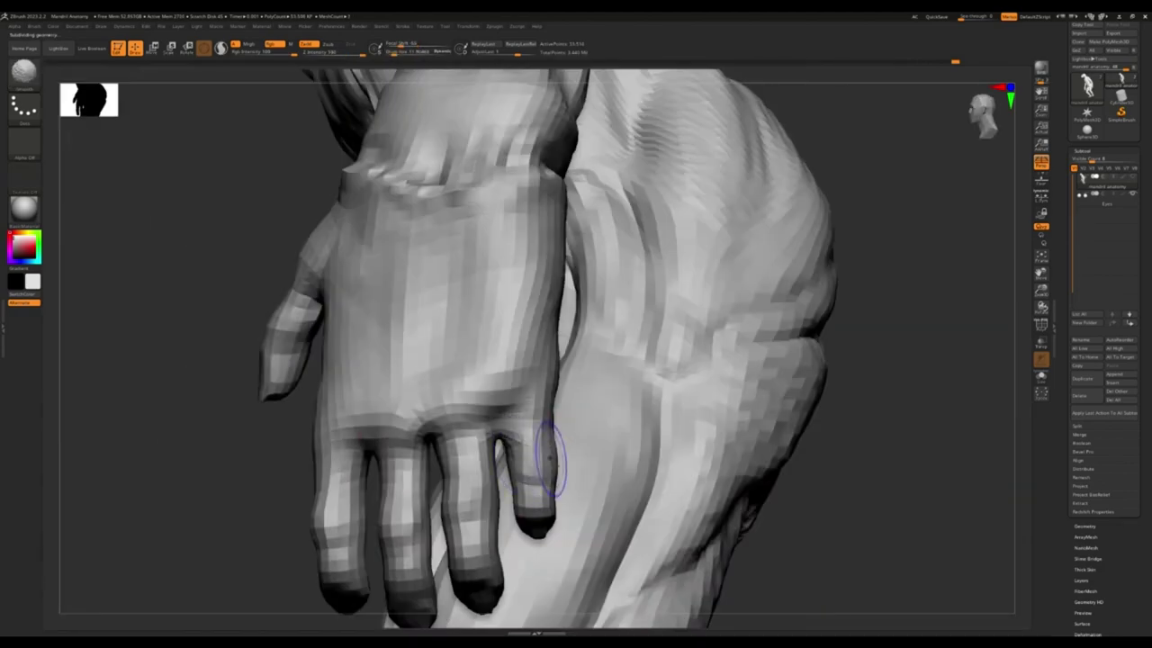
pyautogui.press('d')
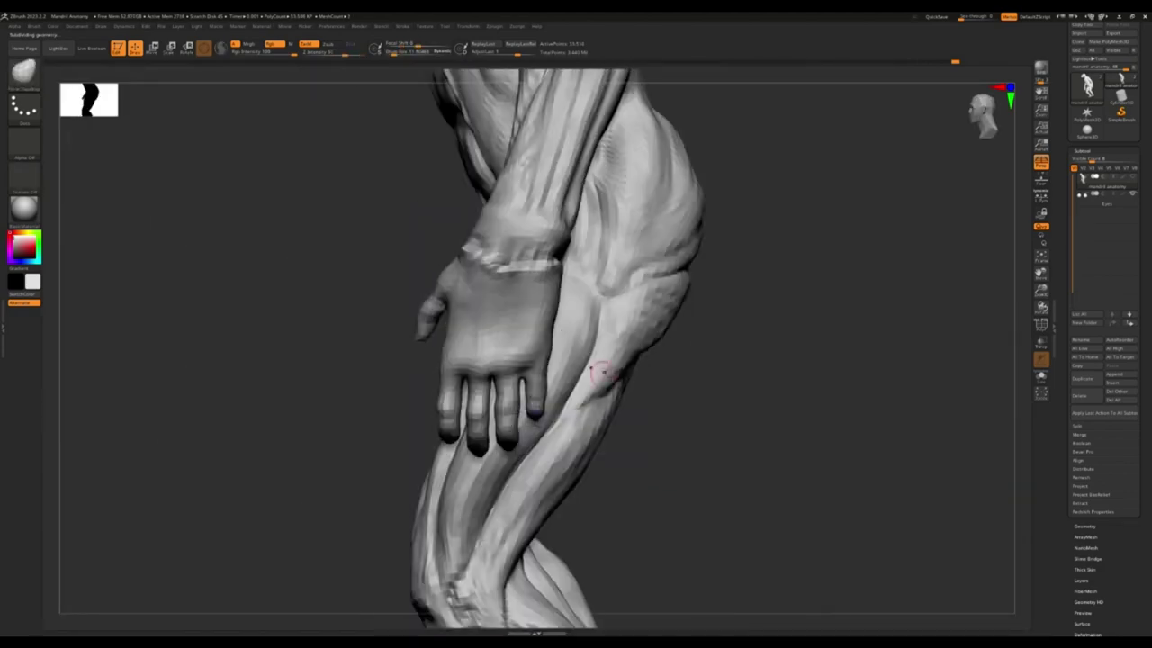
pyautogui.moveTo(666, 351); pyautogui.dragTo(700, 247, button='right')
pyautogui.moveTo(450, 504)
pyautogui.keyDown('ctrl'); pyautogui.mouseDown(button='right')
pyautogui.moveTo(460, 372)
pyautogui.moveTo(617, 481)
pyautogui.moveTo(612, 461)
pyautogui.moveTo(668, 429)
pyautogui.moveTo(656, 424)
pyautogui.moveTo(619, 270)
pyautogui.mouseUp(button='right'); pyautogui.keyUp('ctrl')
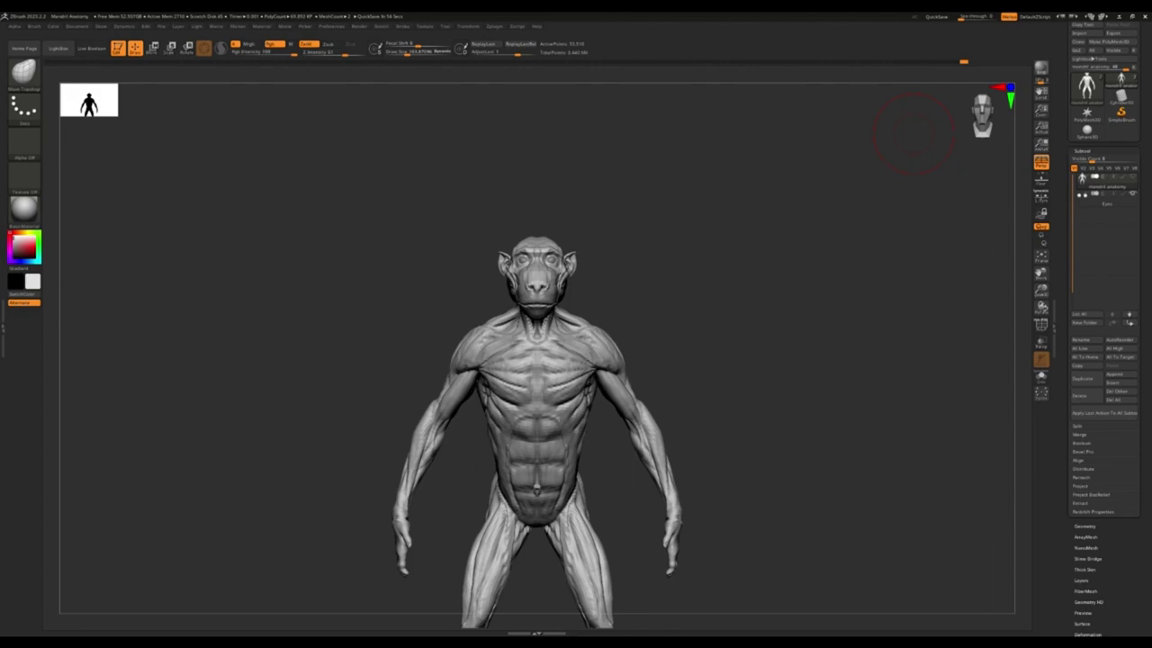
pyautogui.moveTo(437, 213)
pyautogui.keyDown('ctrl'); pyautogui.mouseDown(button='right')
pyautogui.moveTo(508, 240)
pyautogui.moveTo(466, 235)
pyautogui.moveTo(673, 247)
pyautogui.mouseUp(button='right'); pyautogui.keyUp('ctrl')
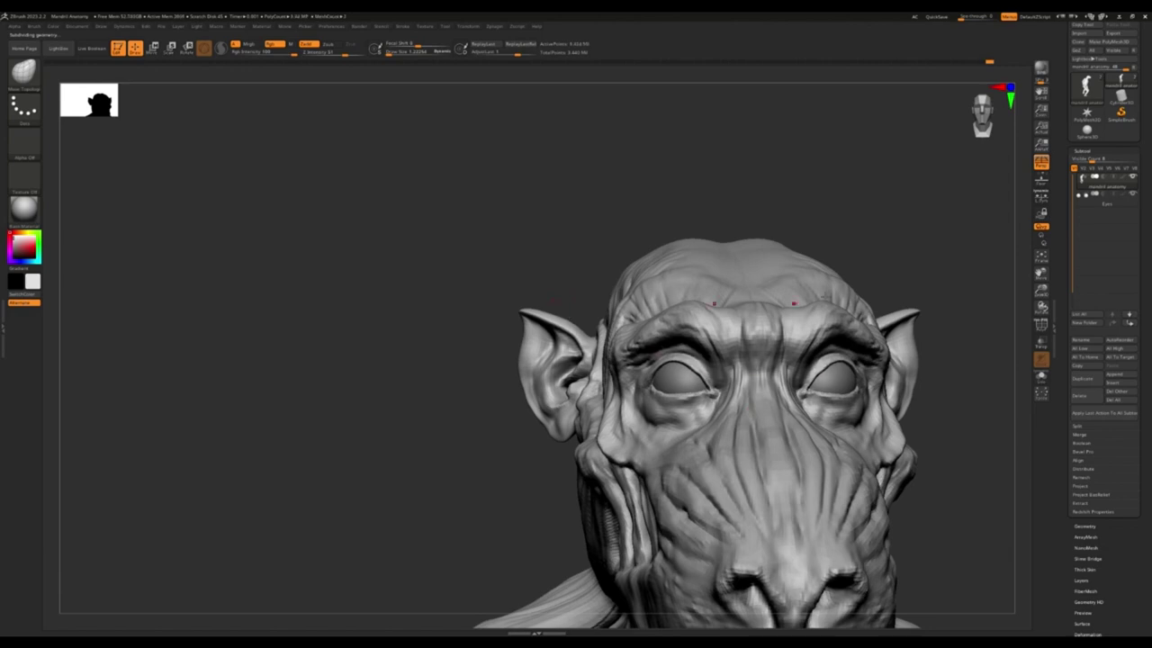
# Sculpt the left eyelid with symmetry, deepening the upper fold and defining the lower rim
pyautogui.keyDown('alt'); pyautogui.moveTo(670, 378); pyautogui.dragTo(657, 387, button='right'); pyautogui.keyUp('alt')
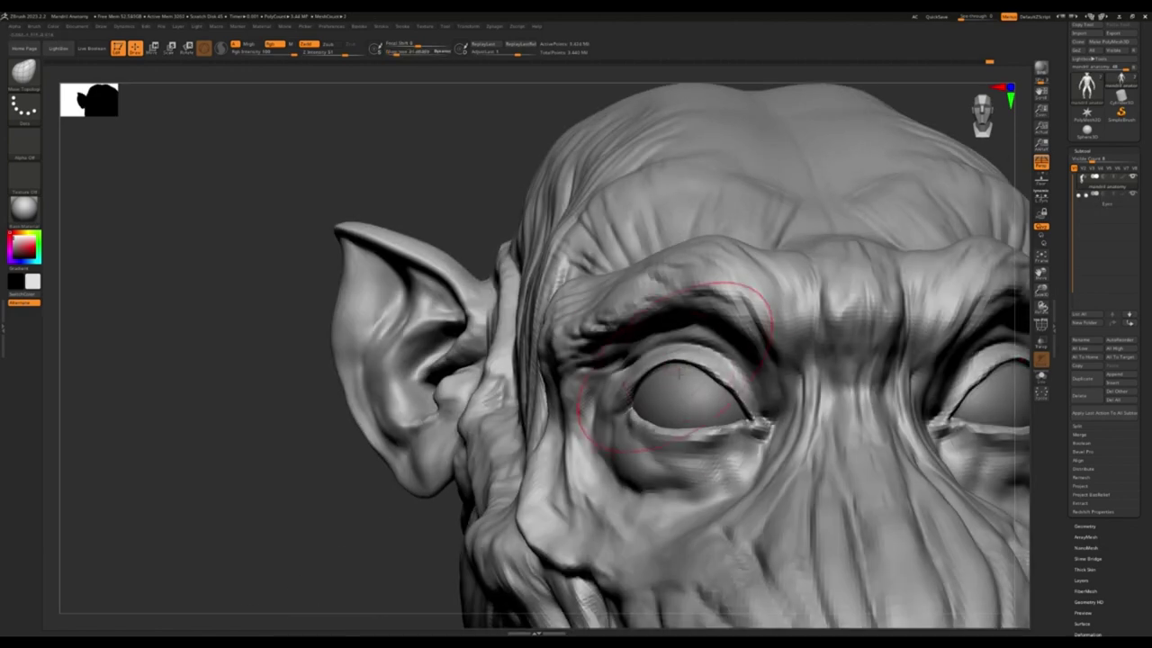
pyautogui.moveTo(760, 395); pyautogui.dragTo(693, 427)
pyautogui.moveTo(765, 423); pyautogui.dragTo(648, 423)
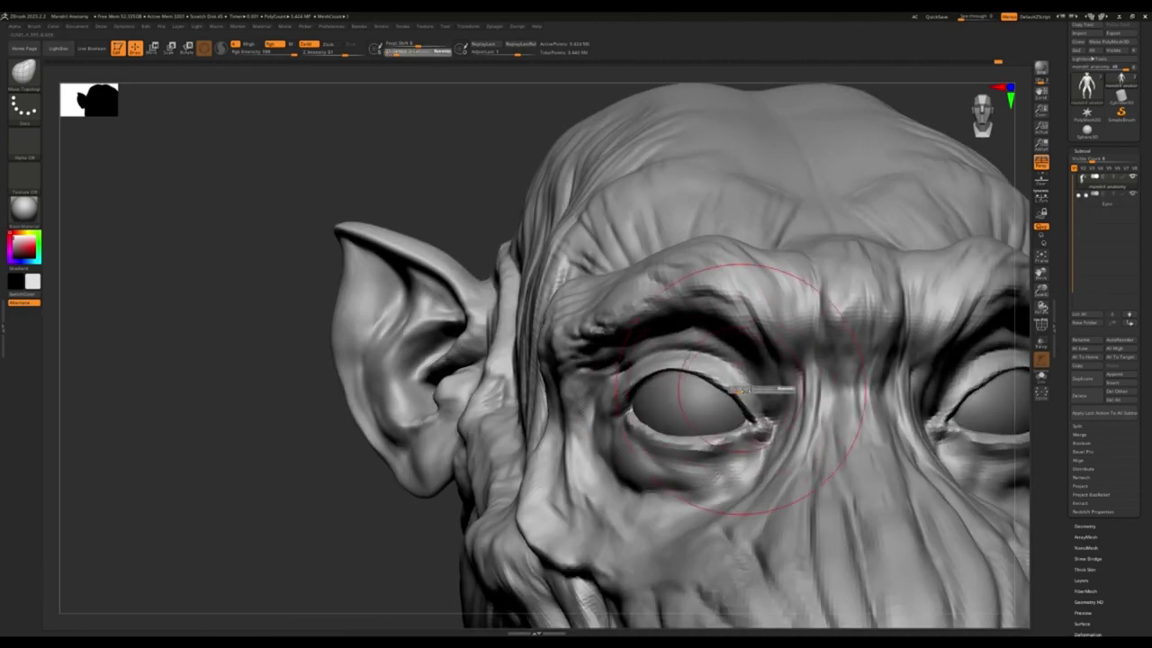
pyautogui.moveTo(760, 387); pyautogui.dragTo(660, 421)
pyautogui.moveTo(701, 410)
pyautogui.mouseDown(button='right')
pyautogui.moveTo(674, 462)
pyautogui.moveTo(720, 495)
pyautogui.moveTo(718, 469)
pyautogui.moveTo(544, 430)
pyautogui.mouseUp(button='right')
# Deepen the cheek crease beside the muzzle, then frame the head in front view
pyautogui.moveTo(557, 492); pyautogui.dragTo(589, 454, button='right')
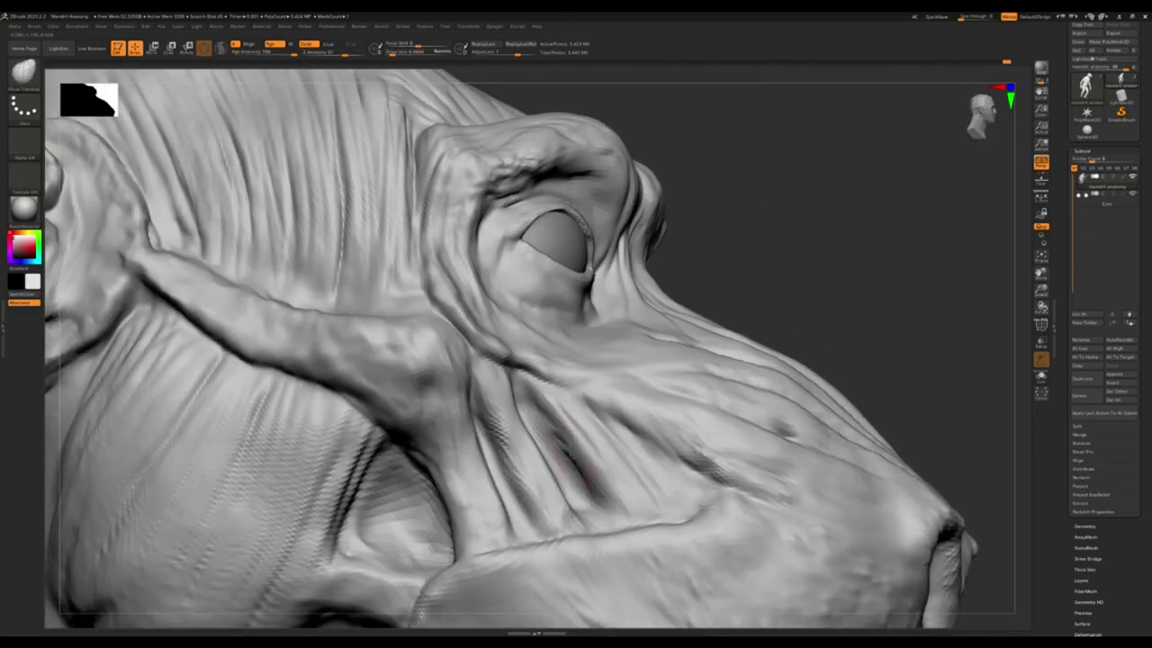
pyautogui.moveTo(611, 534); pyautogui.dragTo(496, 501, button='right')
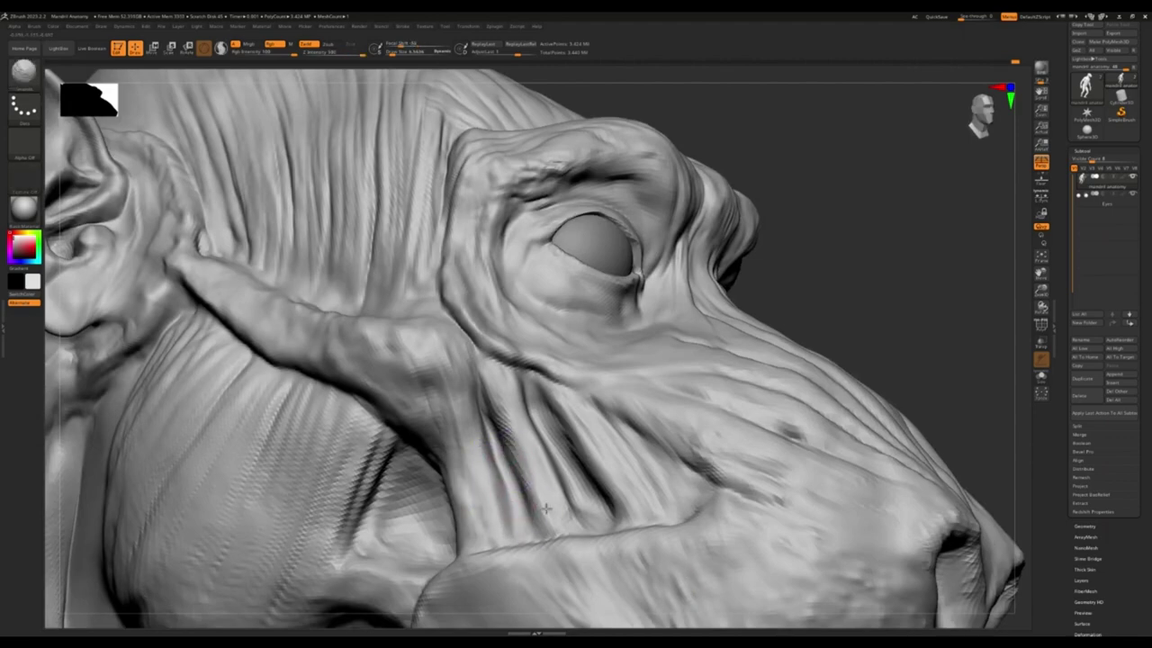
pyautogui.press('f')
pyautogui.moveTo(526, 489); pyautogui.dragTo(704, 387, button='right')
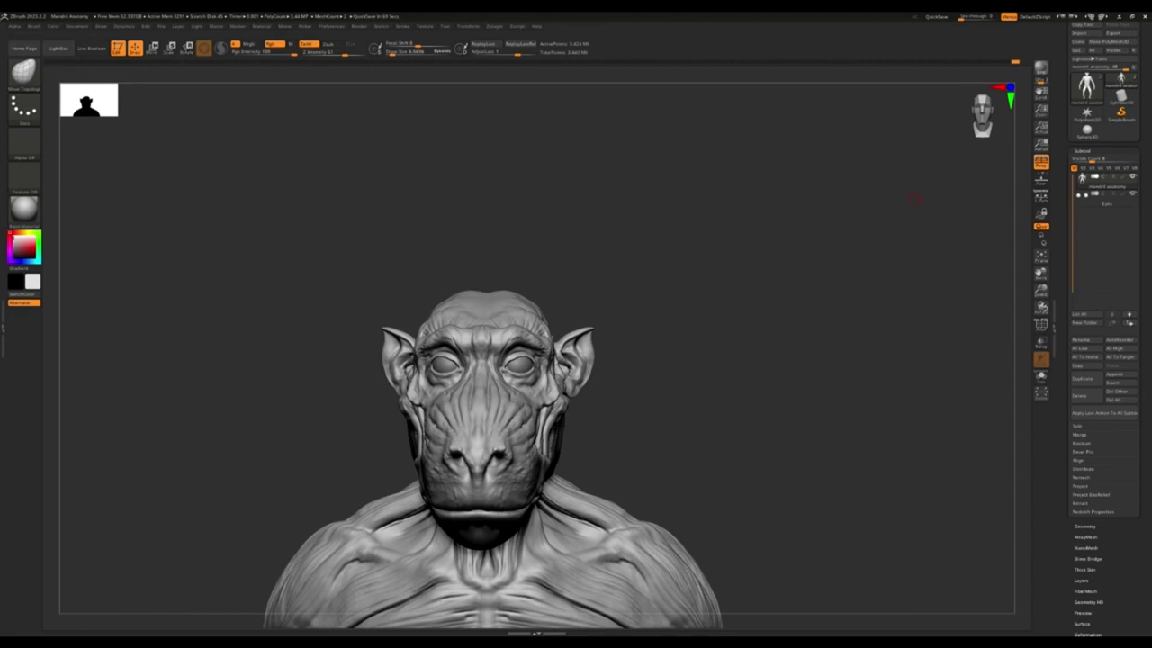
# Drop a subdivision level, reshape the neck contour and smooth the left ear
pyautogui.moveTo(913, 198); pyautogui.dragTo(724, 321, button='right')
pyautogui.hotkey('shift', 'd')
pyautogui.hotkey('shift', 'd')
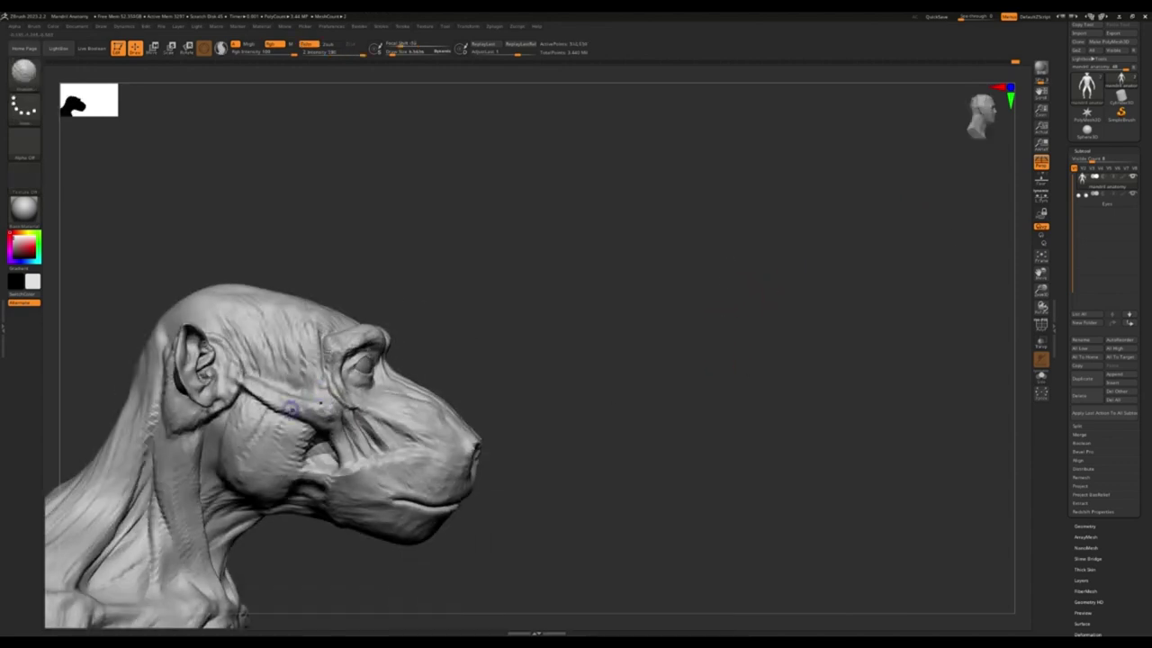
pyautogui.moveTo(192, 406)
pyautogui.mouseDown()
pyautogui.moveTo(198, 264)
pyautogui.moveTo(180, 321)
pyautogui.mouseUp()
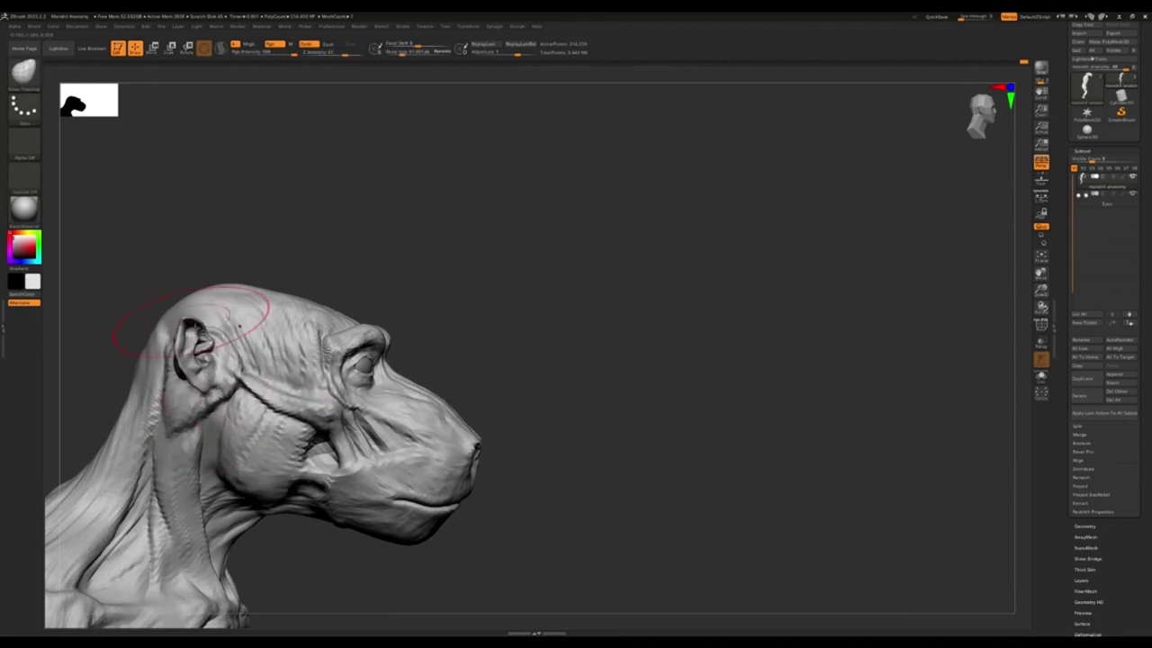
pyautogui.moveTo(225, 360)
pyautogui.mouseDown(button='right')
pyautogui.moveTo(334, 322)
pyautogui.moveTo(382, 360)
pyautogui.moveTo(540, 360)
pyautogui.mouseUp(button='right')
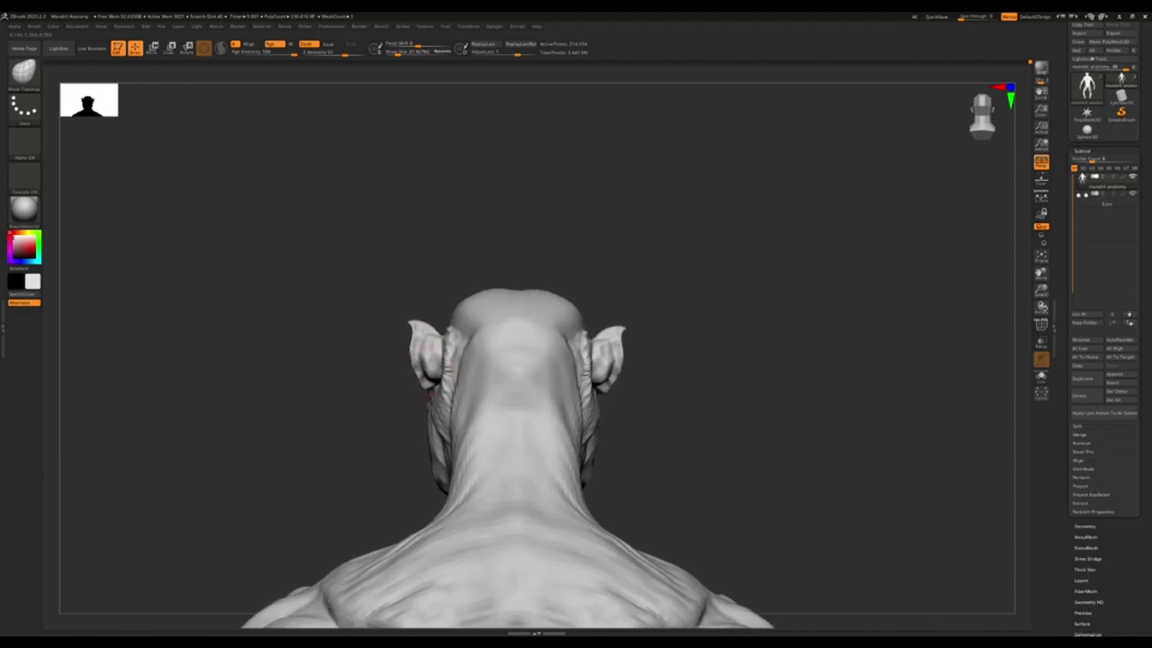
pyautogui.keyDown('ctrl'); pyautogui.moveTo(411, 351); pyautogui.dragTo(477, 387, button='right'); pyautogui.keyUp('ctrl')
pyautogui.moveTo(477, 387); pyautogui.dragTo(481, 396)
pyautogui.moveTo(481, 396)
pyautogui.mouseDown(button='right')
pyautogui.moveTo(432, 377)
pyautogui.moveTo(471, 342)
pyautogui.moveTo(548, 319)
pyautogui.moveTo(506, 314)
pyautogui.moveTo(489, 333)
pyautogui.moveTo(566, 326)
pyautogui.moveTo(553, 345)
pyautogui.moveTo(641, 396)
pyautogui.moveTo(626, 315)
pyautogui.mouseUp(button='right')
# Smooth the faceted muzzle and sculpt along the left cheek, checking the snout from several angles
pyautogui.keyDown('shift'); pyautogui.moveTo(626, 316); pyautogui.dragTo(570, 327); pyautogui.keyUp('shift')
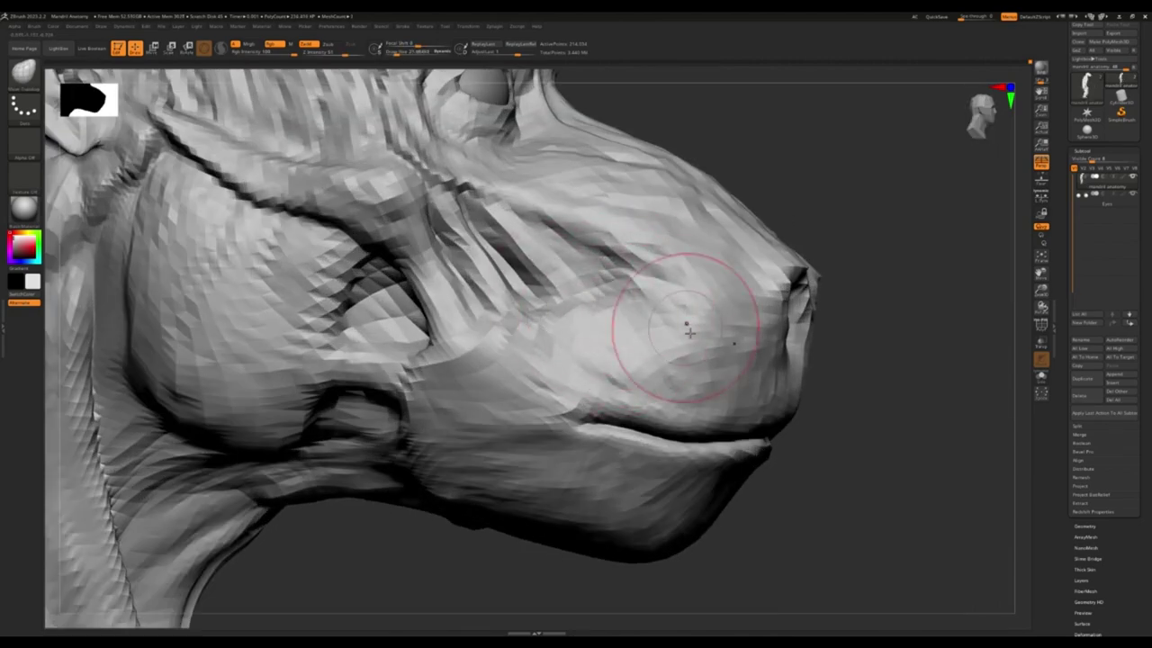
pyautogui.moveTo(591, 309)
pyautogui.mouseDown(button='right')
pyautogui.moveTo(540, 288)
pyautogui.moveTo(562, 275)
pyautogui.mouseUp(button='right')
pyautogui.keyDown('shift'); pyautogui.moveTo(562, 274); pyautogui.dragTo(459, 360); pyautogui.keyUp('shift')
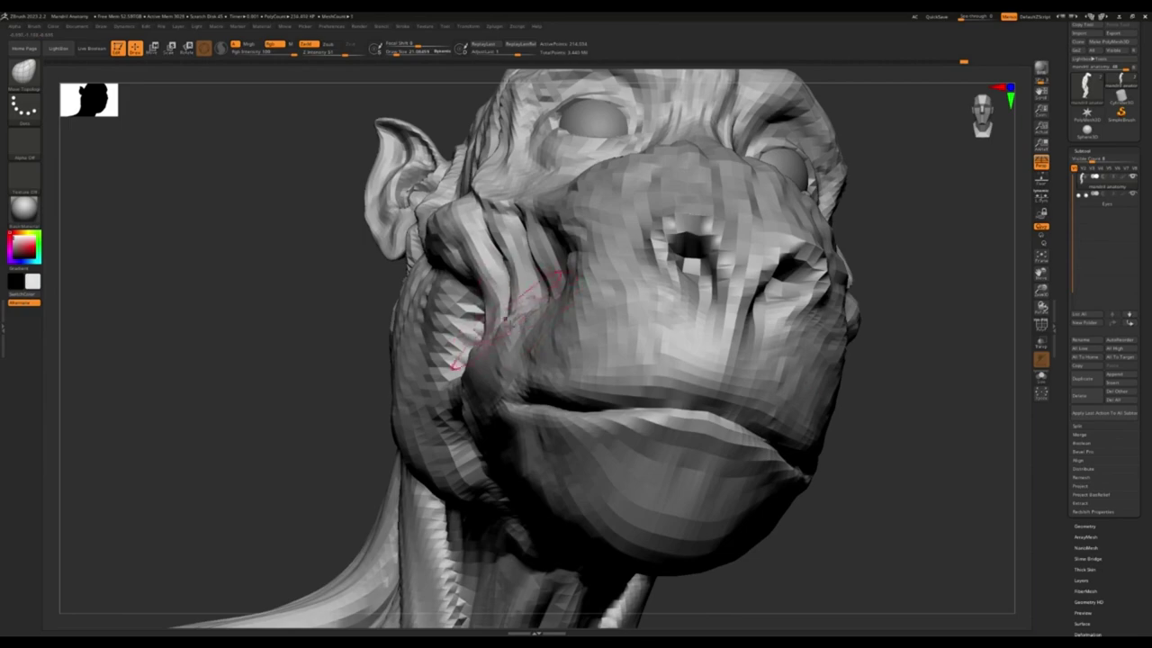
pyautogui.moveTo(459, 360); pyautogui.dragTo(612, 186, button='right')
pyautogui.moveTo(680, 207); pyautogui.dragTo(591, 222, button='right')
pyautogui.moveTo(671, 218)
pyautogui.keyDown('ctrl'); pyautogui.mouseDown(button='right')
pyautogui.moveTo(675, 270)
pyautogui.moveTo(693, 279)
pyautogui.moveTo(683, 285)
pyautogui.moveTo(634, 246)
pyautogui.moveTo(612, 310)
pyautogui.mouseUp(button='right'); pyautogui.keyUp('ctrl')
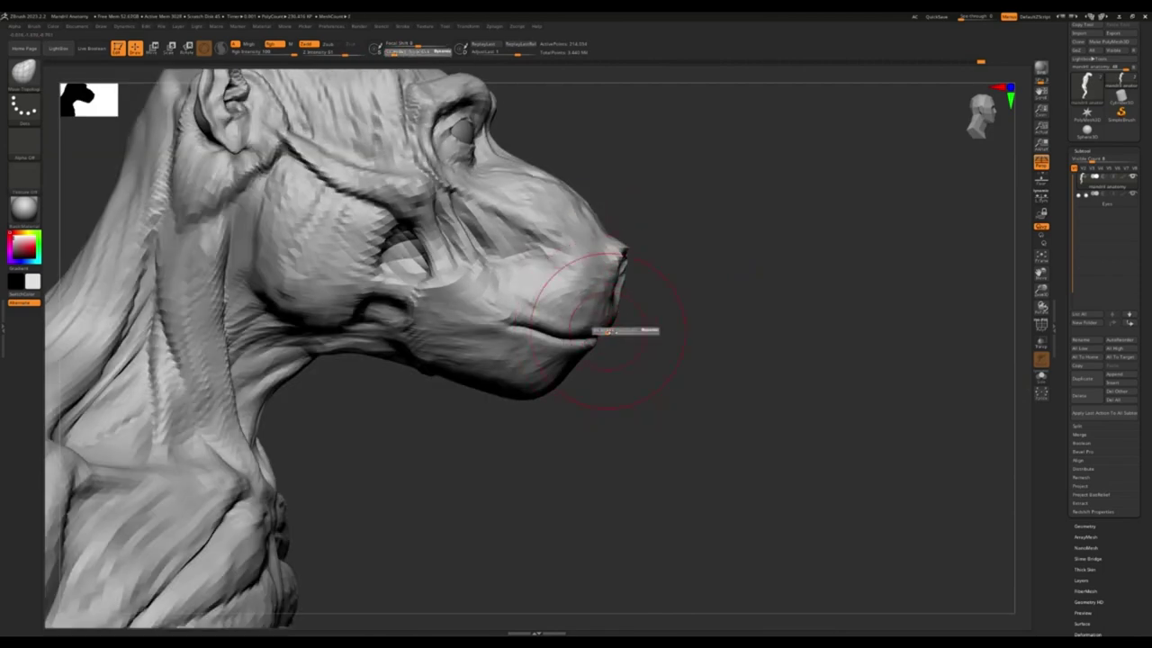
# Review the figure in side profile, touching up the neck, collarbone and jaw underside
pyautogui.moveTo(526, 319)
pyautogui.keyDown('ctrl'); pyautogui.mouseDown(button='right')
pyautogui.moveTo(591, 321)
pyautogui.moveTo(539, 360)
pyautogui.moveTo(503, 369)
pyautogui.mouseUp(button='right'); pyautogui.keyUp('ctrl')
pyautogui.moveTo(666, 328); pyautogui.dragTo(783, 351, button='right')
pyautogui.moveTo(685, 246)
pyautogui.mouseDown(button='right')
pyautogui.moveTo(682, 450)
pyautogui.moveTo(598, 450)
pyautogui.moveTo(578, 476)
pyautogui.moveTo(604, 464)
pyautogui.moveTo(348, 458)
pyautogui.moveTo(682, 399)
pyautogui.moveTo(648, 387)
pyautogui.moveTo(663, 373)
pyautogui.moveTo(752, 419)
pyautogui.mouseUp(button='right')
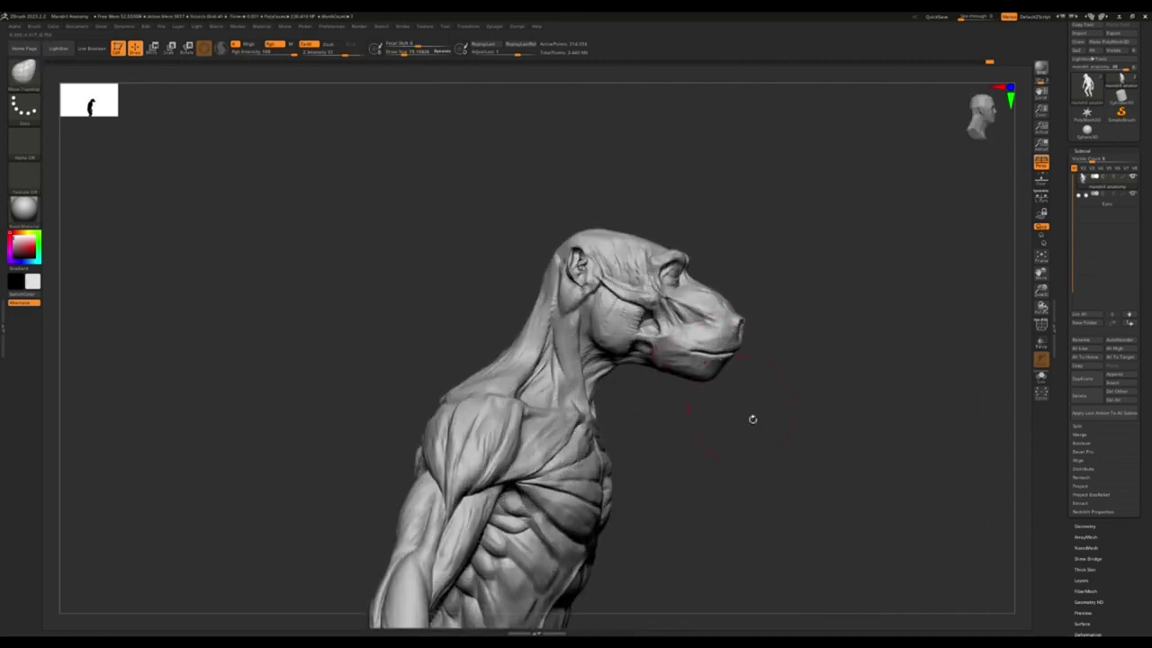
pyautogui.moveTo(731, 322); pyautogui.dragTo(703, 382, button='right')
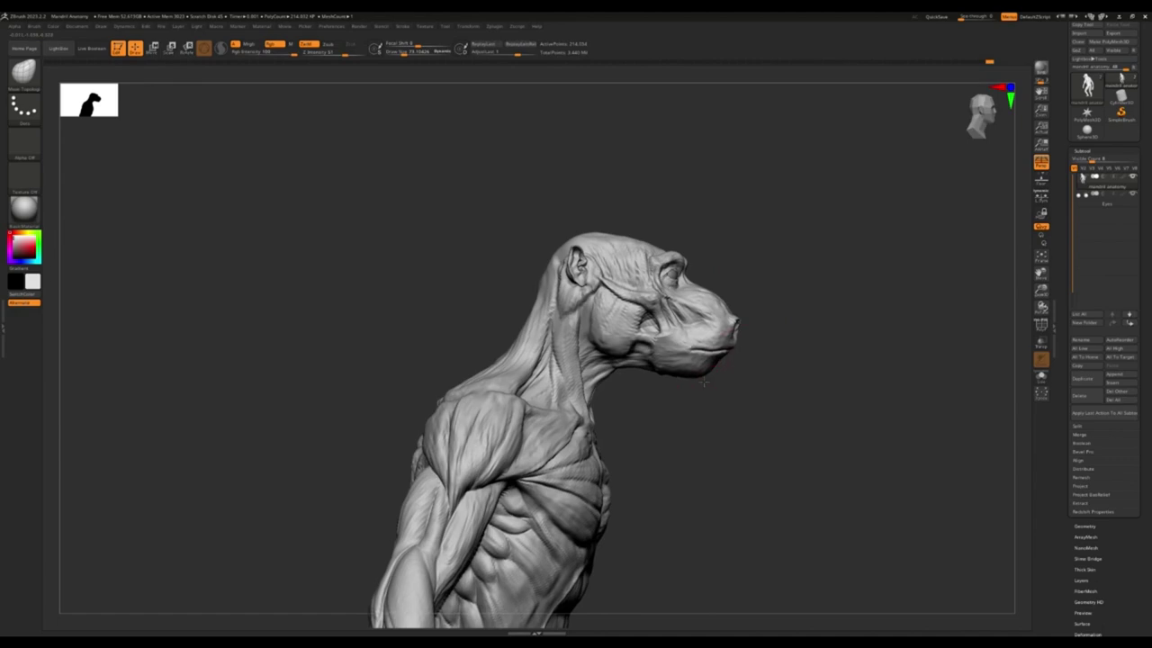
pyautogui.moveTo(604, 346)
pyautogui.mouseDown(button='right')
pyautogui.moveTo(684, 405)
pyautogui.moveTo(797, 578)
pyautogui.moveTo(624, 348)
pyautogui.moveTo(617, 394)
pyautogui.moveTo(605, 369)
pyautogui.moveTo(661, 340)
pyautogui.mouseUp(button='right')
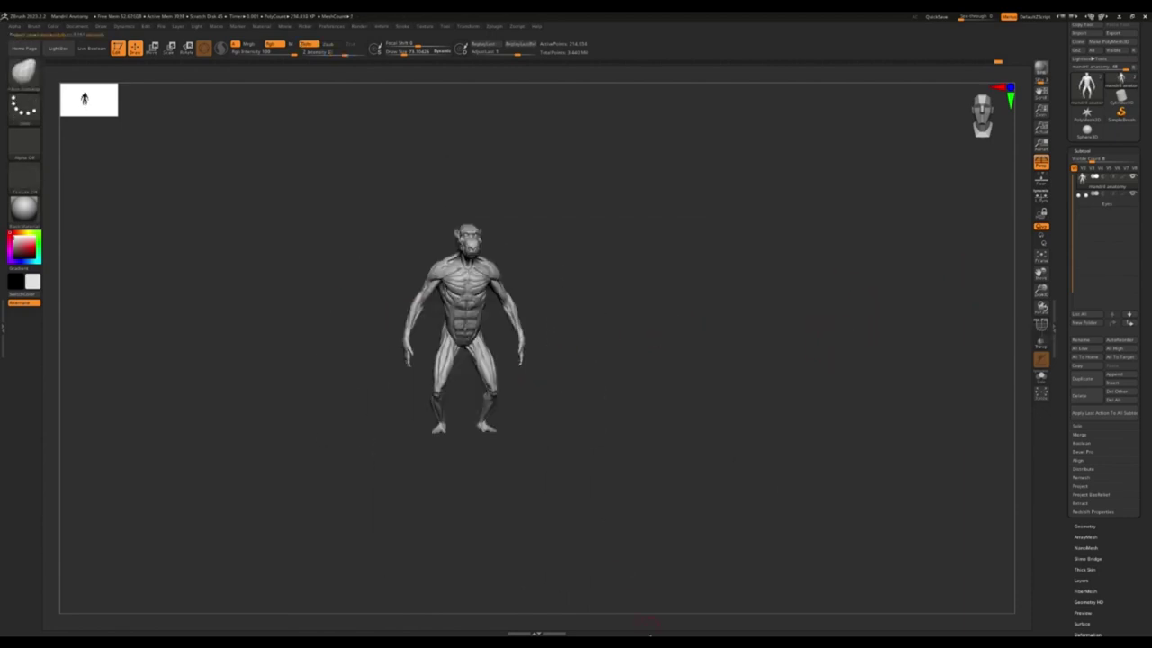